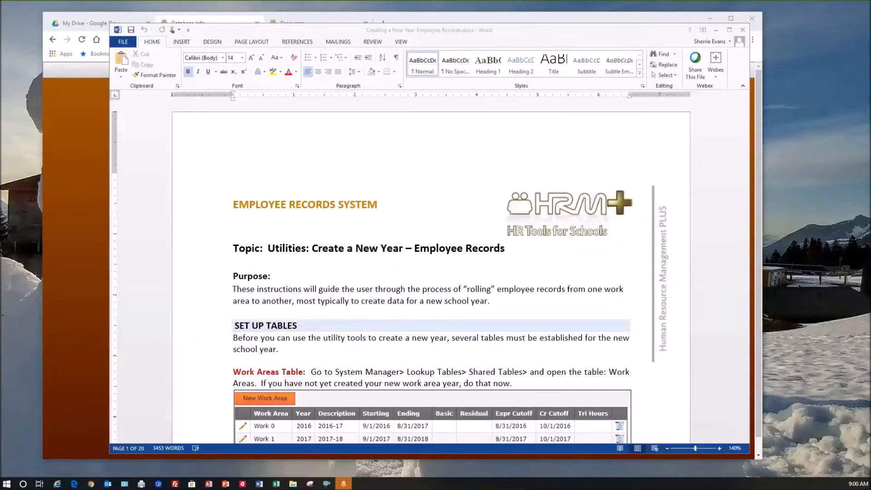
# Switch to the browser, bring up the portal's Resources page, and open the Recordings of Training Webinars resource
pyautogui.click(324, 23)
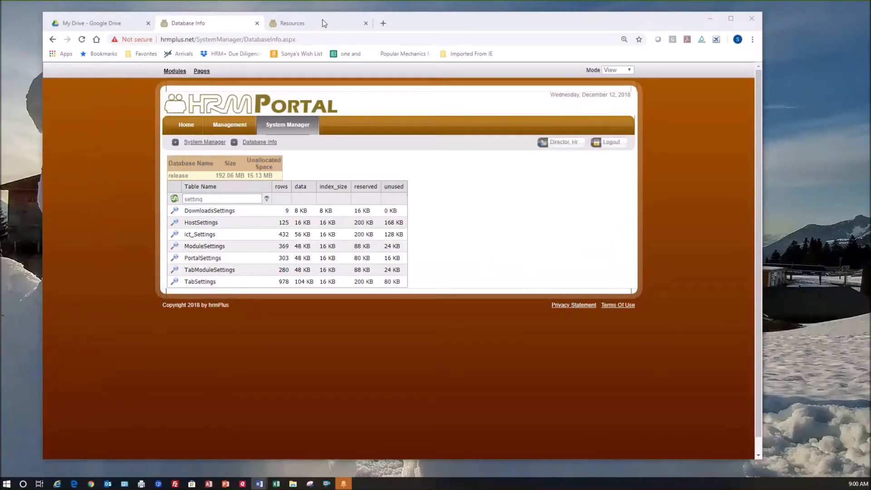
pyautogui.click(324, 23)
pyautogui.moveTo(235, 127)
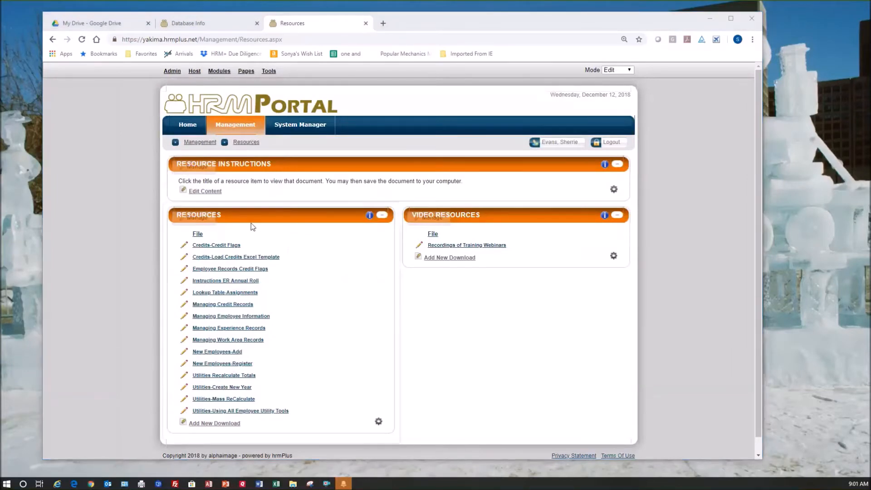
pyautogui.moveTo(253, 227)
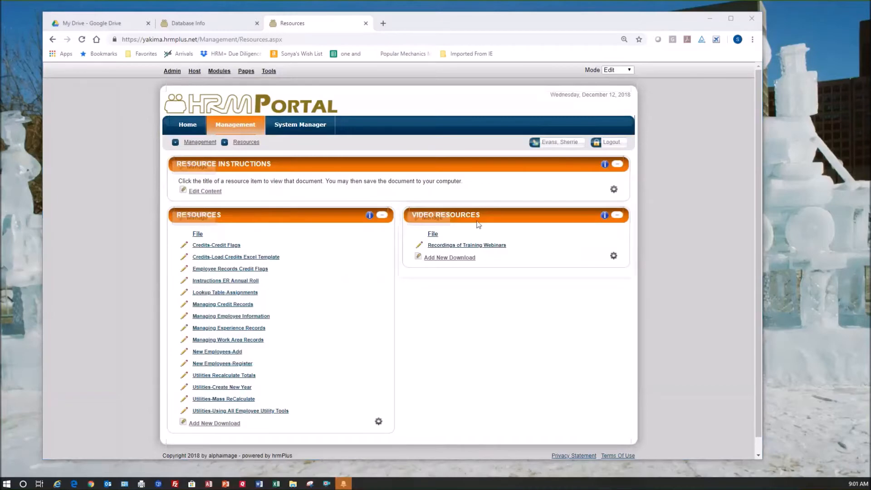
pyautogui.moveTo(479, 224)
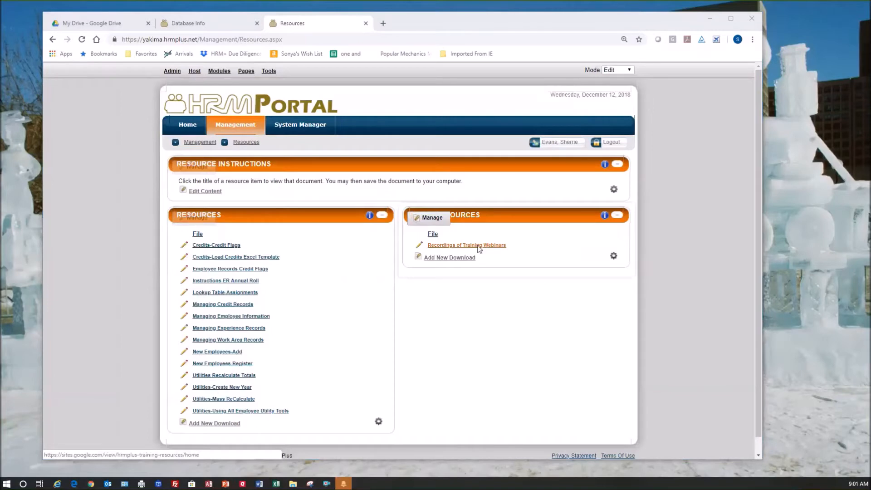
pyautogui.click(479, 247)
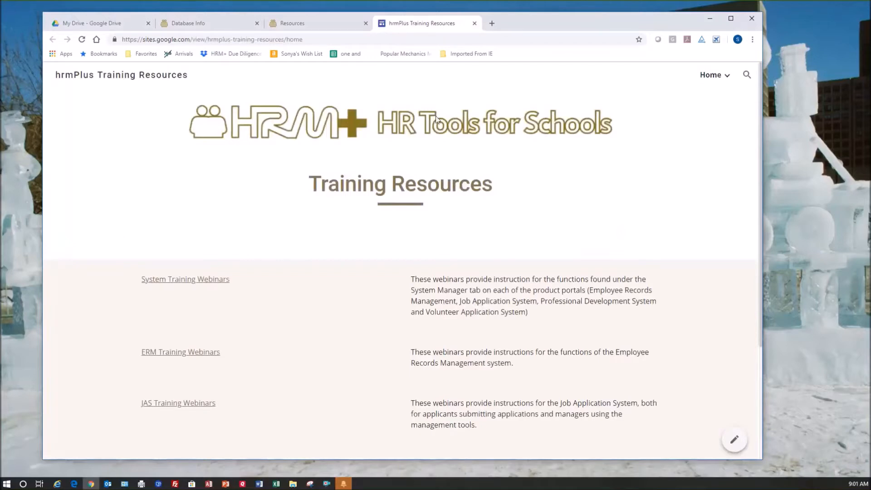
# Open the ERM Training Webinars page and examine the listed webinars, their descriptions and their handouts
pyautogui.scroll(-2, 317, 317)
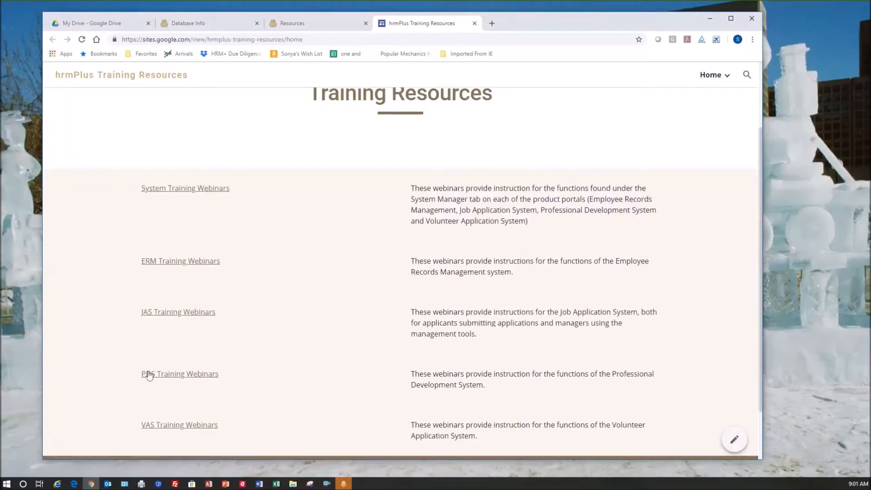
pyautogui.click(188, 262)
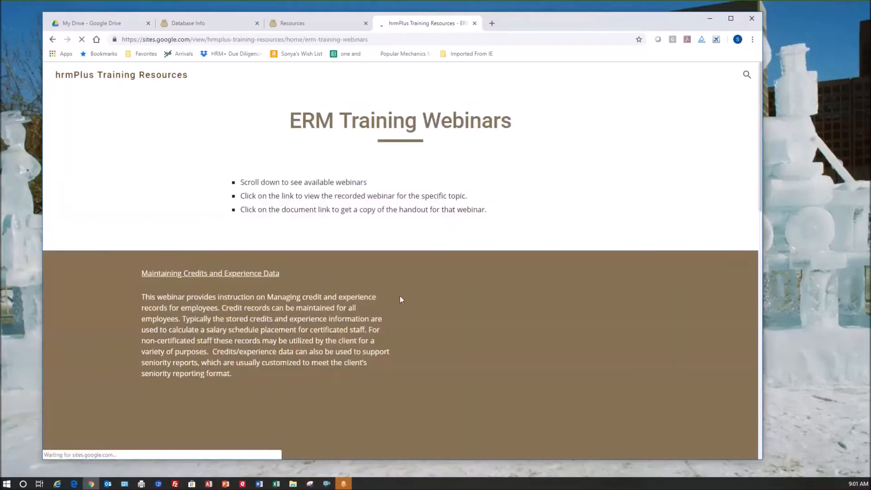
pyautogui.scroll(-2, 424, 306)
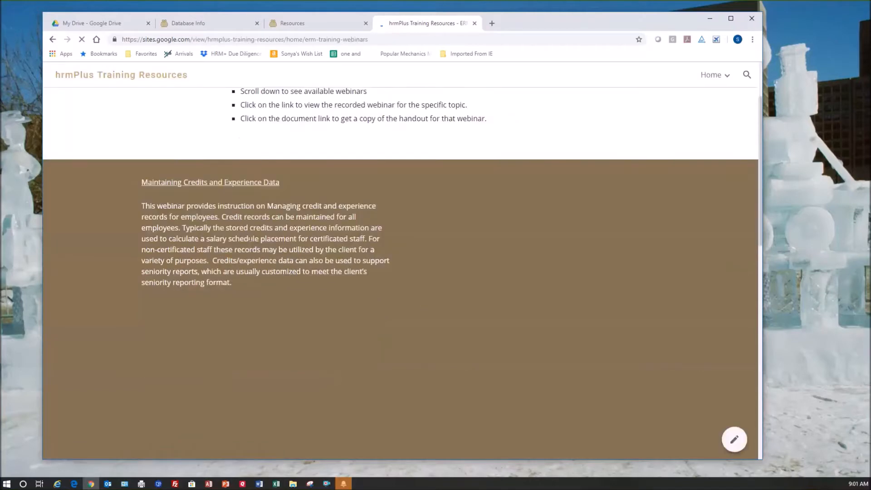
pyautogui.scroll(-3, 239, 254)
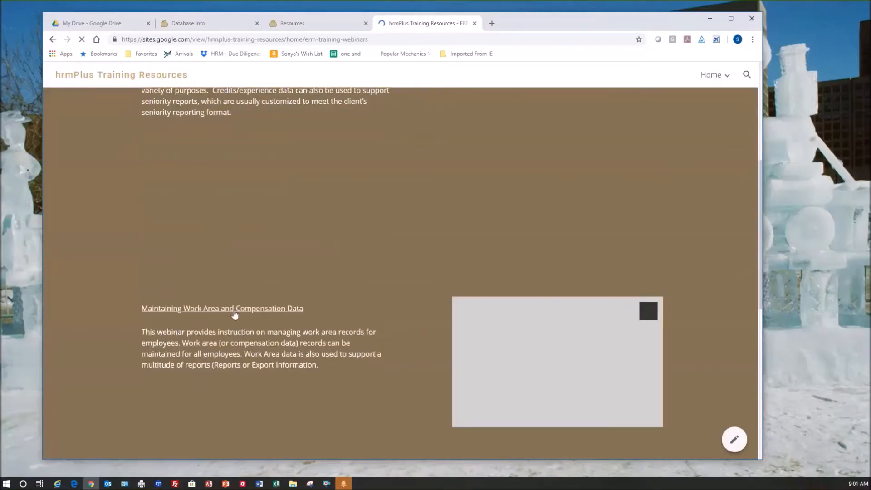
pyautogui.scroll(-2, 234, 314)
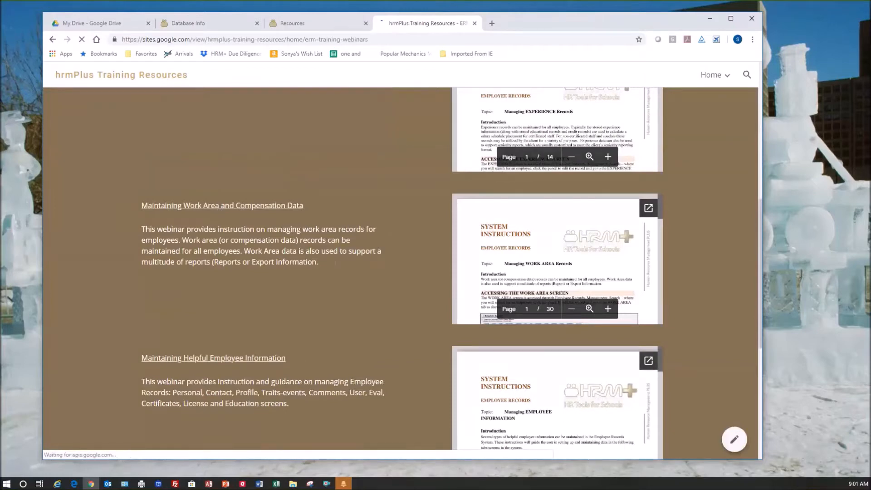
pyautogui.scroll(-2, 334, 263)
pyautogui.scroll(-2, 335, 264)
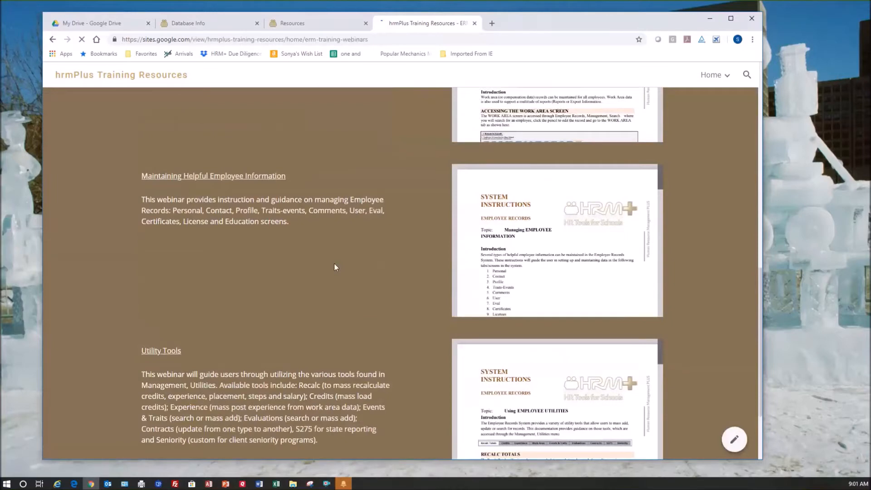
pyautogui.scroll(10, 335, 264)
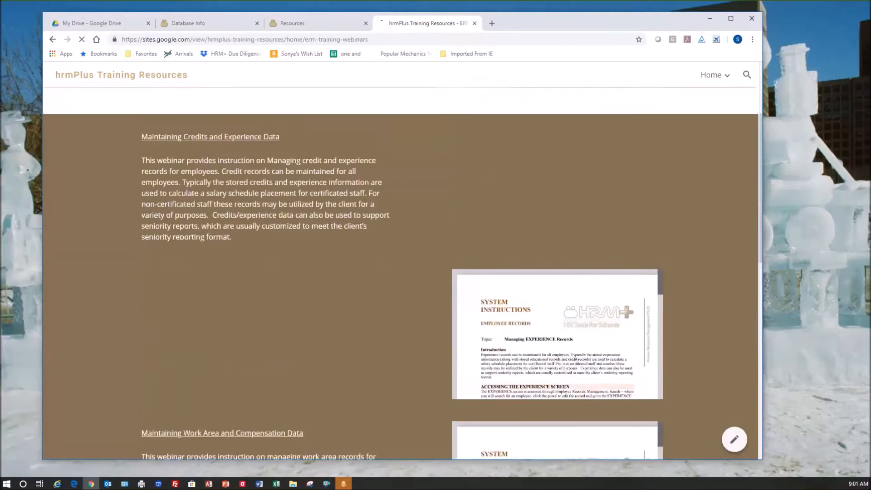
pyautogui.scroll(-1, 301, 321)
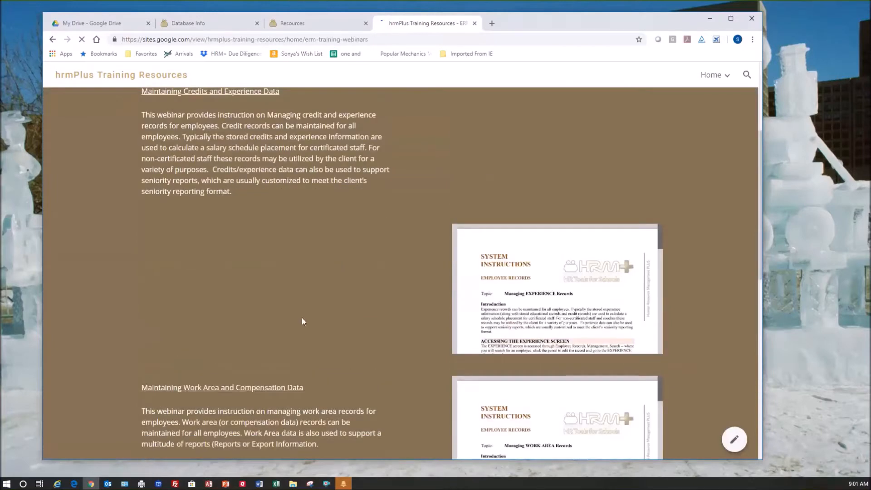
pyautogui.scroll(-2, 301, 321)
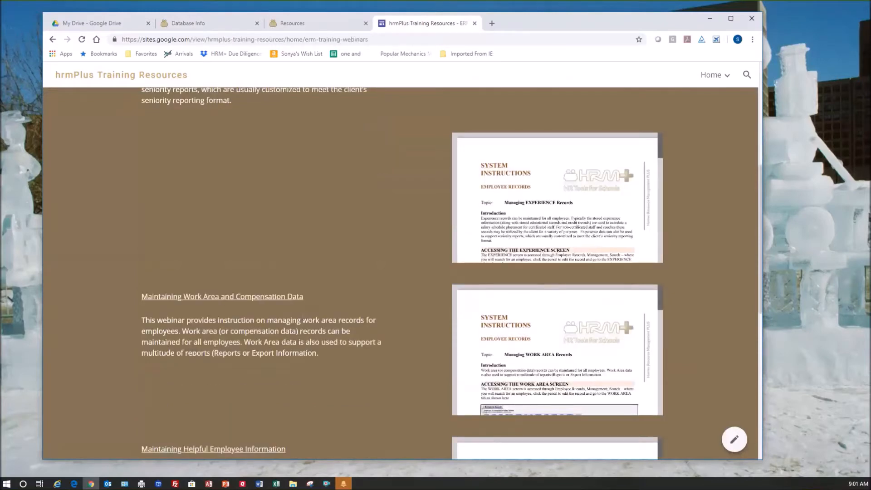
pyautogui.scroll(-3, 301, 319)
pyautogui.scroll(-4, 302, 318)
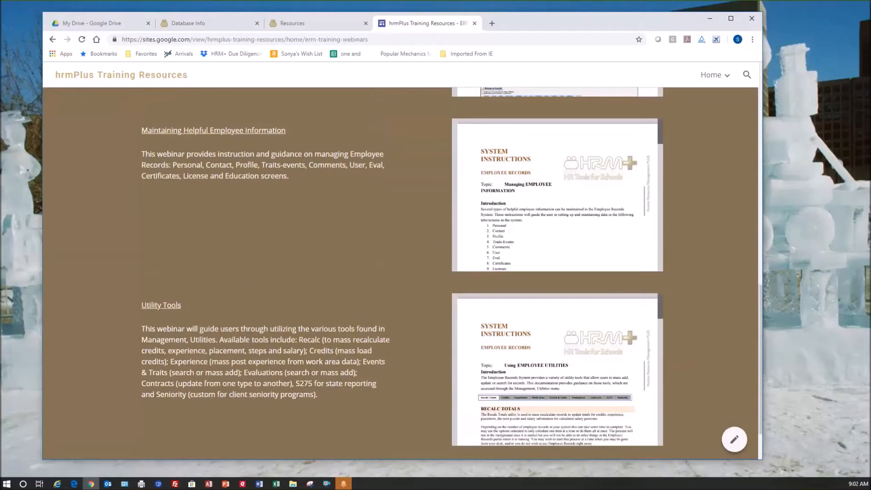
pyautogui.scroll(-2, 248, 352)
pyautogui.scroll(8, 248, 353)
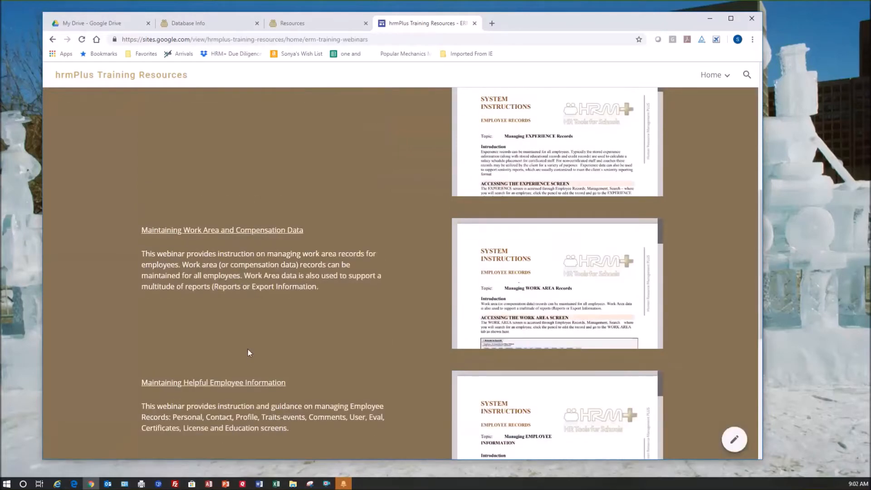
pyautogui.scroll(7, 248, 349)
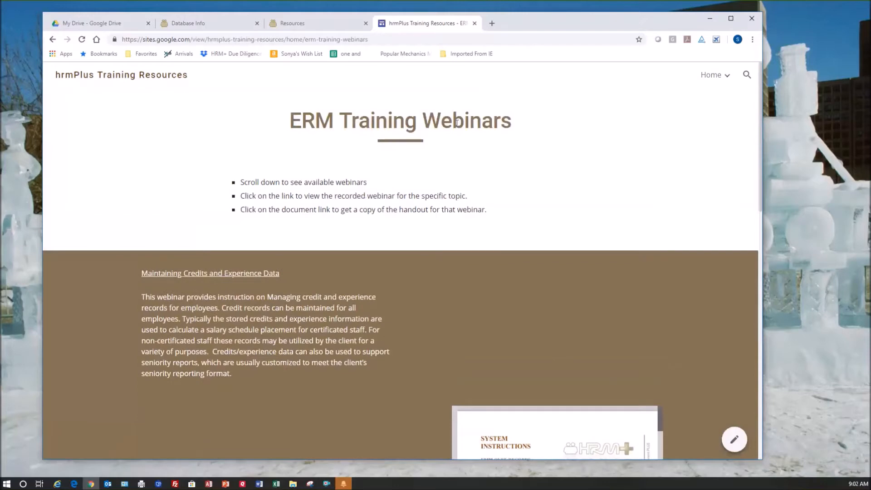
# Close the training resources site and reopen the Management Resources page to view its instruction documents and video resources
pyautogui.click(474, 23)
pyautogui.moveTo(236, 128)
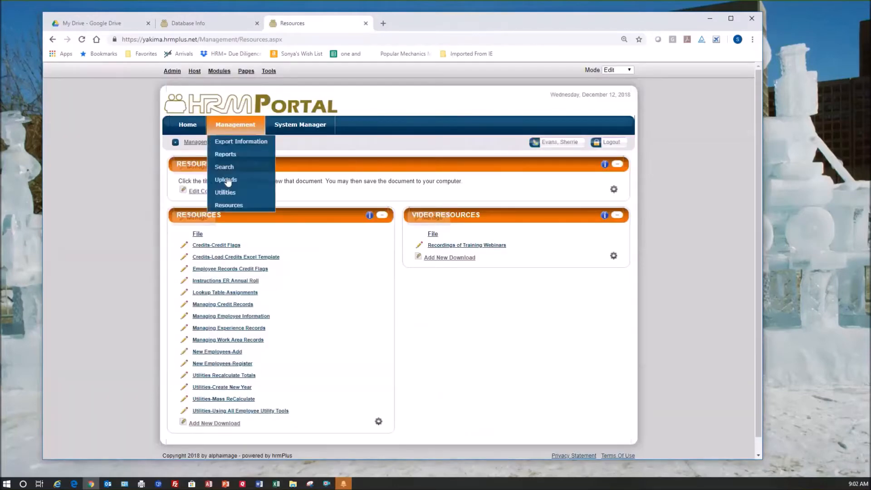
pyautogui.click(230, 205)
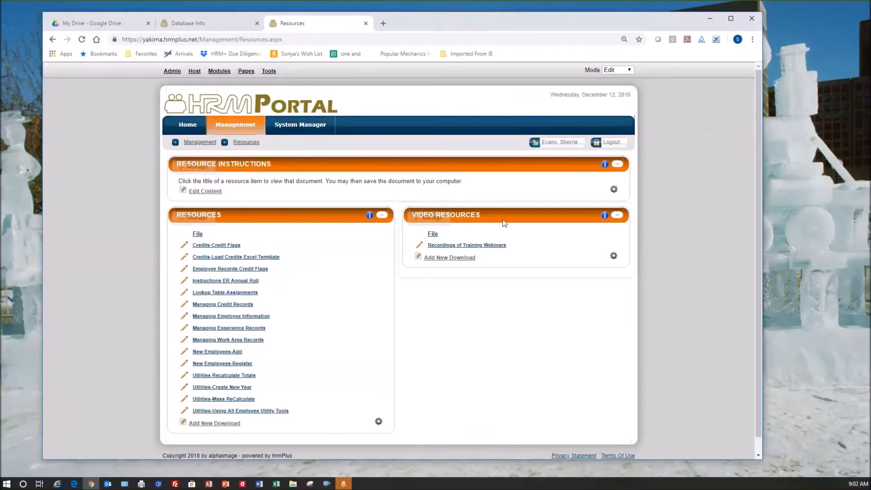
pyautogui.moveTo(541, 241)
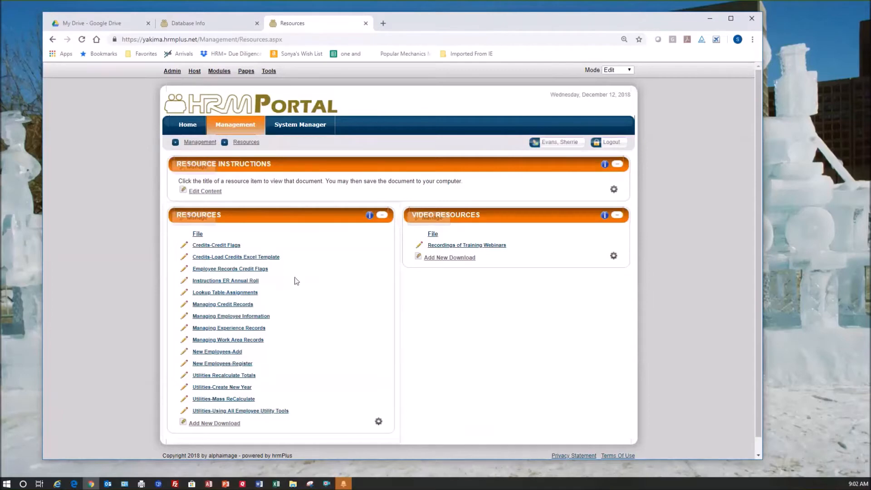
pyautogui.moveTo(296, 281)
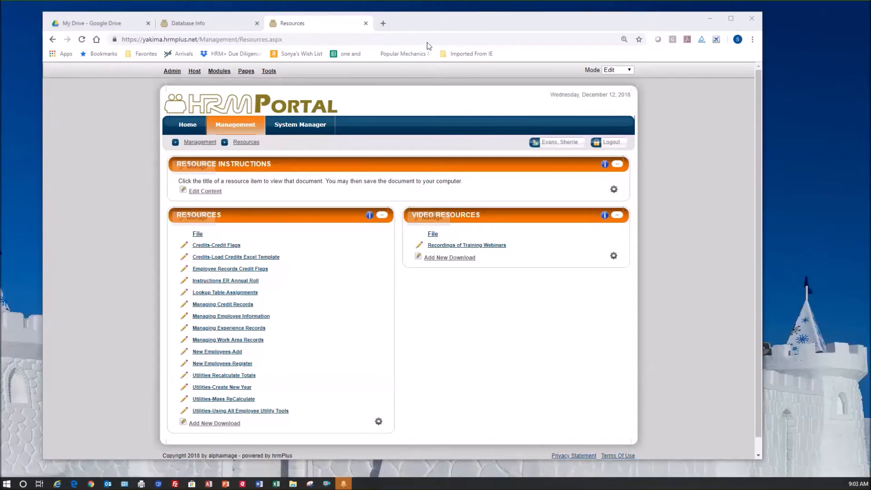
# Switch to the Word document on creating a new year, read its SET UP TABLES section, and put the document away
pyautogui.scroll(-3, 335, 265)
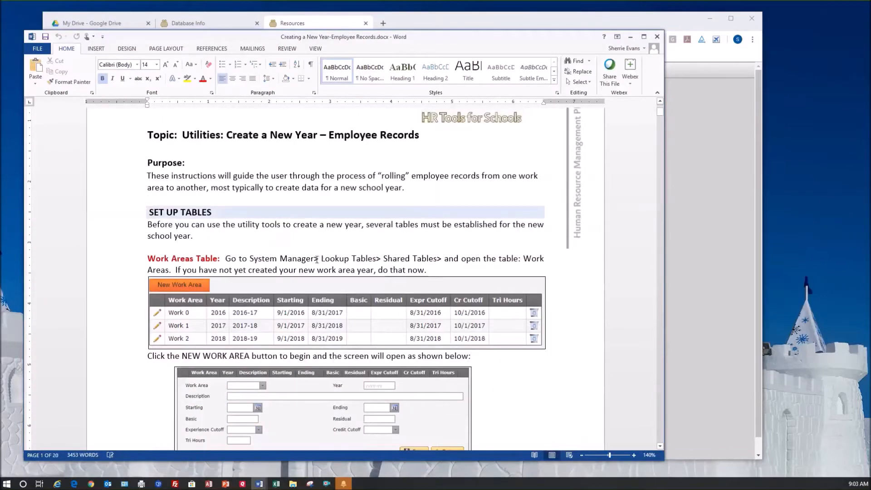
pyautogui.scroll(-1, 259, 230)
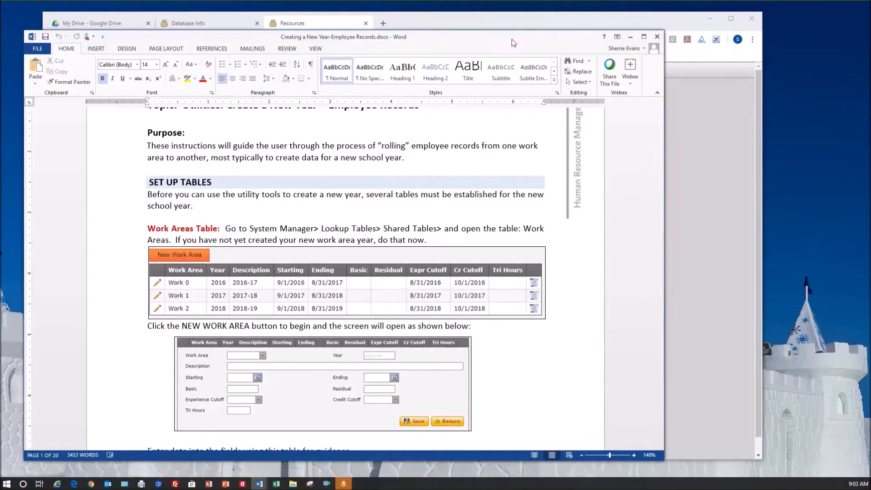
pyautogui.moveTo(512, 39); pyautogui.dragTo(527, 18)
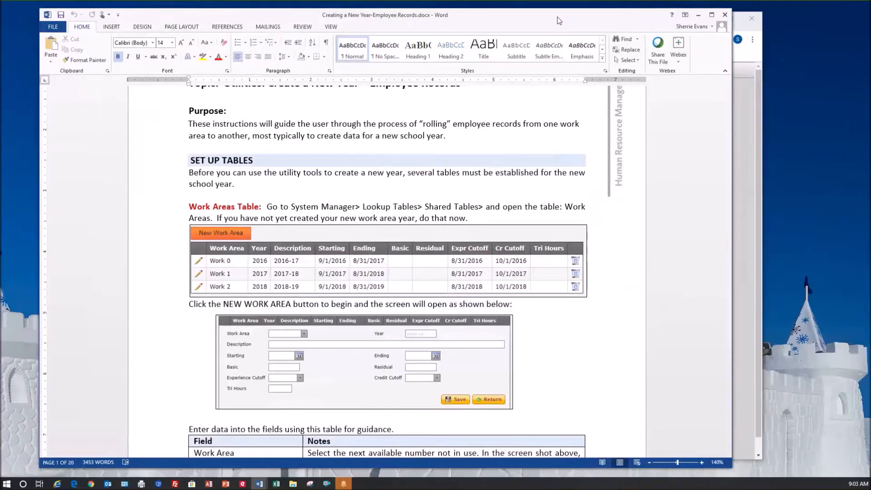
pyautogui.click(698, 15)
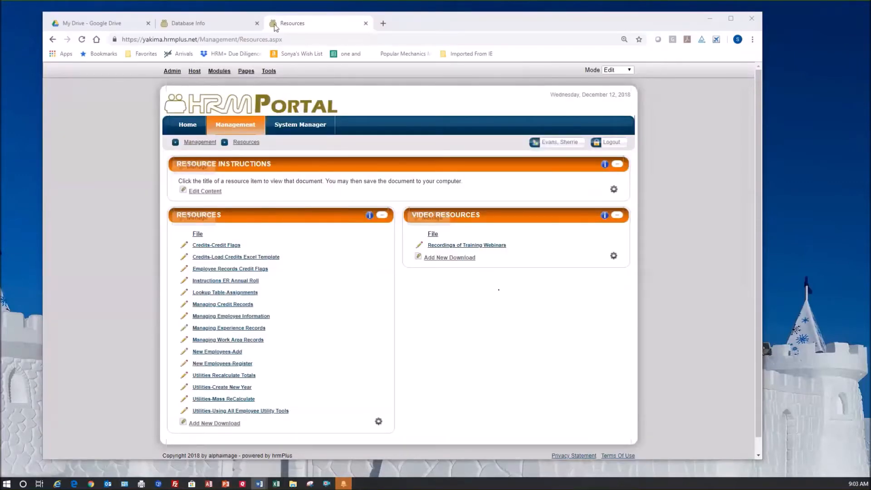
# In the HR director's portal session, open the System Manager lookup tables and display the shared Work Areas table
pyautogui.click(235, 25)
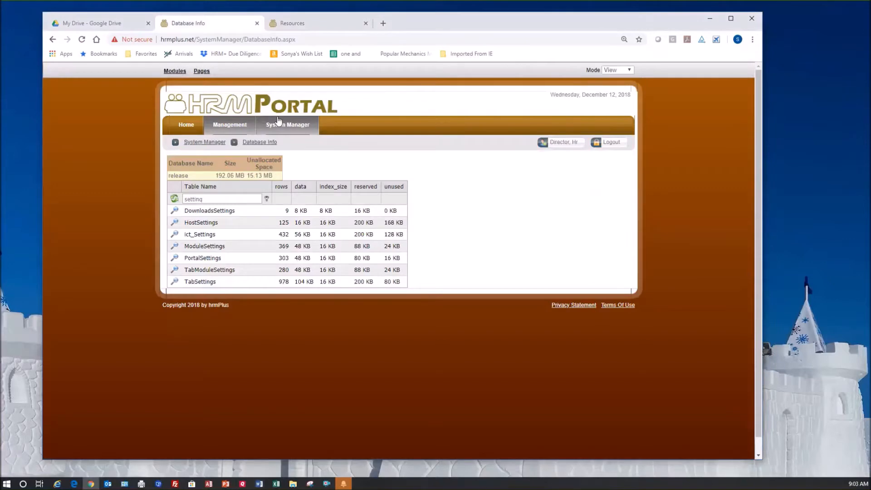
pyautogui.moveTo(285, 127)
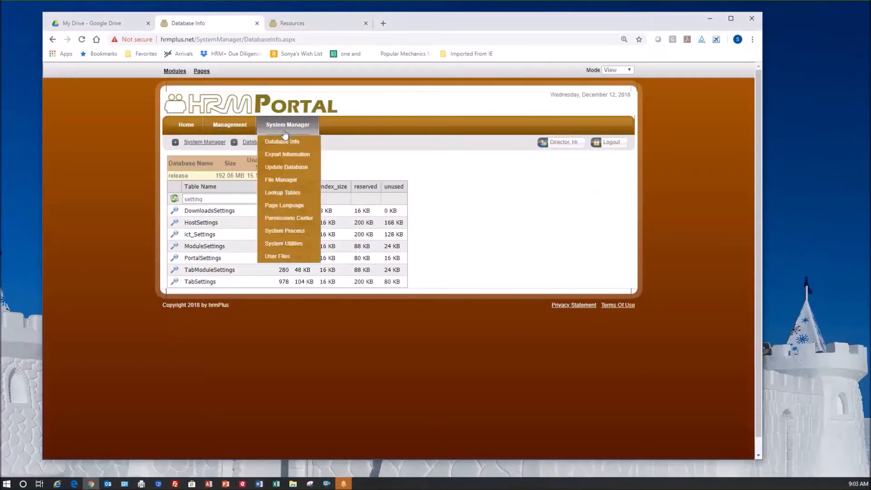
pyautogui.click(287, 193)
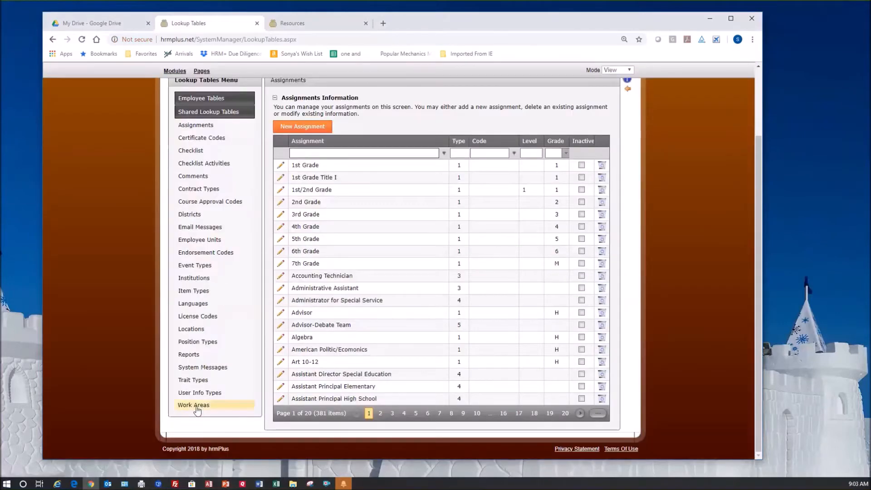
pyautogui.click(194, 405)
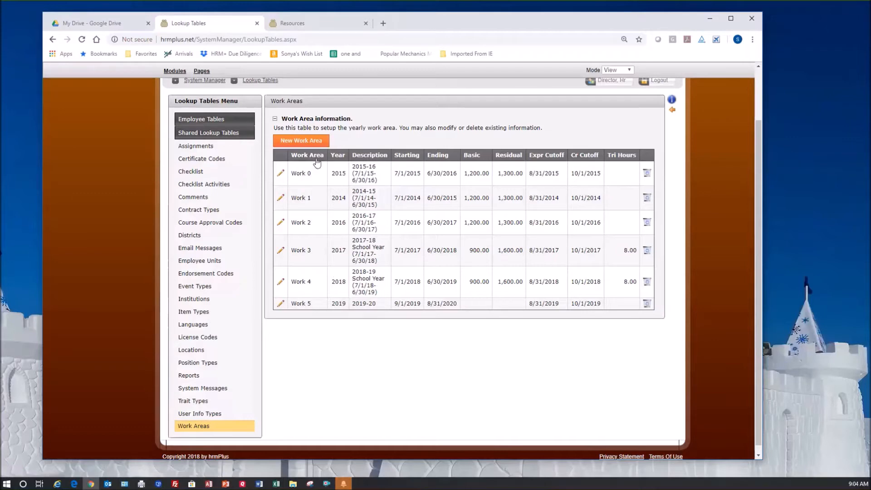
# Open a blank new work area entry, view the Work Area numbers on offer, and return without saving
pyautogui.click(310, 144)
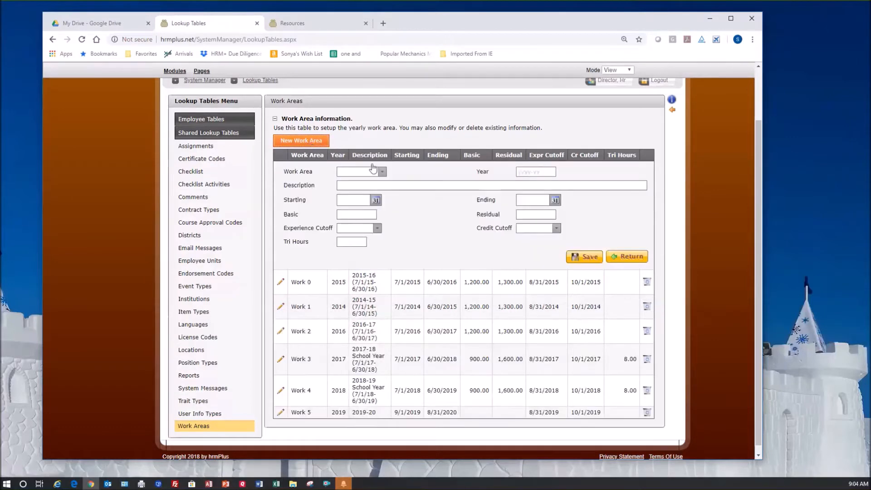
pyautogui.click(383, 172)
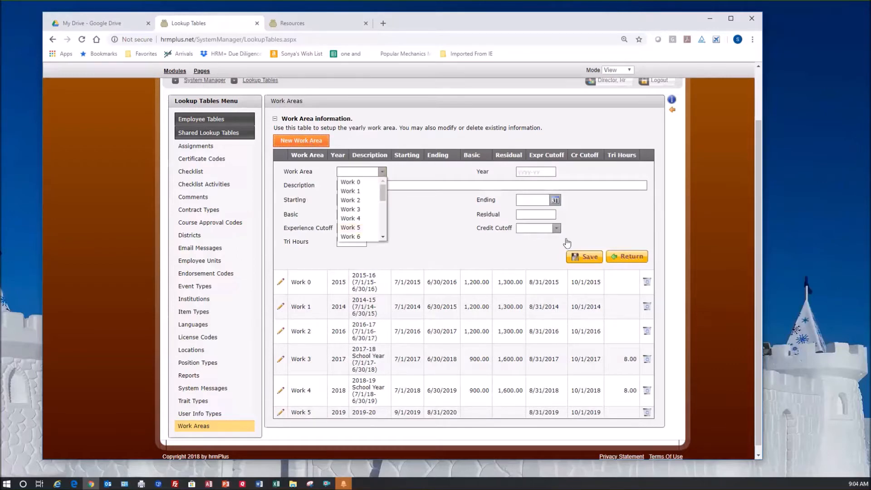
pyautogui.click(627, 256)
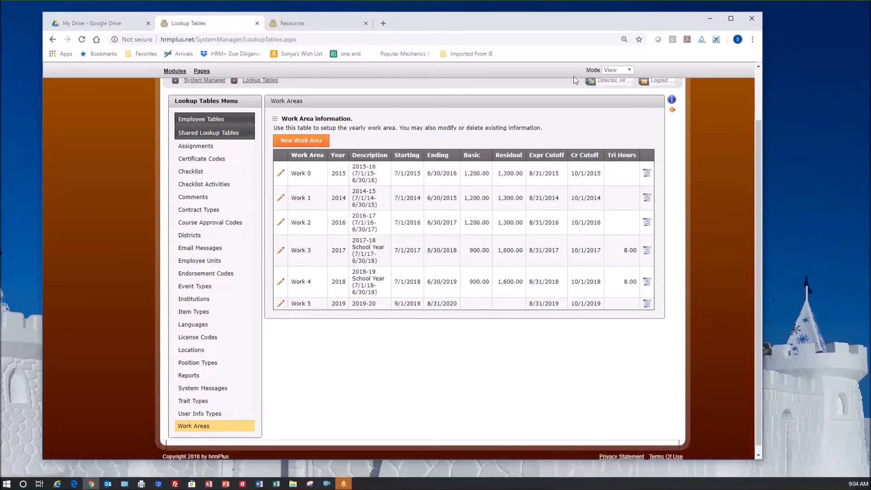
# Switch to the Word instructions and read the new work area field notes from Work Area through Residual
pyautogui.hotkey('alt', 'Tab')
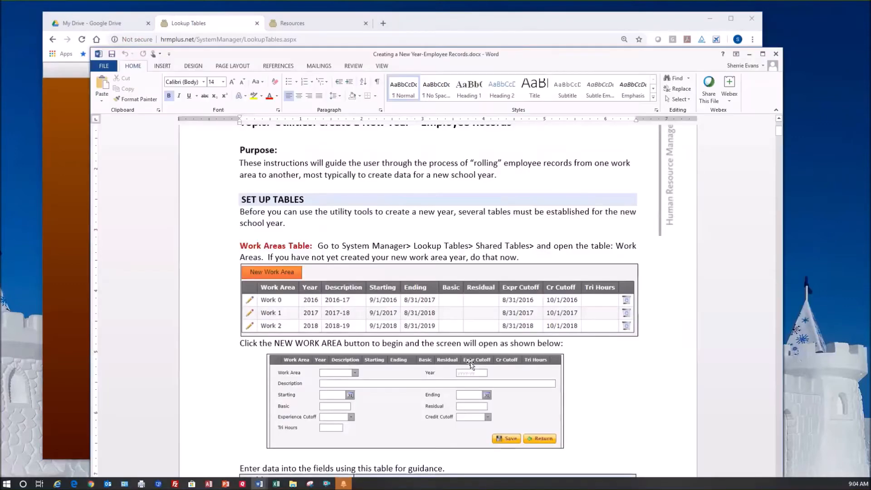
pyautogui.scroll(-3, 435, 370)
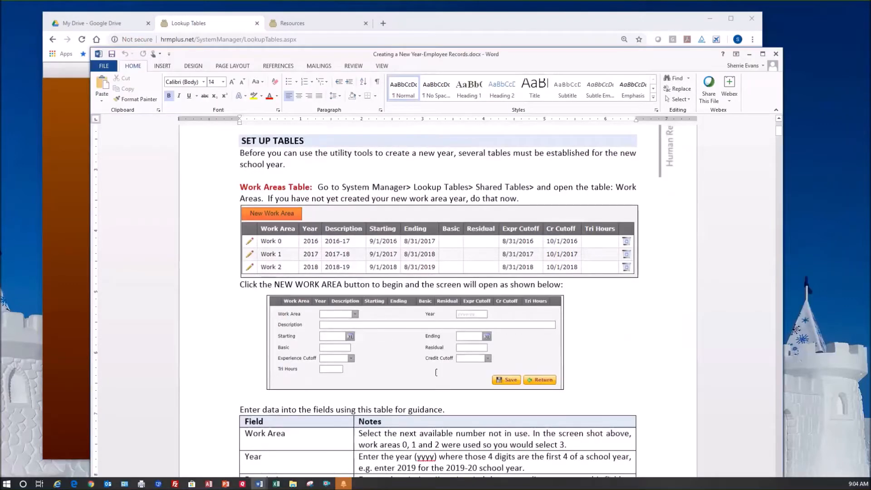
pyautogui.scroll(-3, 420, 353)
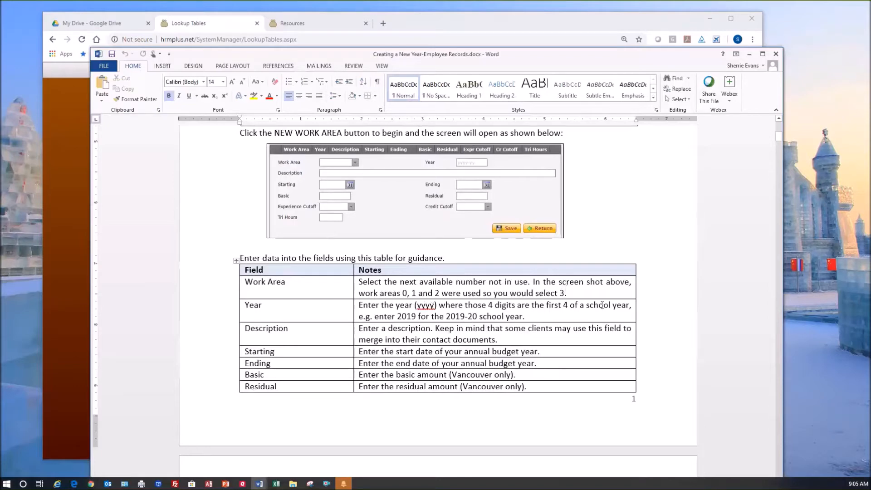
pyautogui.click(416, 316)
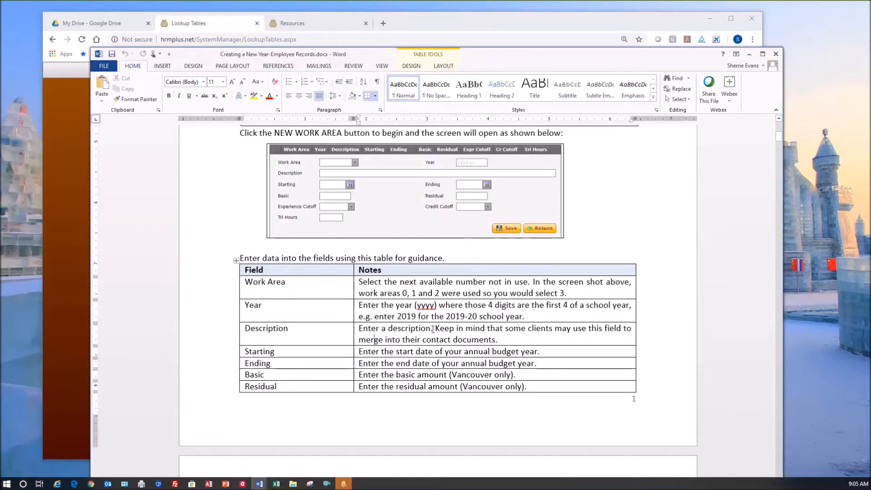
pyautogui.moveTo(434, 328); pyautogui.dragTo(486, 335)
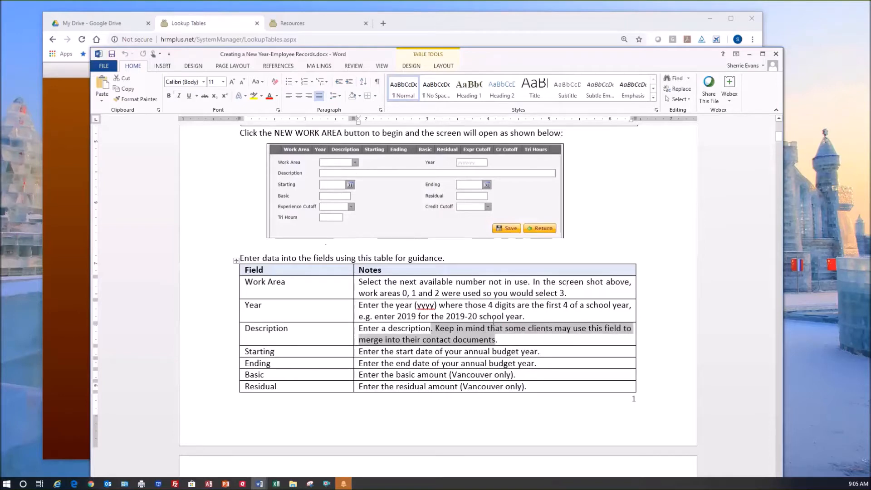
pyautogui.click(449, 328)
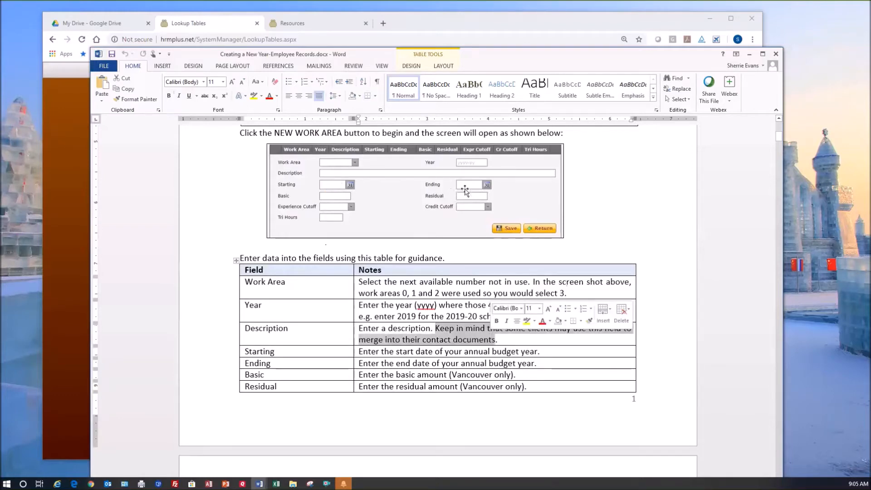
pyautogui.click(369, 351)
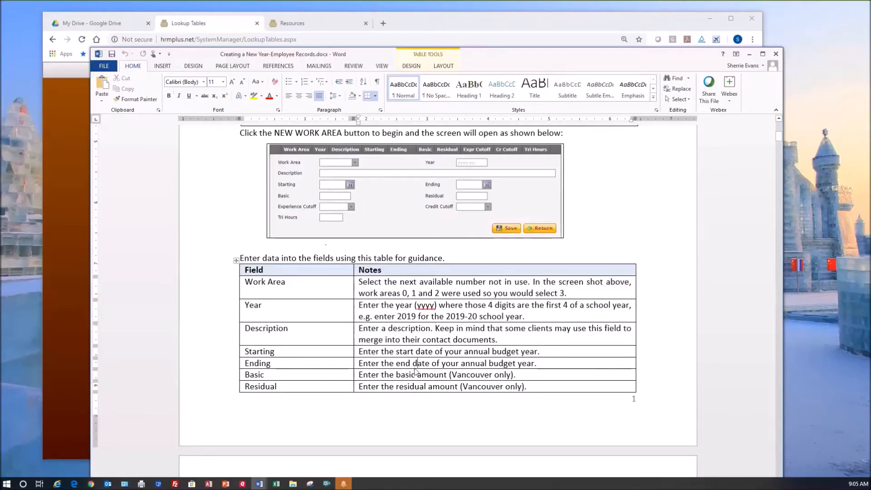
# Read the notes on Experience Cutoff, Credit Cutoff and TRI Hours, and the Calendars Table instructions with their hint
pyautogui.scroll(-2, 415, 368)
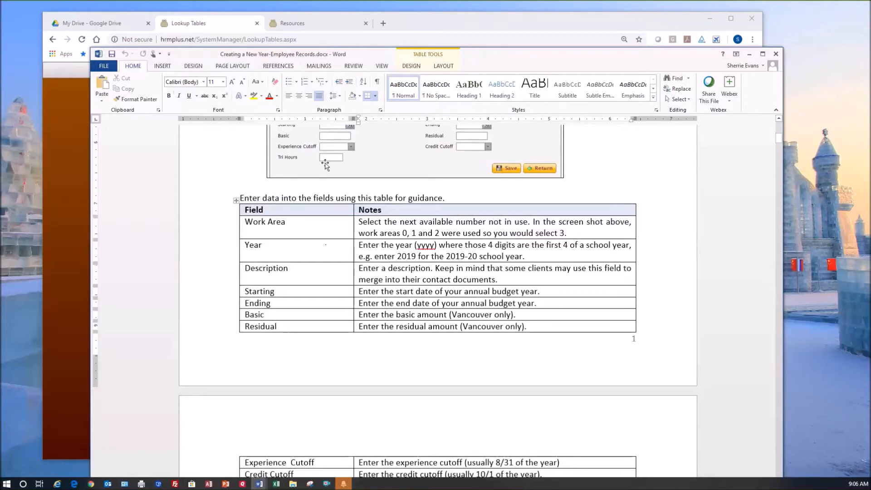
pyautogui.scroll(-1, 431, 416)
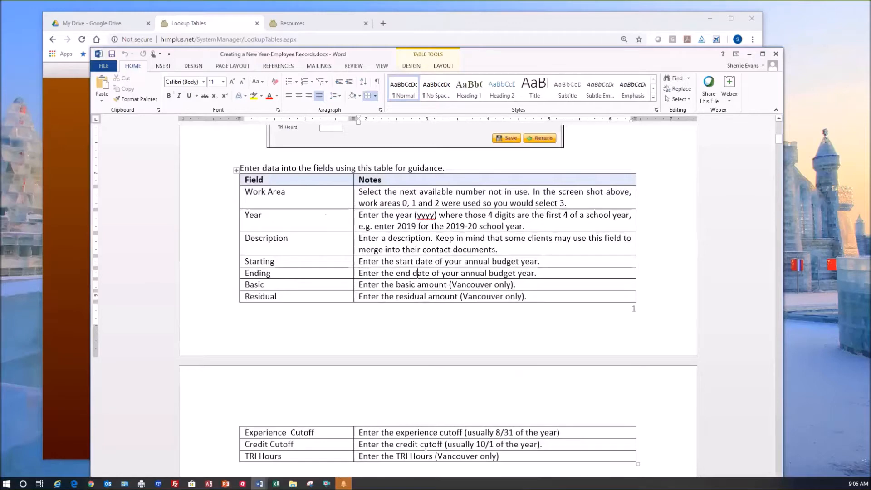
pyautogui.click(486, 446)
pyautogui.scroll(-1, 486, 445)
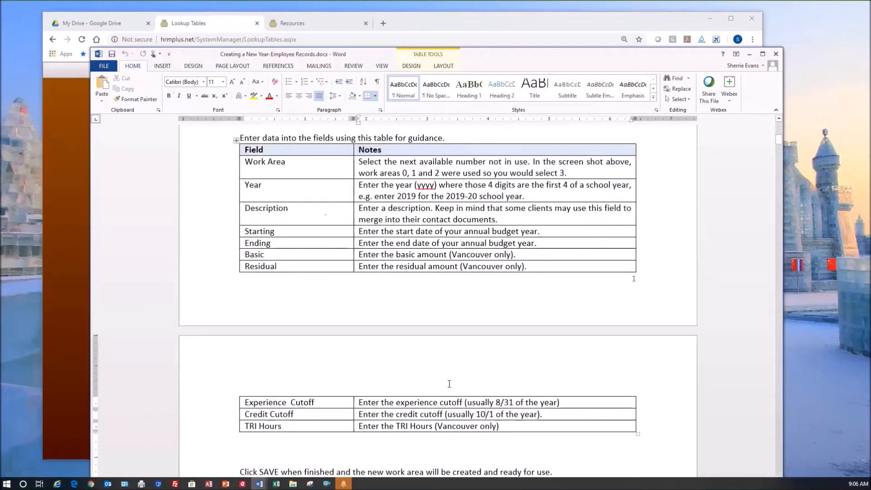
pyautogui.scroll(-3, 449, 383)
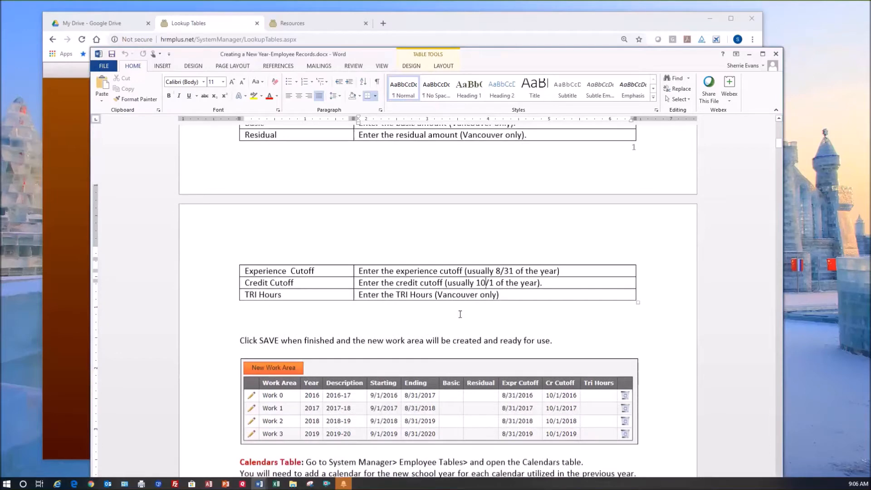
pyautogui.scroll(-3, 460, 314)
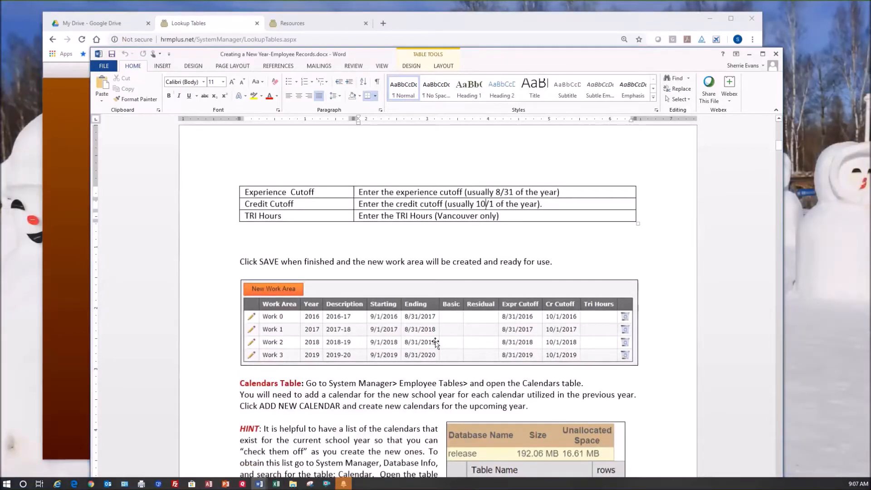
pyautogui.scroll(-3, 435, 343)
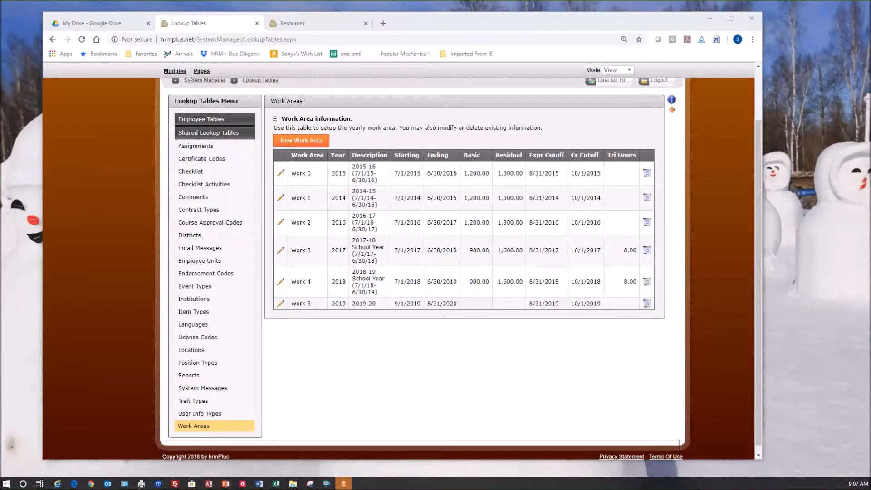
# In the portal's employee lookup tables, filter Calendars to year 2018, view the ADM260 calendar's details and return to the list
pyautogui.click(232, 120)
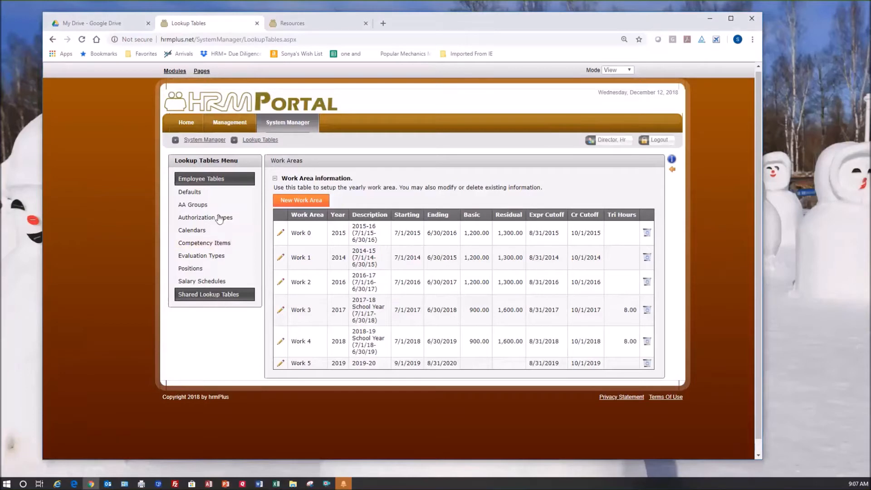
pyautogui.click(202, 231)
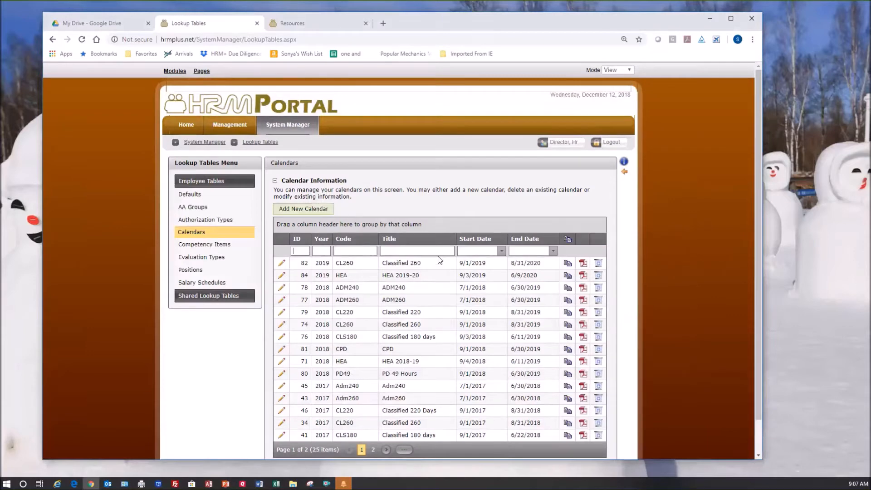
pyautogui.click(322, 251)
pyautogui.write('2018')
pyautogui.press('Return')
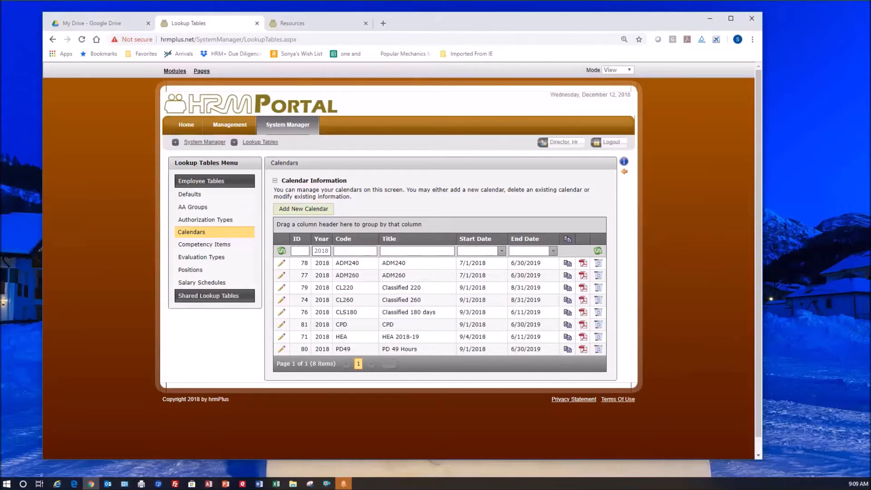
pyautogui.click(282, 276)
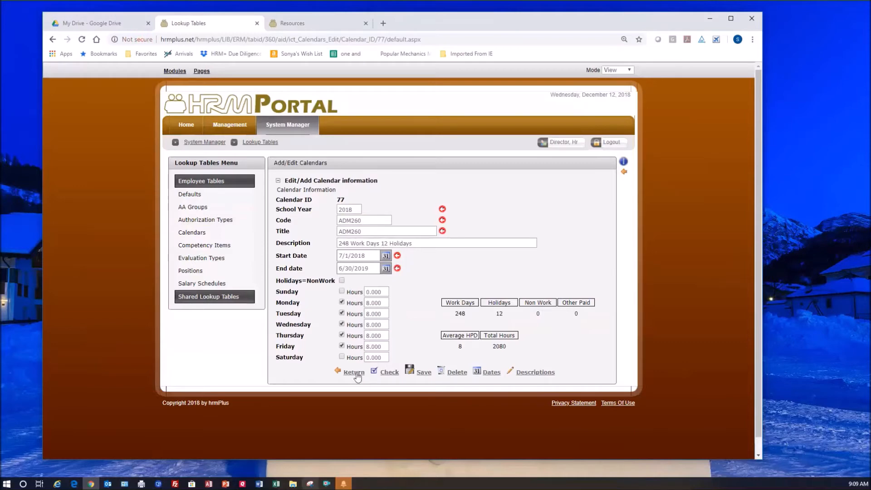
pyautogui.click(356, 374)
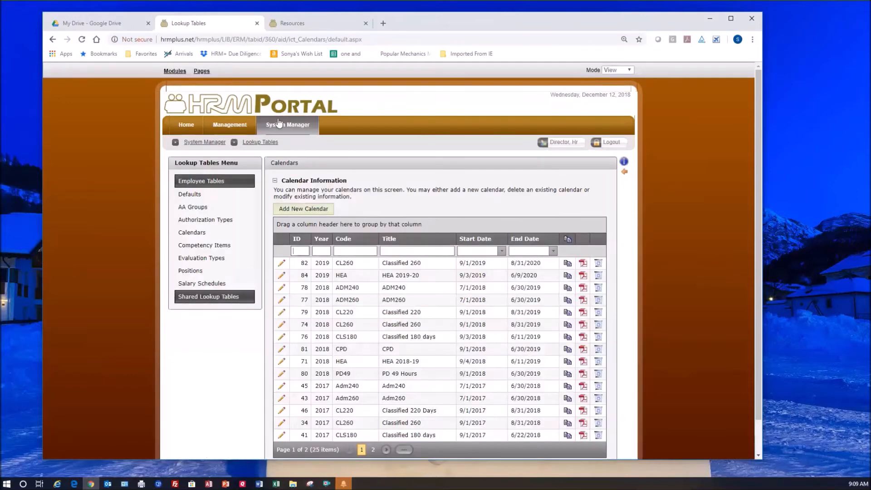
# Filter the System Manager database table list by "cal" and try to open the ict_Calendar table
pyautogui.moveTo(282, 130)
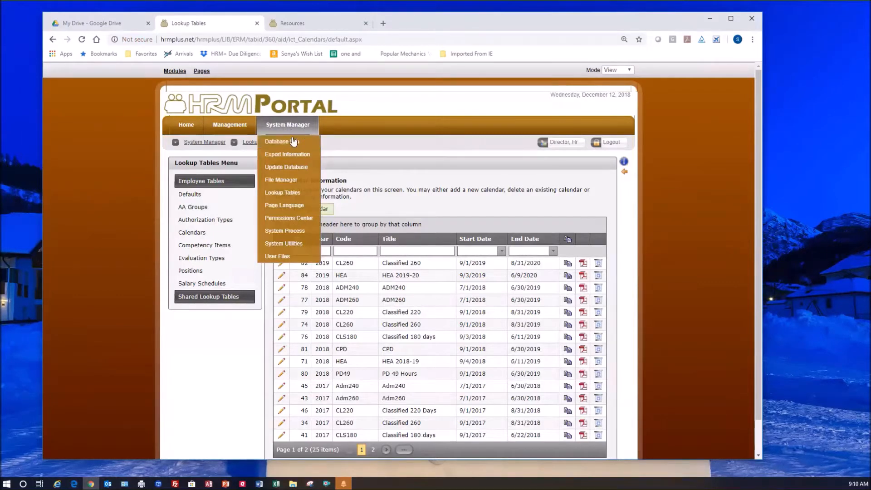
pyautogui.click(291, 142)
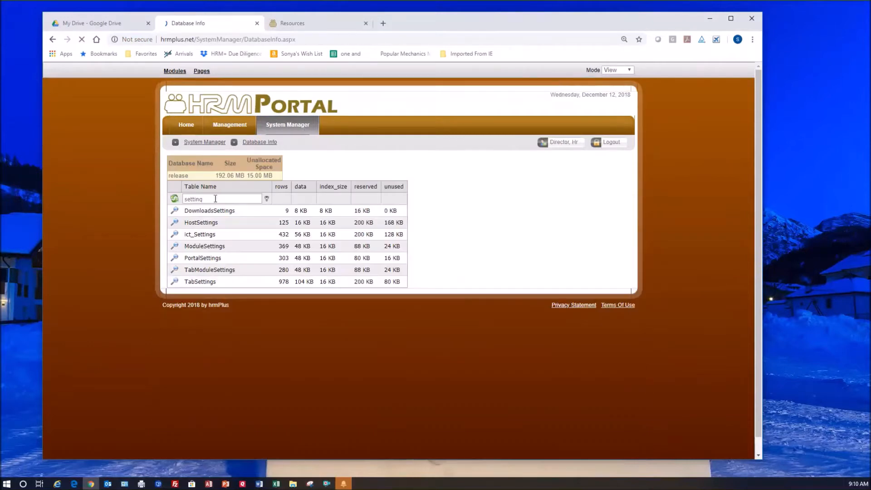
pyautogui.hotkey('ctrl', 'a')
pyautogui.write('cal')
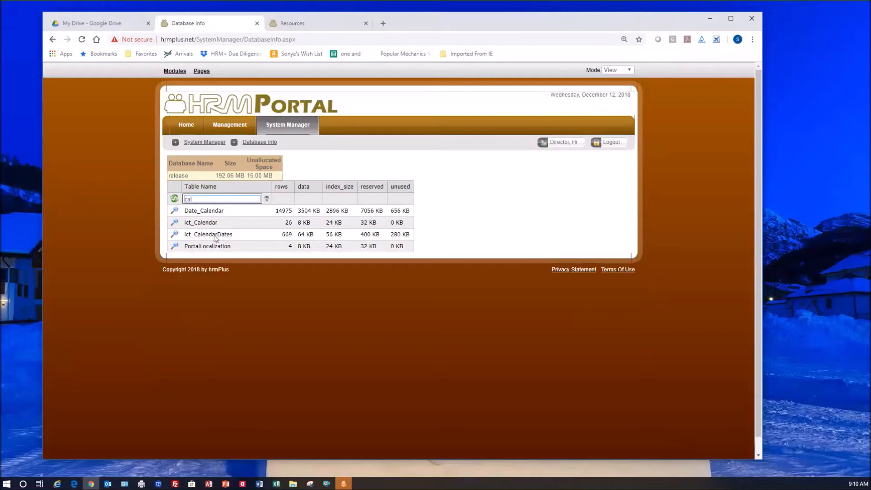
pyautogui.click(177, 224)
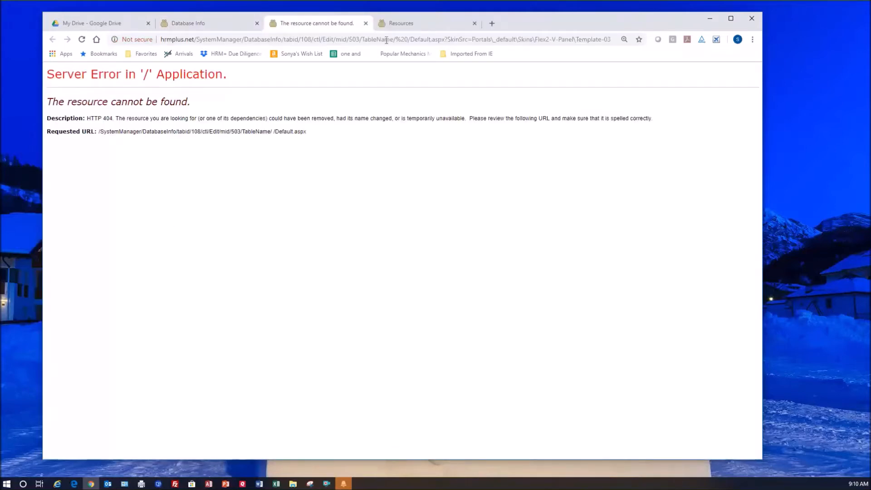
pyautogui.click(365, 23)
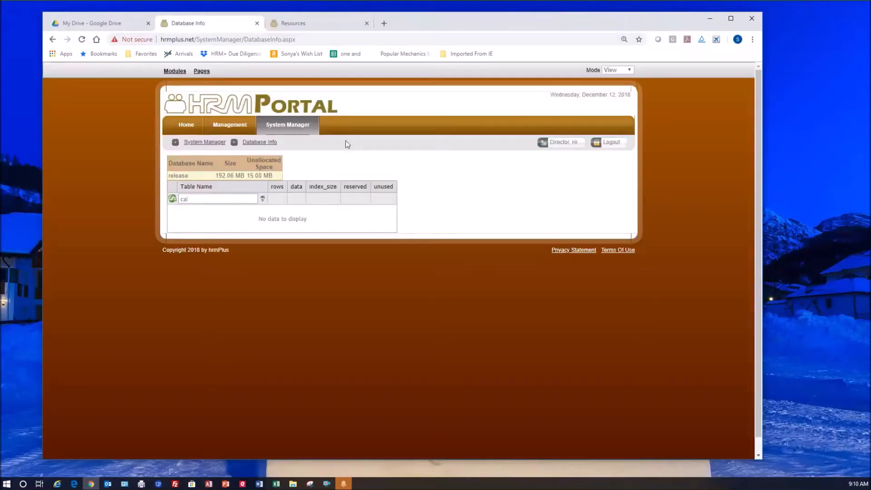
# Change the table name filter to "calendar", reload Database Info by way of the home page, and open the ict_Calendar table
pyautogui.click(172, 198)
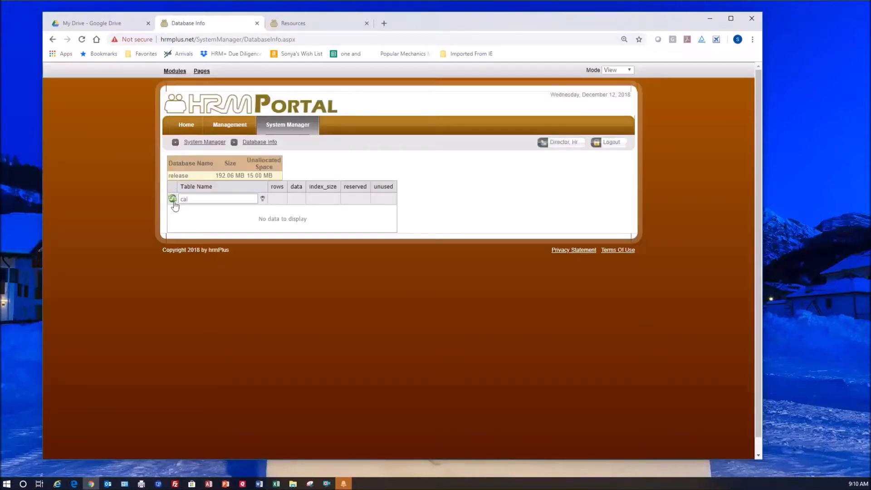
pyautogui.click(202, 199)
pyautogui.write('calendar')
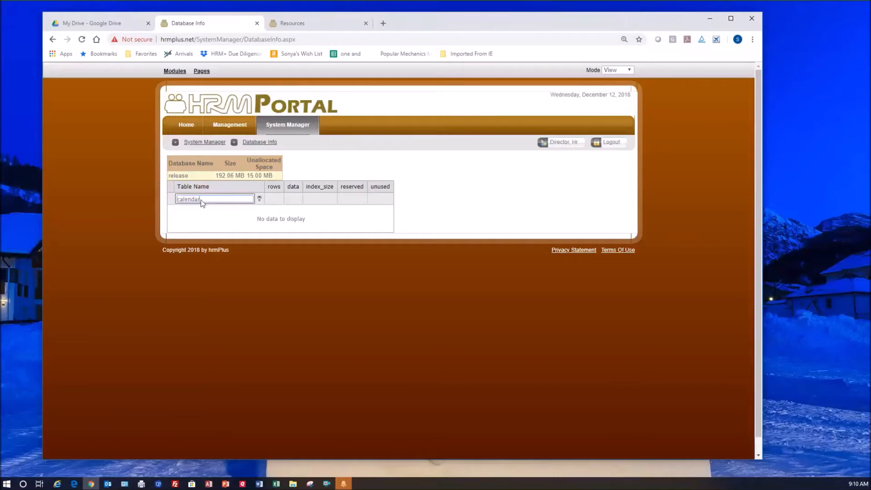
pyautogui.click(191, 127)
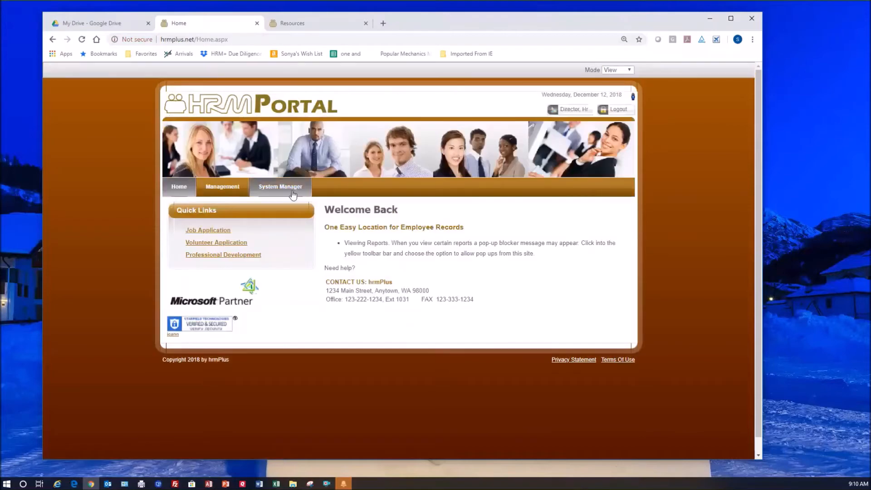
pyautogui.moveTo(291, 193)
pyautogui.click(286, 204)
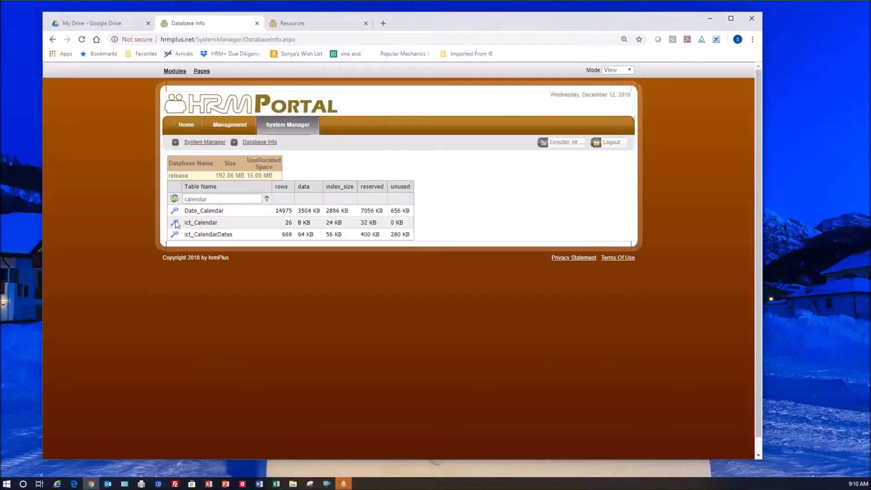
pyautogui.click(175, 223)
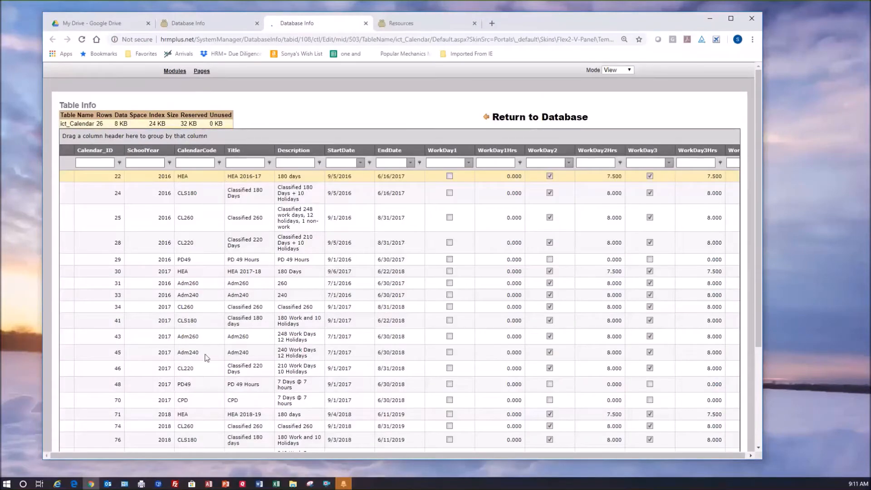
# Filter the calendar table to SchoolYear 2018, export the results to XLS, and open the exported file
pyautogui.click(155, 161)
pyautogui.write('2018')
pyautogui.press('Return')
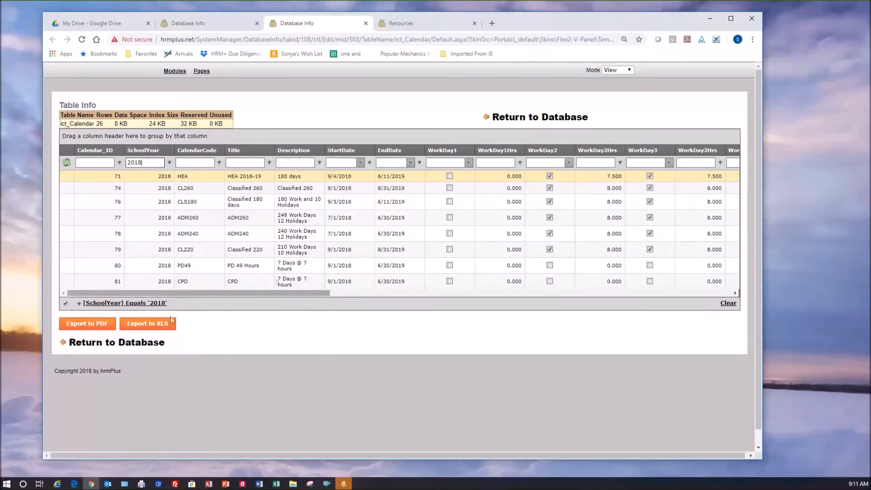
pyautogui.click(162, 327)
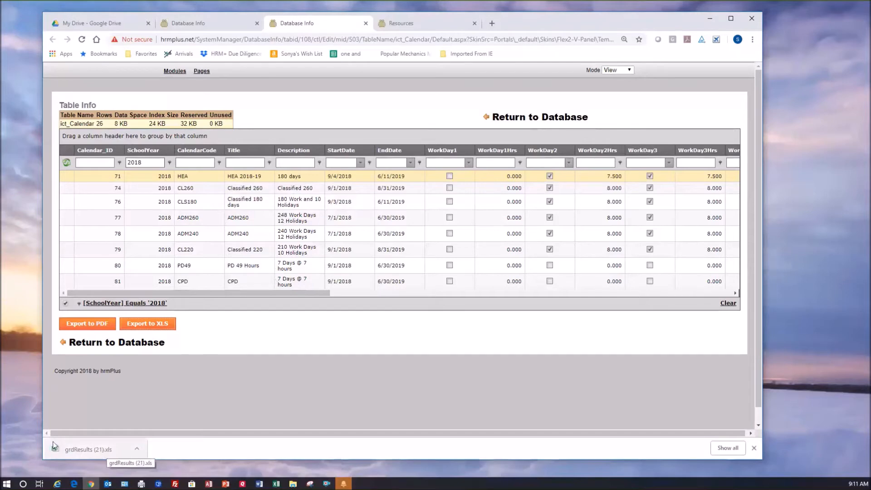
pyautogui.click(98, 454)
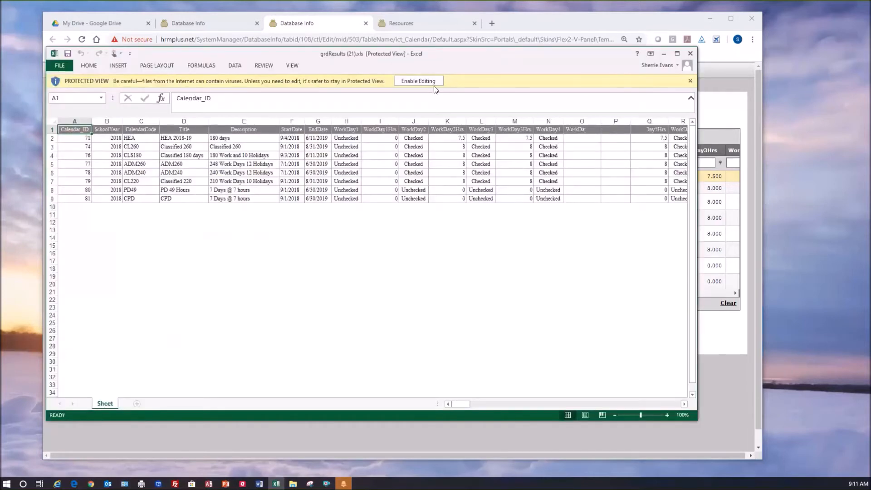
# Enable editing in the exported workbook and review the CalendarCode entries as a checklist of calendars to recreate
pyautogui.click(136, 140)
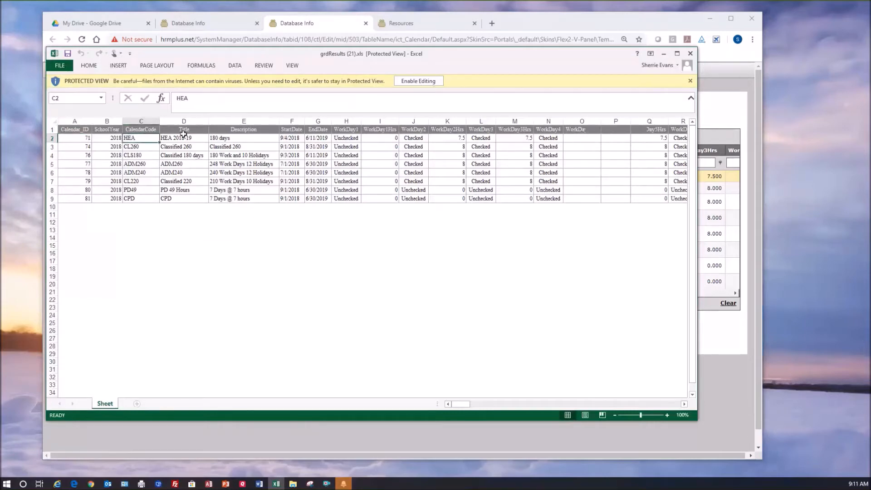
pyautogui.click(425, 80)
pyautogui.click(141, 174)
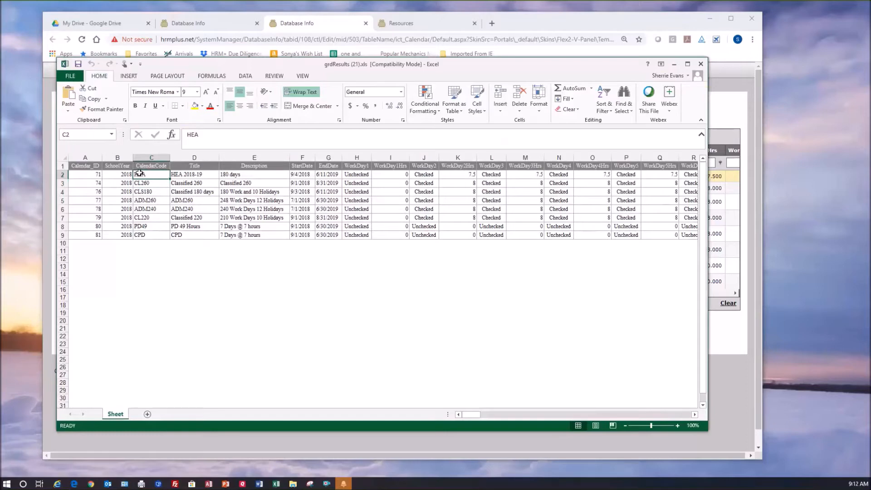
pyautogui.click(157, 191)
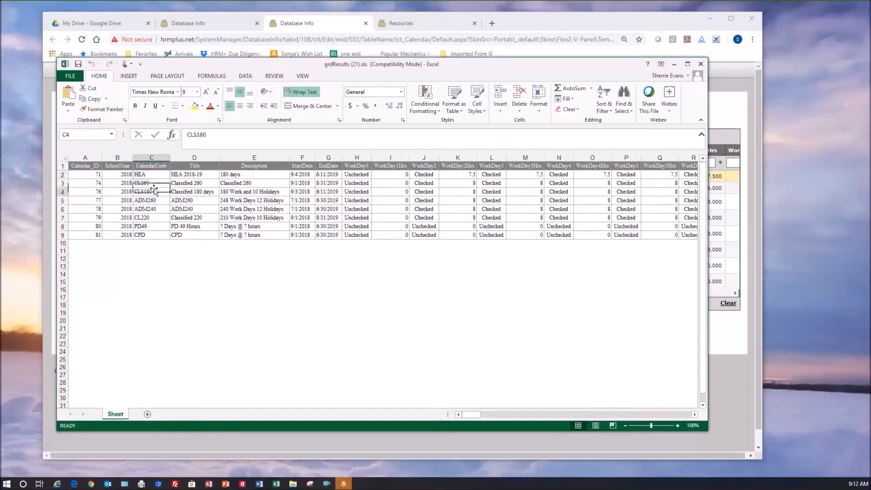
pyautogui.click(151, 175)
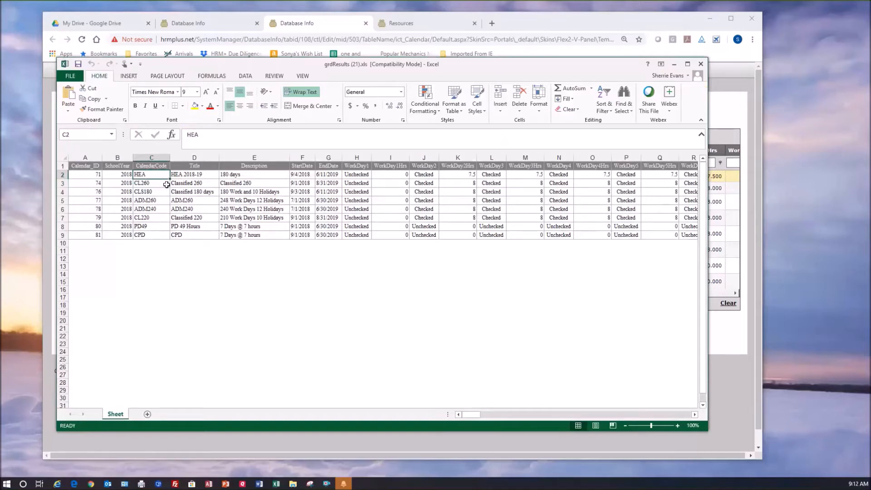
# Review the school year, title and description of the HEA calendar in the exported workbook
pyautogui.click(130, 175)
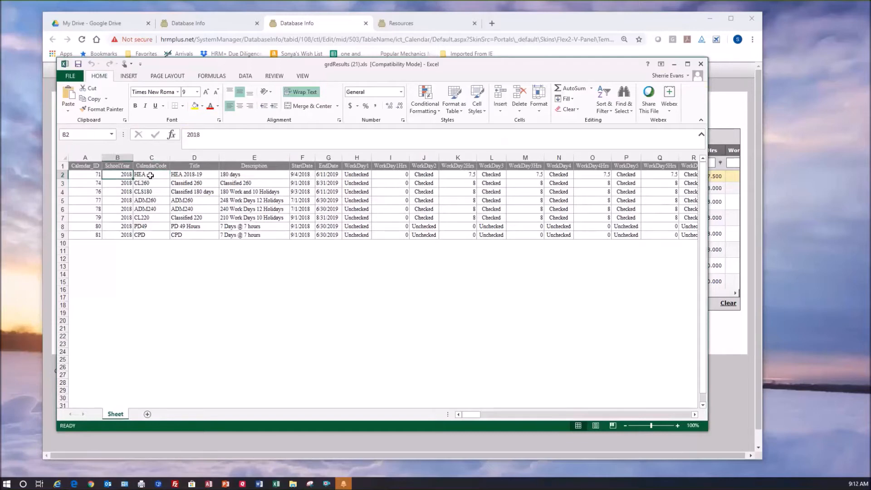
pyautogui.click(192, 175)
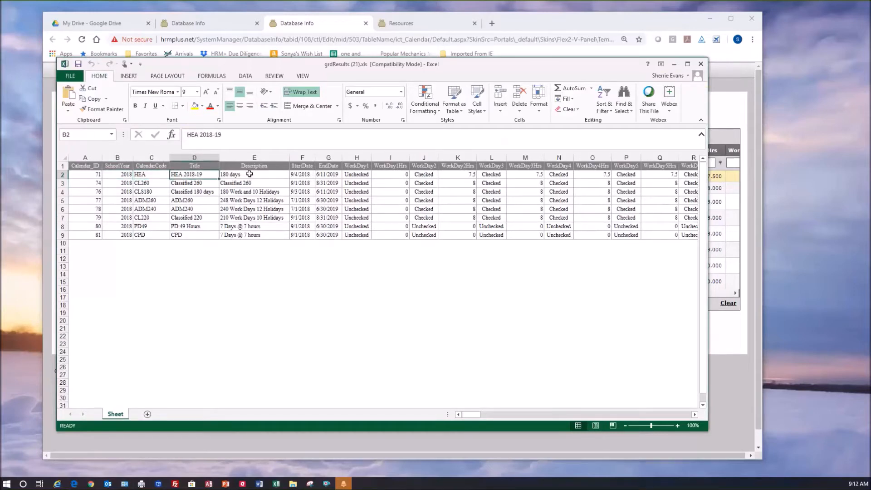
pyautogui.click(250, 174)
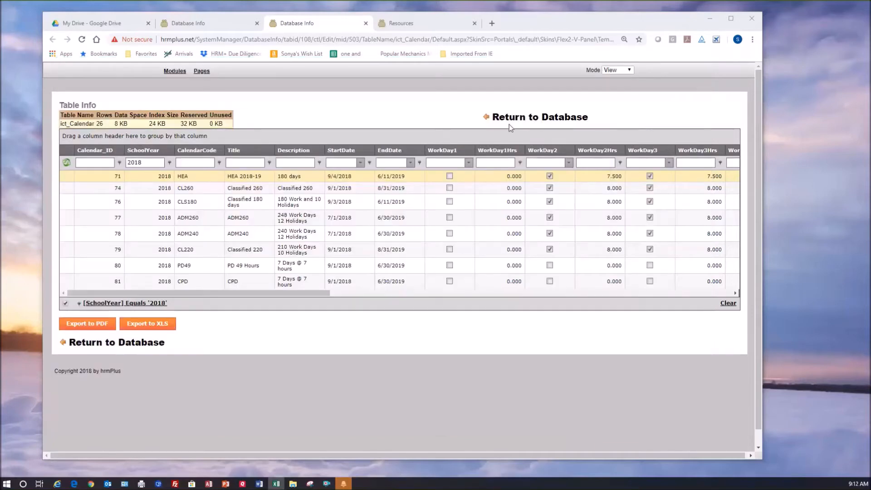
# Return from the exported table data to the HRM Portal and open the Calendars lookup table for Employee Tables
pyautogui.click(510, 122)
pyautogui.moveTo(288, 132)
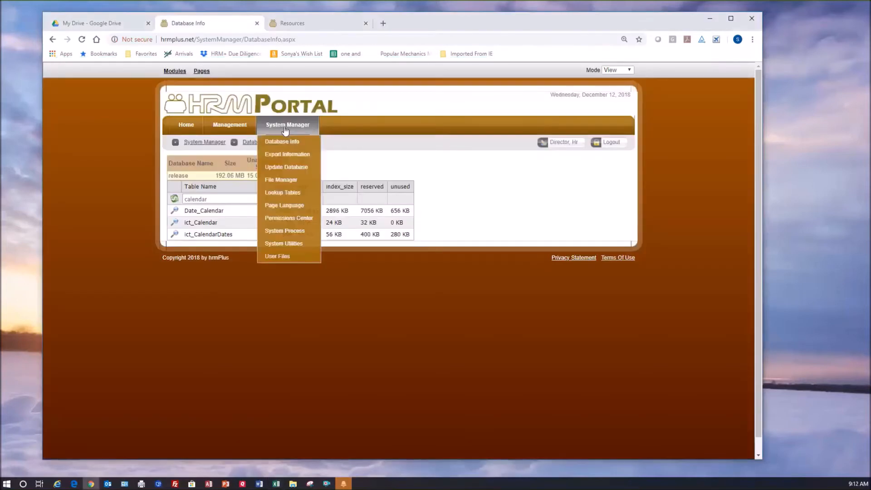
pyautogui.click(288, 194)
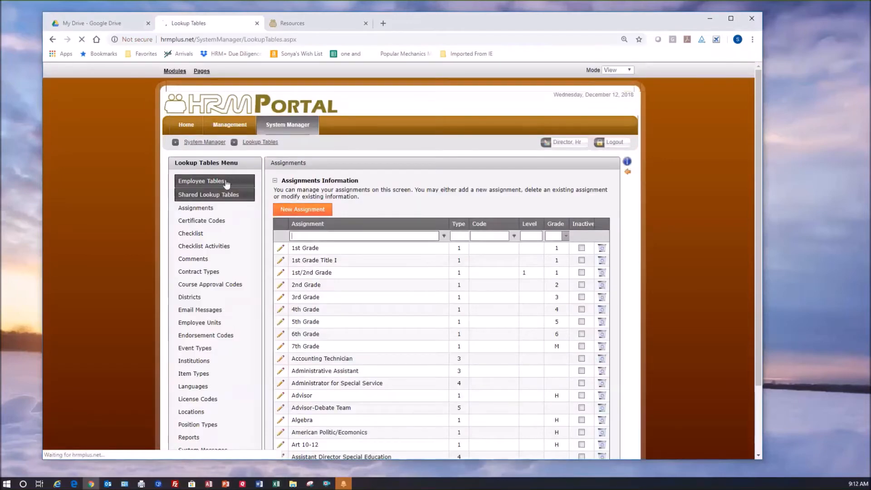
pyautogui.click(234, 183)
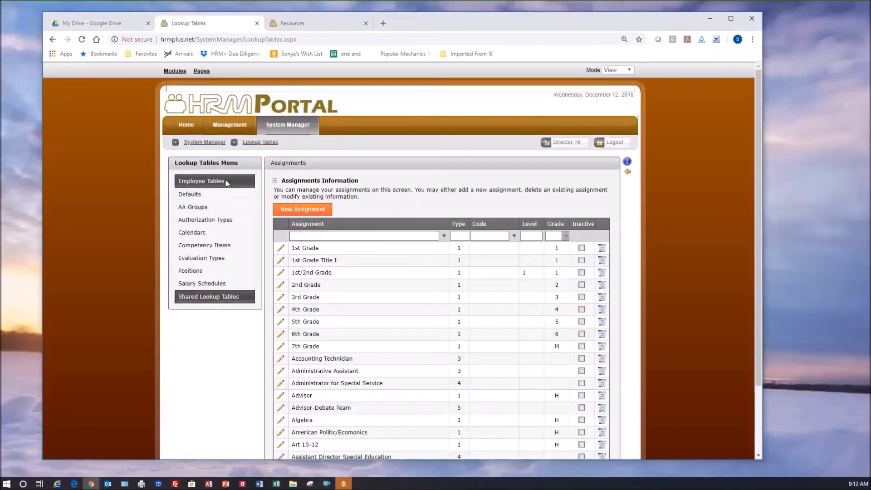
pyautogui.click(200, 233)
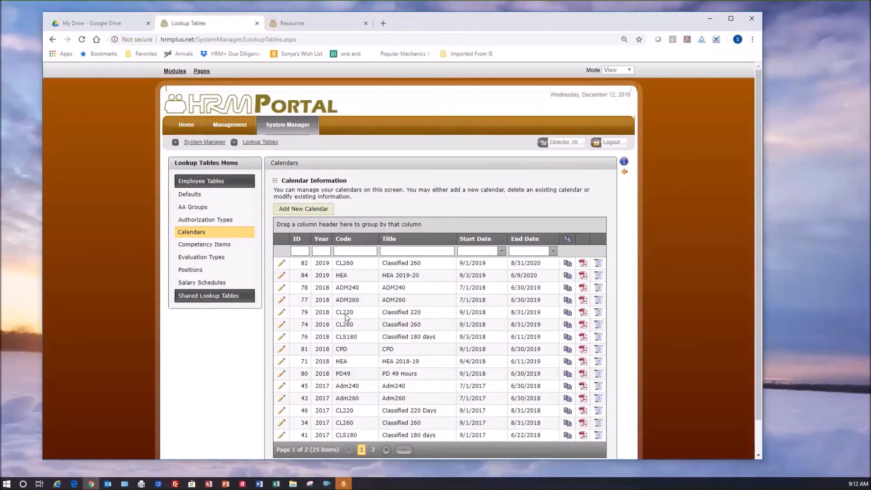
# Add a new calendar with school year 2019 and code CL220
pyautogui.click(313, 210)
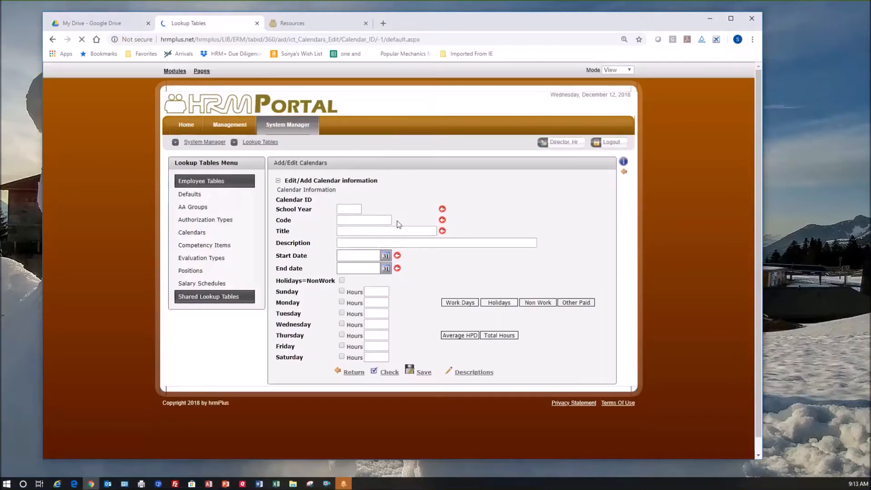
pyautogui.click(348, 210)
pyautogui.write('2019')
pyautogui.press('Tab')
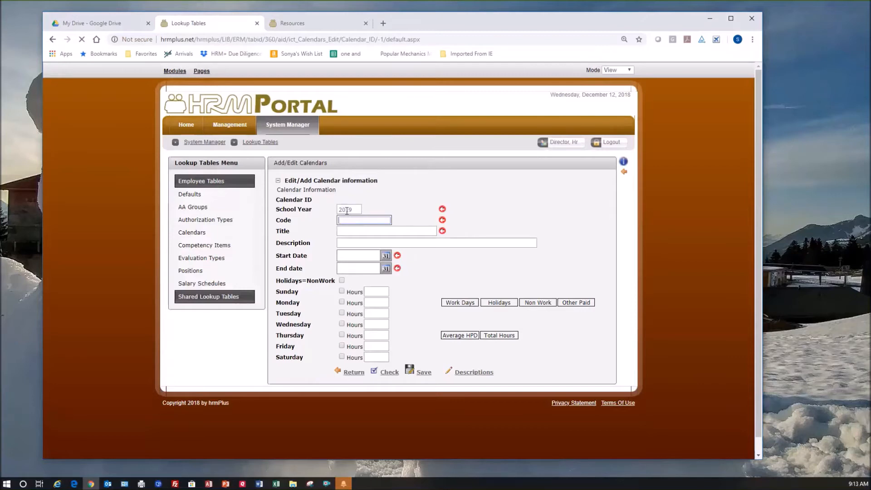
pyautogui.write('CL220')
pyautogui.press('Tab')
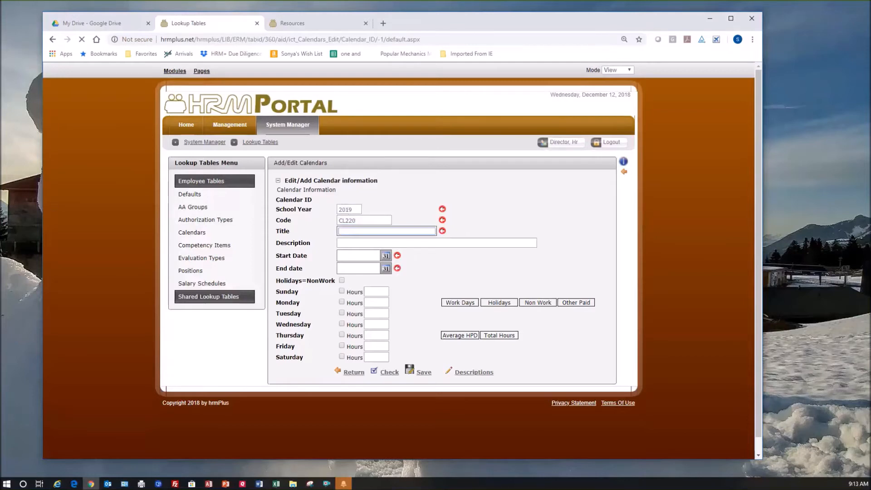
# Using the exported workbook as reference, give the calendar the title Classified 220 and the description 210 Work Days 10 Holidays
pyautogui.hotkey('alt', 'Tab')
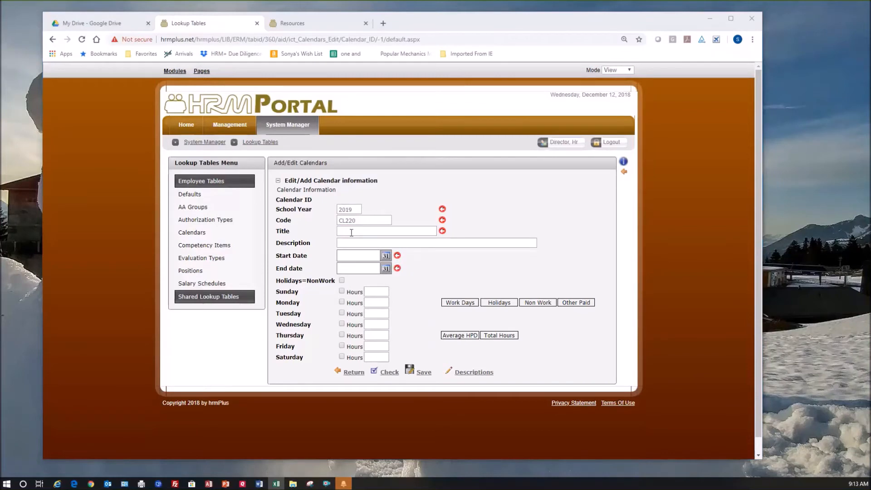
pyautogui.hotkey('alt', 'Tab')
pyautogui.write('Classified 220')
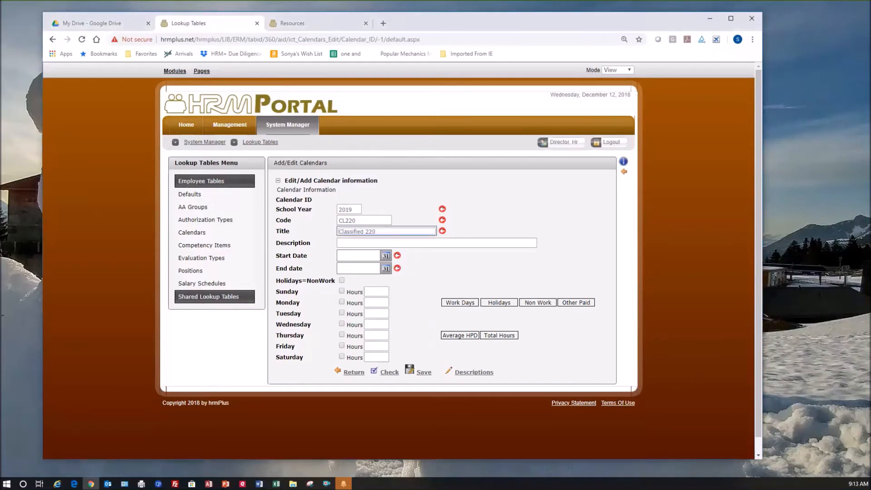
pyautogui.hotkey('alt', 'Tab')
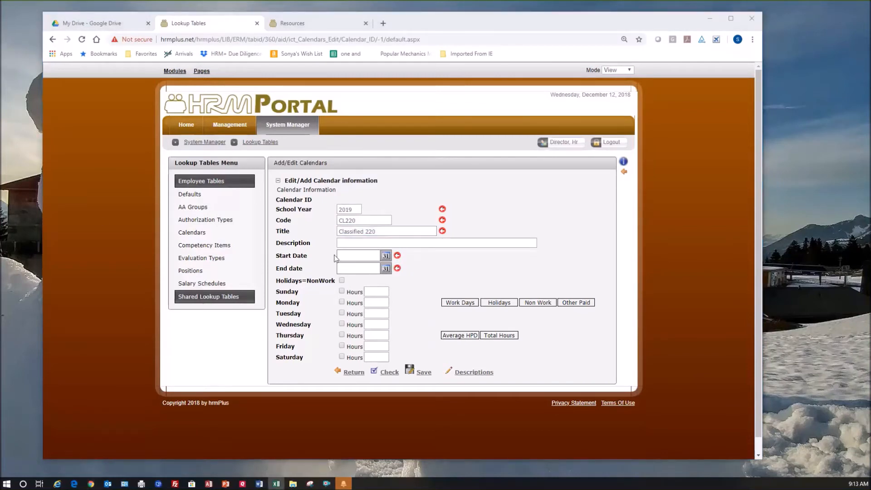
pyautogui.click(349, 244)
pyautogui.write('210 Work Days 10 Holidays')
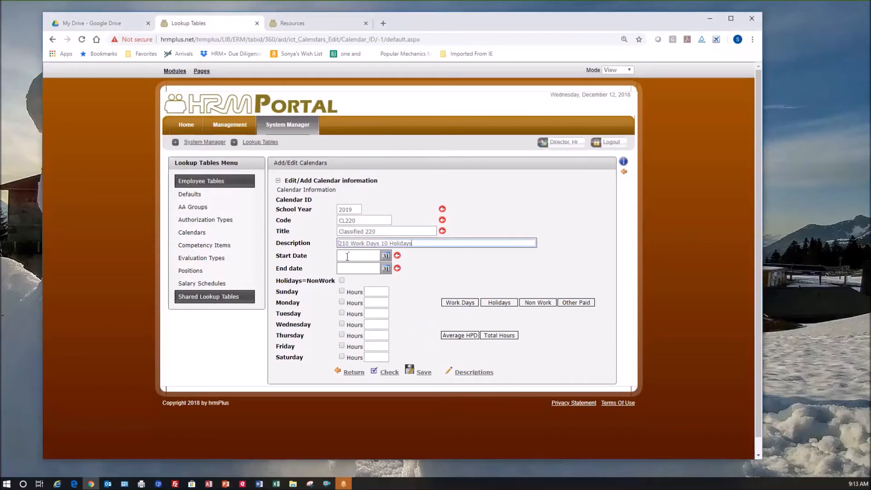
# Set the calendar's start date to 9/1/2018 and its end date to 8/31/2019
pyautogui.click(346, 257)
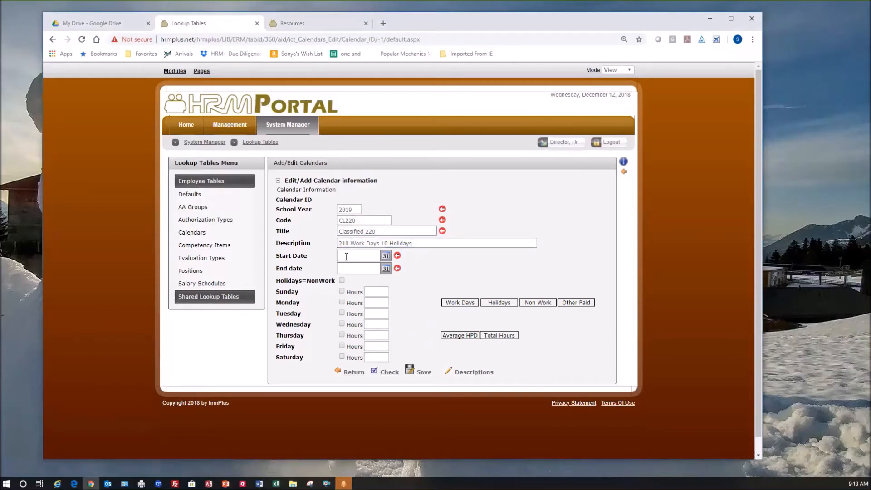
pyautogui.write('9/1/201')
pyautogui.write('8/31/2019')
pyautogui.press('Tab')
# Mark Monday through Friday as work days in the new calendar
pyautogui.click(341, 301)
pyautogui.click(341, 312)
pyautogui.click(341, 345)
pyautogui.click(342, 335)
pyautogui.click(342, 324)
# Enter 8 hours for each day from Monday to Friday, save the calendar and return to the calendar list
pyautogui.click(379, 303)
pyautogui.write('8')
pyautogui.click(383, 314)
pyautogui.write('8')
pyautogui.click(382, 324)
pyautogui.write('8')
pyautogui.press('Tab')
pyautogui.write('8')
pyautogui.press('Tab')
pyautogui.write('8')
pyautogui.press('Tab')
pyautogui.click(422, 373)
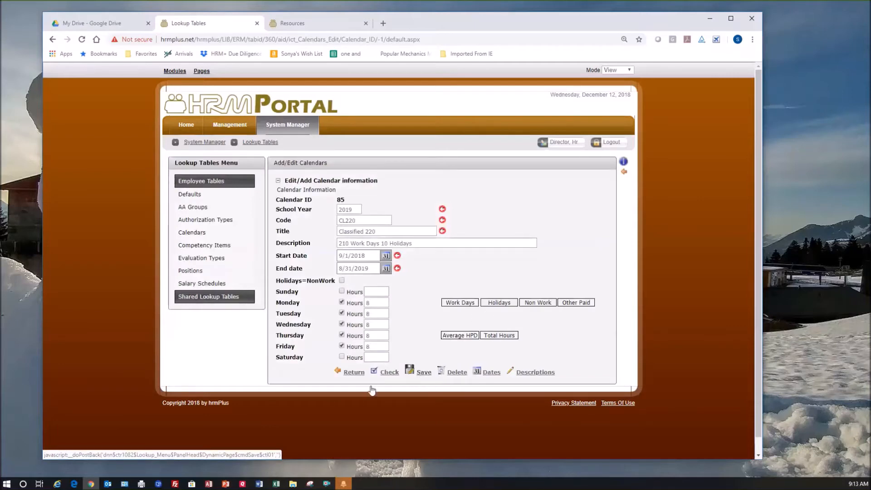
pyautogui.click(356, 373)
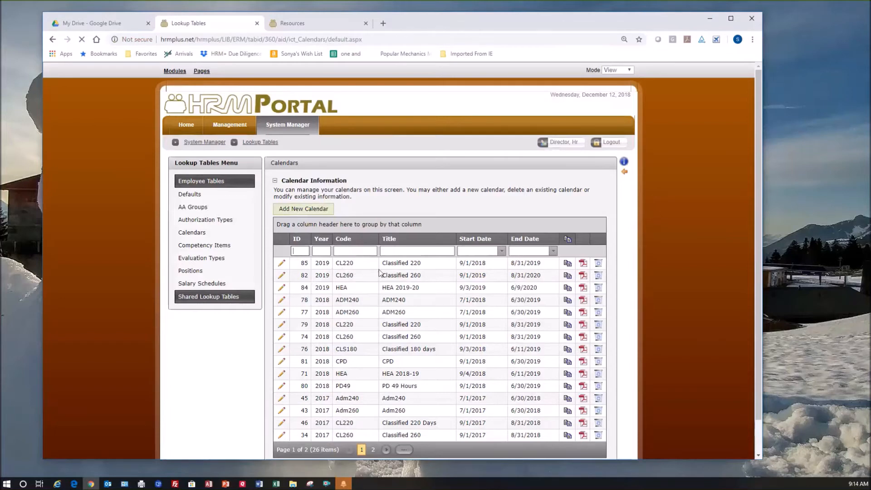
# Reopen the 2019 CL220 calendar and mark September 3, November 22 and November 23, 2018 as holidays in its dates
pyautogui.click(282, 265)
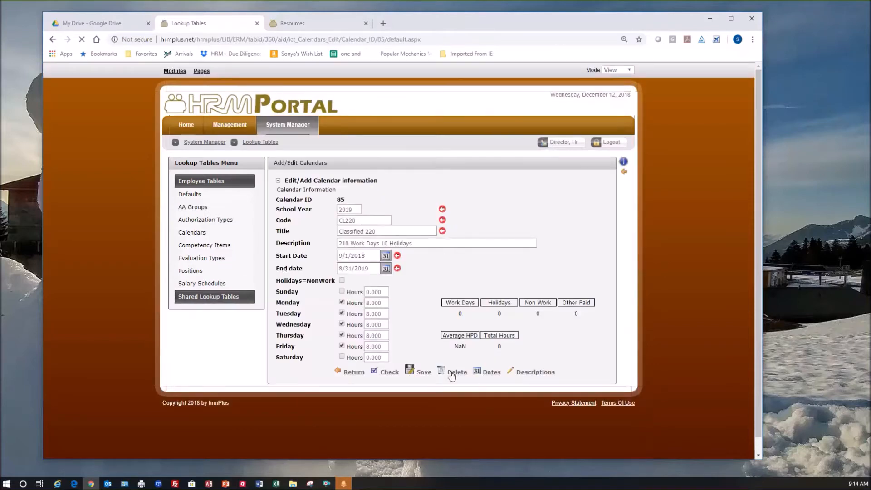
pyautogui.click(389, 372)
pyautogui.click(490, 375)
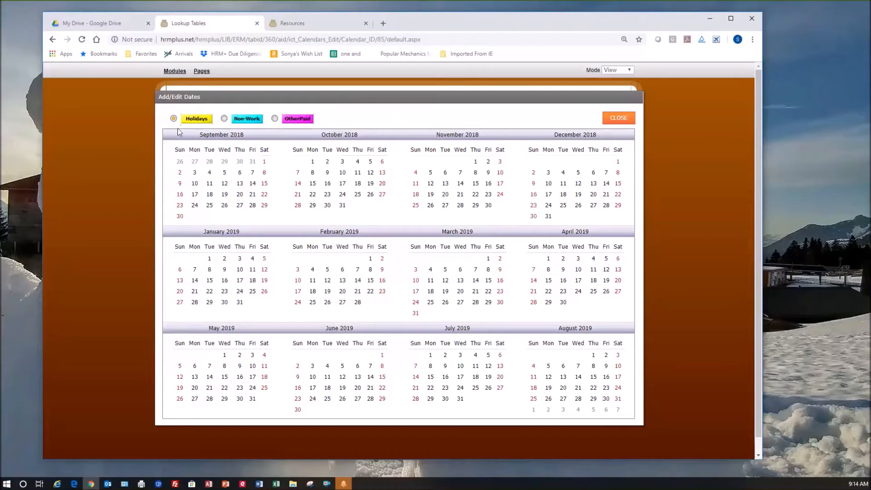
pyautogui.click(200, 176)
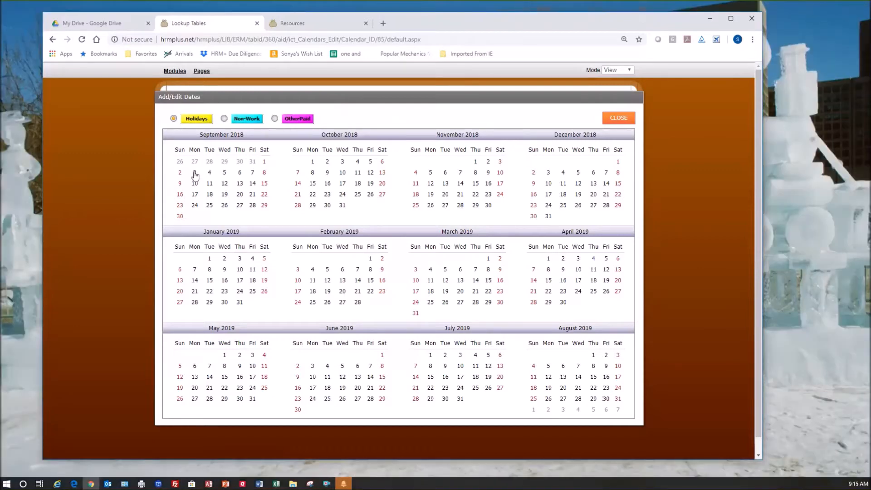
pyautogui.click(476, 195)
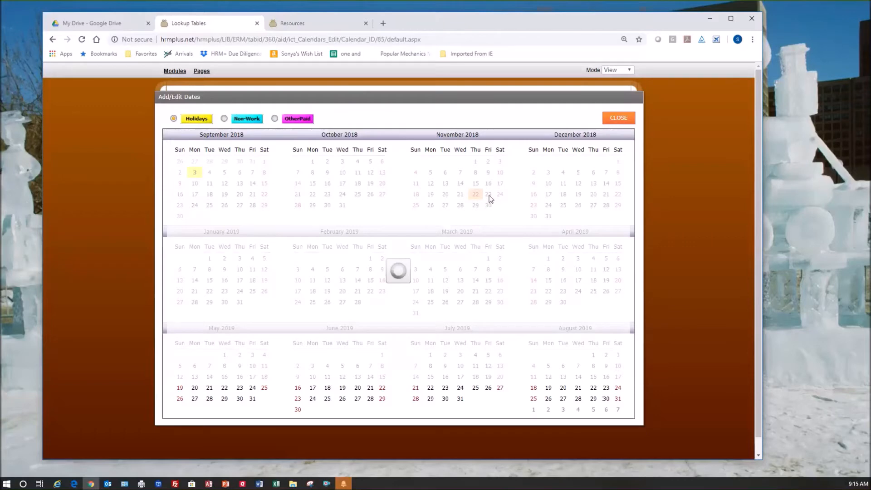
pyautogui.click(489, 195)
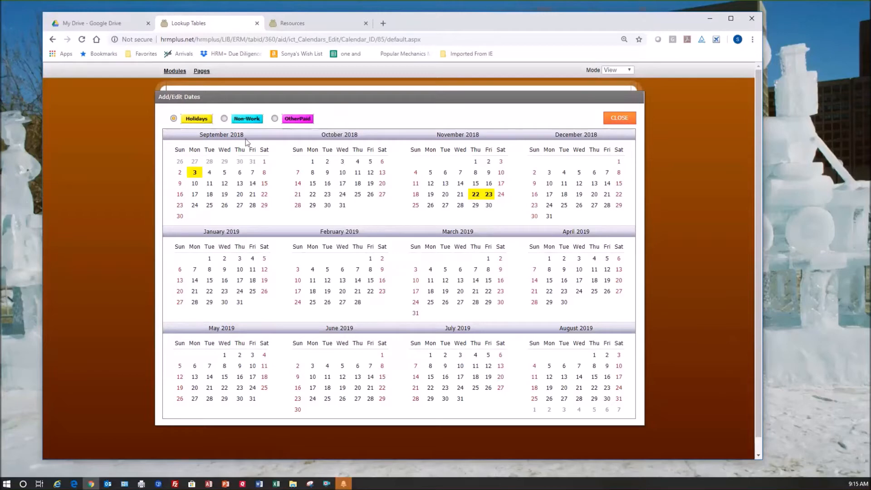
# Mark December 26, 27 and 28, 2018 as non-work days, close the date editor, and check the calendar before returning to the list
pyautogui.click(224, 119)
pyautogui.click(586, 206)
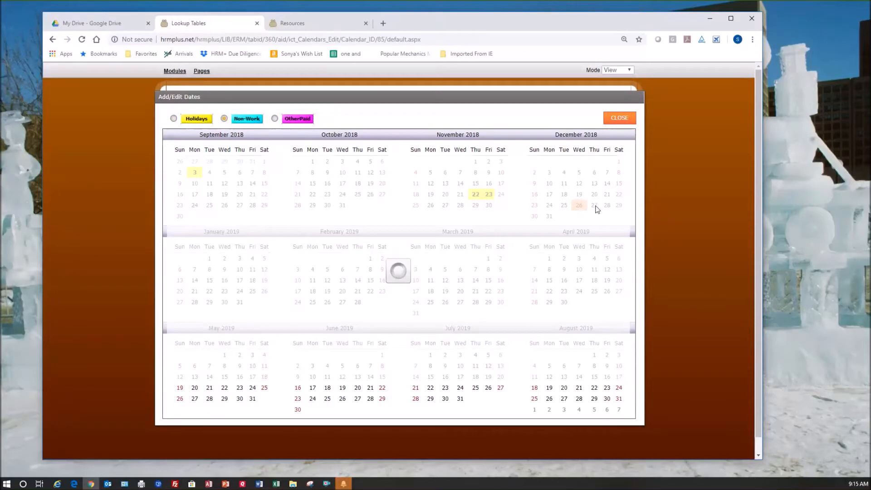
pyautogui.click(595, 207)
pyautogui.click(608, 206)
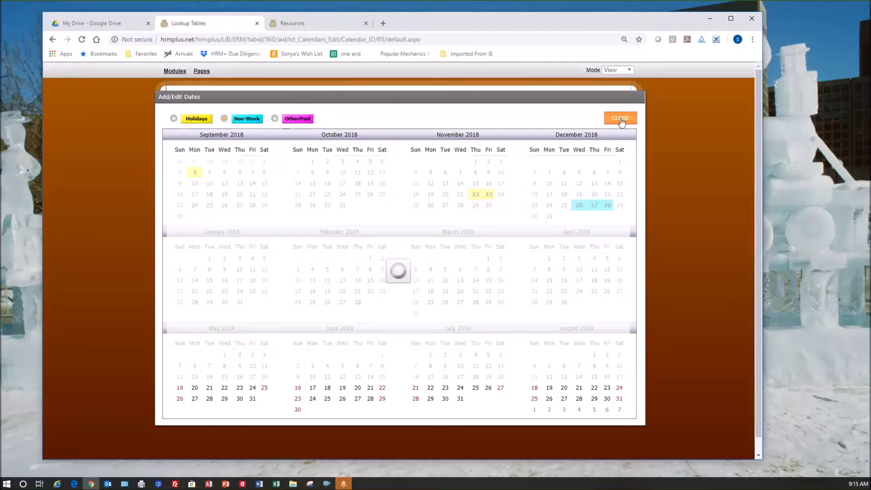
pyautogui.click(620, 119)
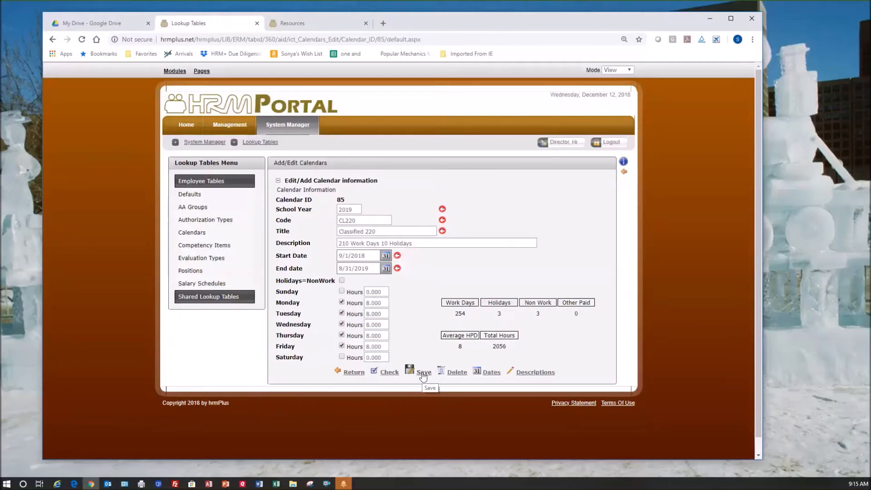
pyautogui.click(389, 373)
pyautogui.click(354, 375)
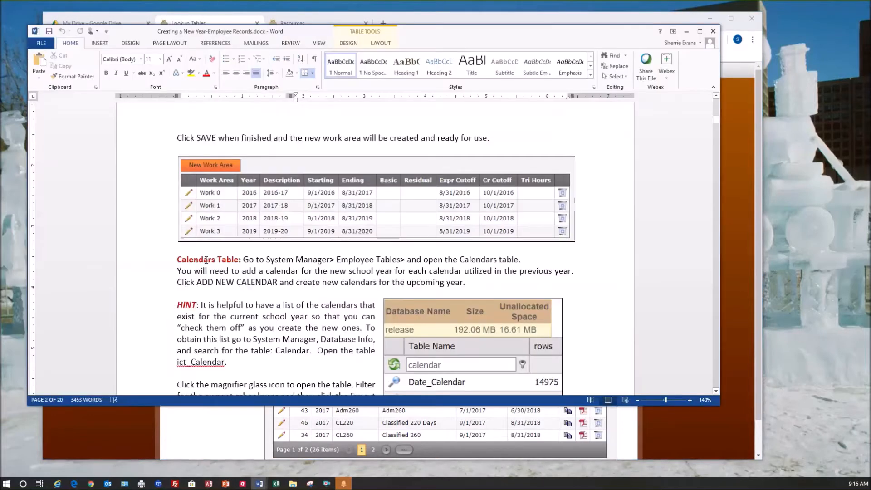
# Read the Calendars Table section of the Word guide through to the notes on the Add/Edit Calendars fields
pyautogui.scroll(-5, 511, 257)
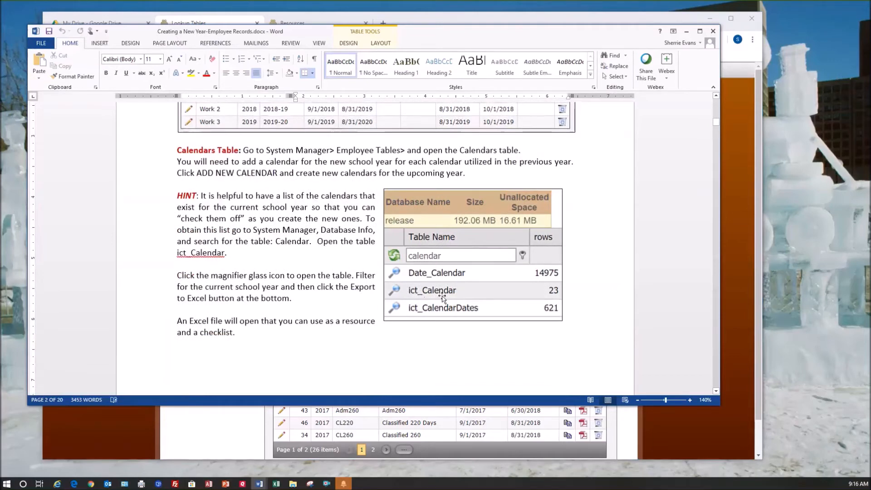
pyautogui.scroll(-1, 286, 255)
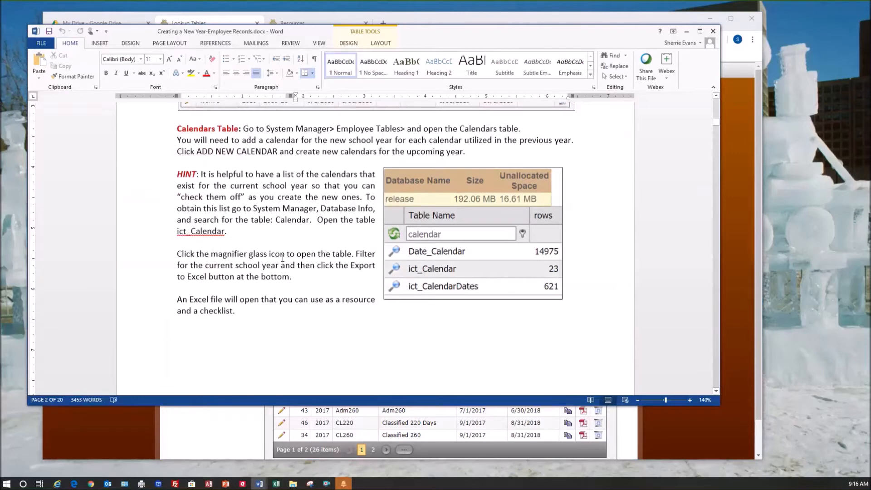
pyautogui.scroll(-5, 280, 263)
pyautogui.scroll(-5, 279, 270)
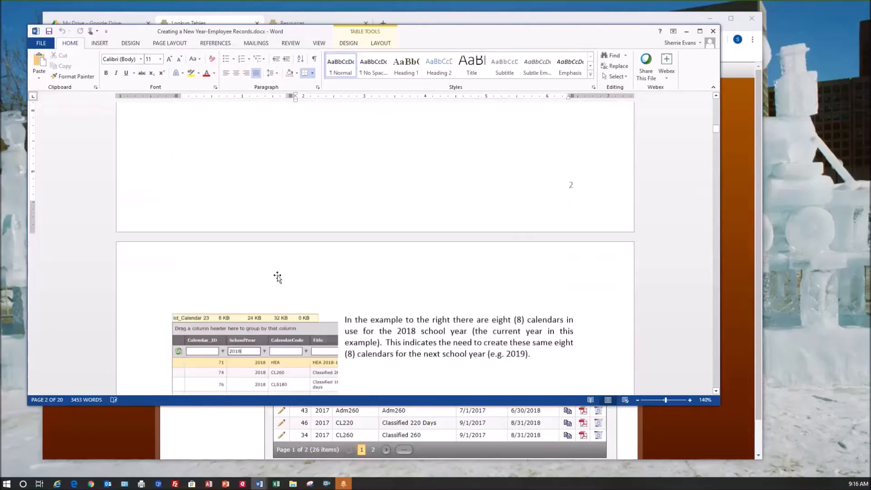
pyautogui.scroll(-5, 277, 277)
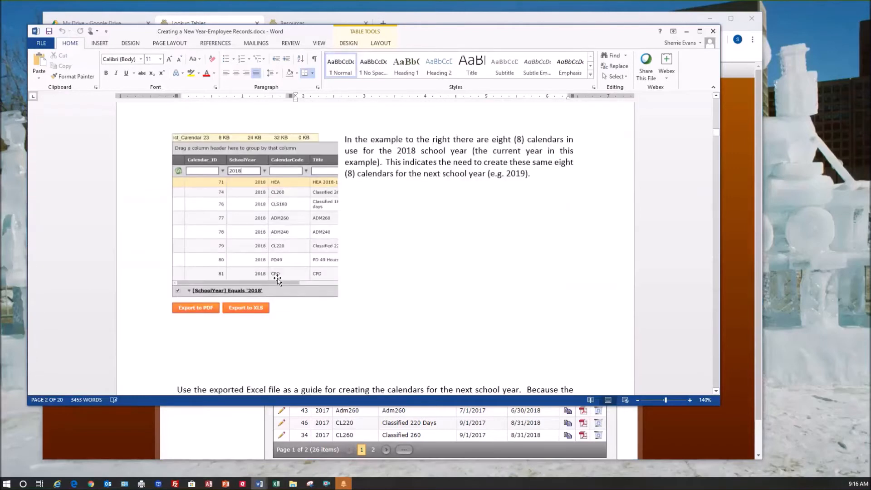
pyautogui.scroll(-6, 320, 290)
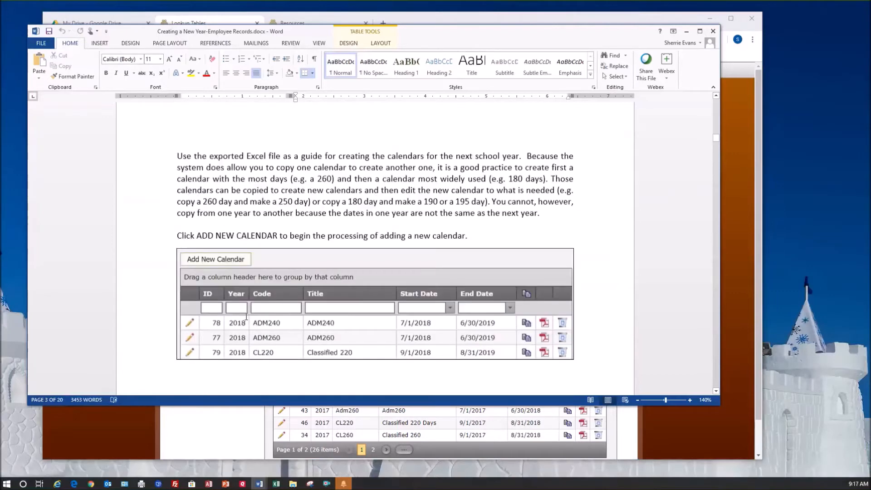
pyautogui.scroll(-3, 246, 316)
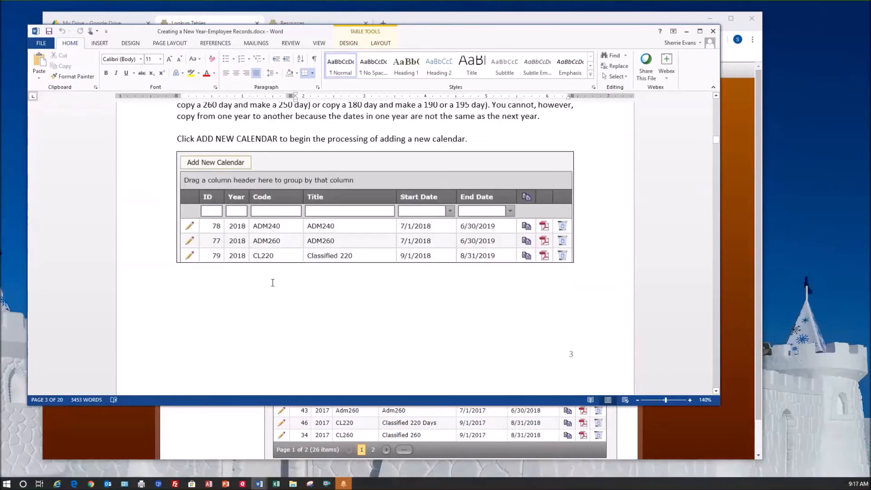
pyautogui.scroll(-6, 272, 283)
pyautogui.scroll(-3, 272, 287)
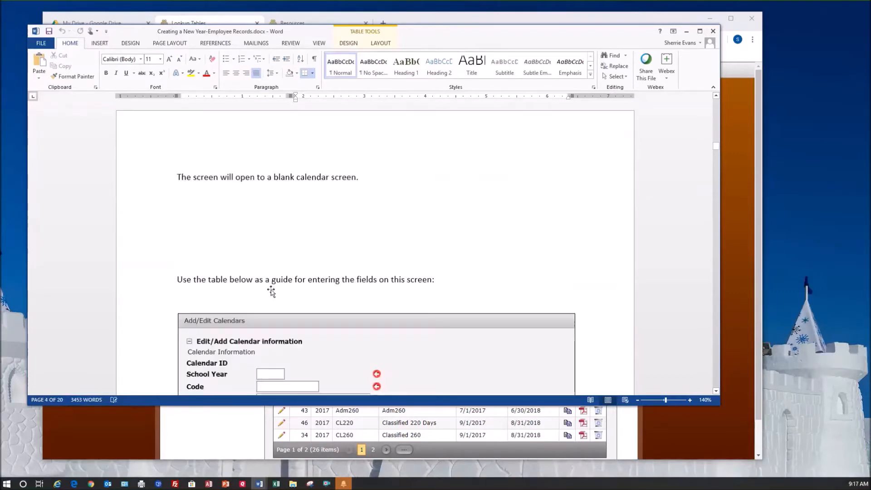
pyautogui.scroll(-6, 272, 286)
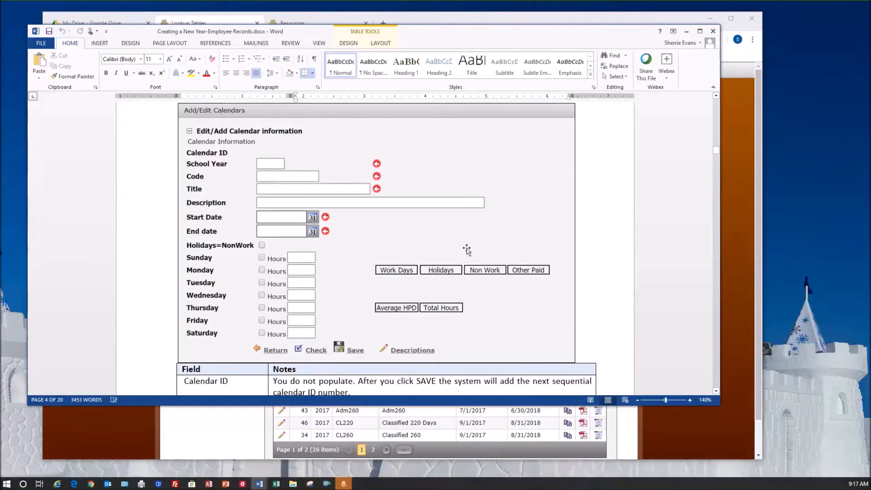
pyautogui.scroll(-5, 377, 247)
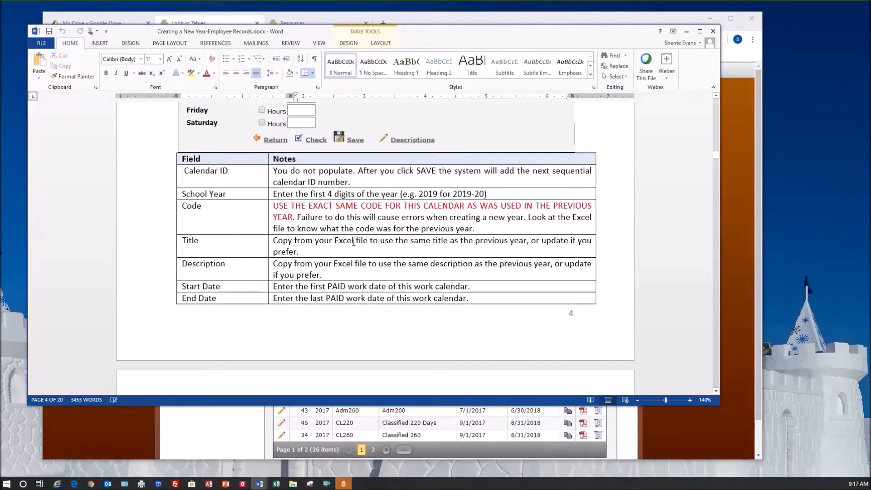
# Read the guide's notes on reusing the previous year's calendar code, the work-day settings and the sample CL260 entry
pyautogui.click(214, 205)
pyautogui.moveTo(282, 206); pyautogui.dragTo(450, 207)
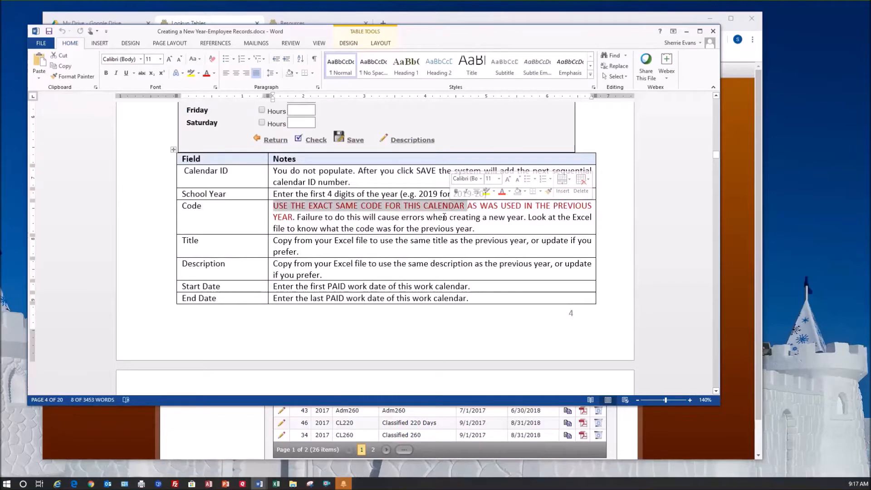
pyautogui.scroll(-6, 440, 220)
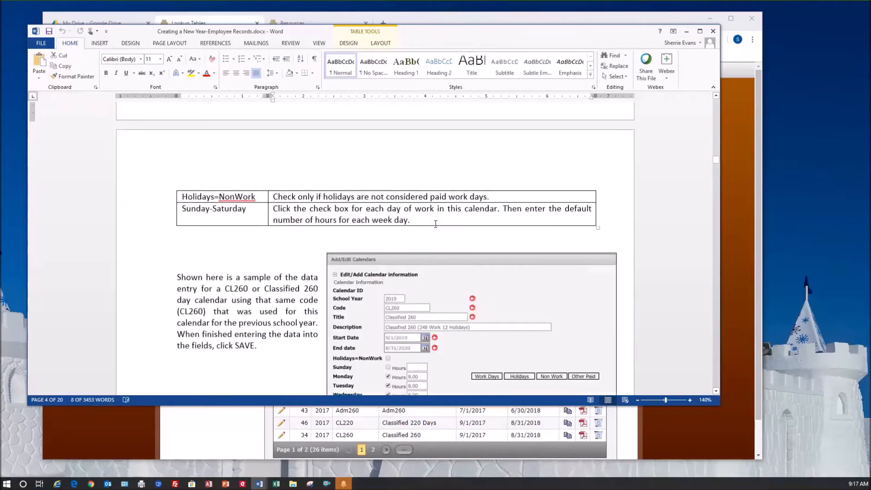
pyautogui.scroll(-3, 436, 224)
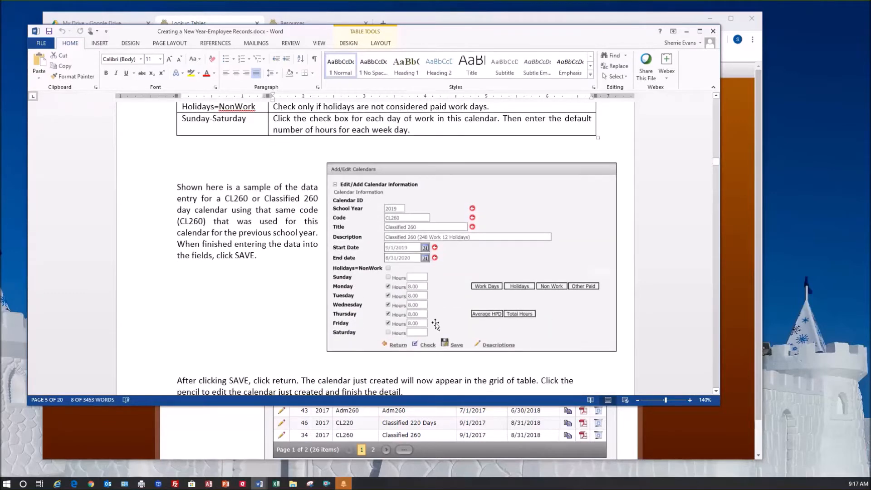
pyautogui.scroll(-6, 433, 324)
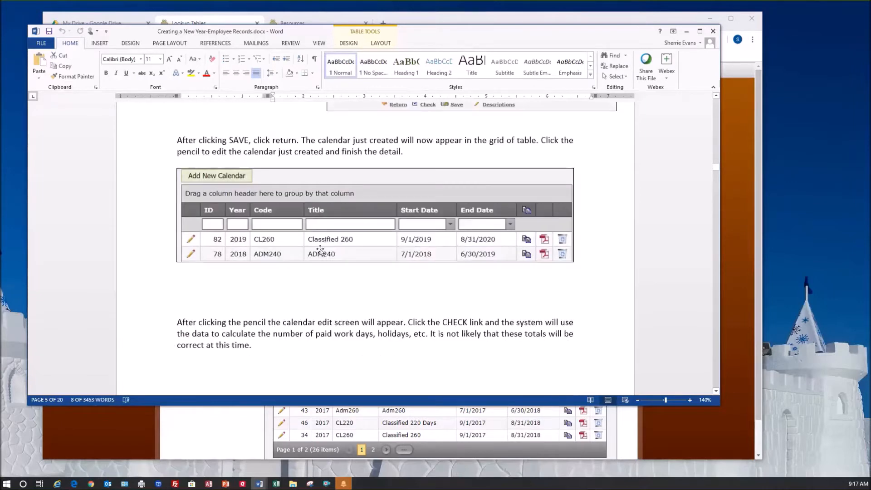
pyautogui.scroll(-2, 314, 269)
# Read the guide's instructions on categorizing calendar dates, the completed 260-day example, and the recalculated totals and Descriptions link
pyautogui.scroll(-9, 314, 269)
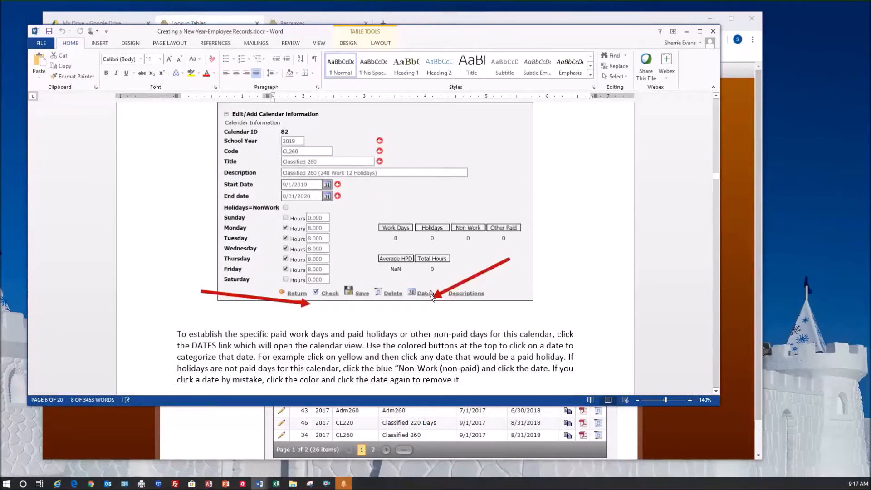
pyautogui.scroll(-3, 410, 320)
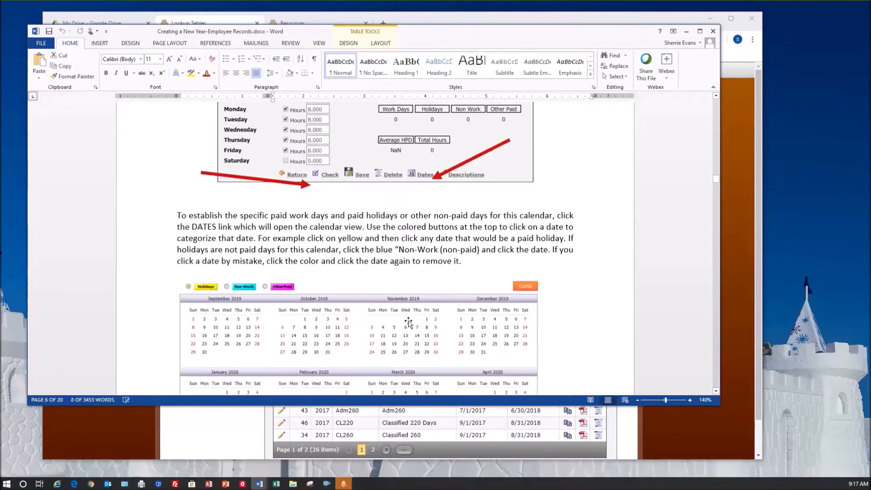
pyautogui.scroll(-5, 409, 322)
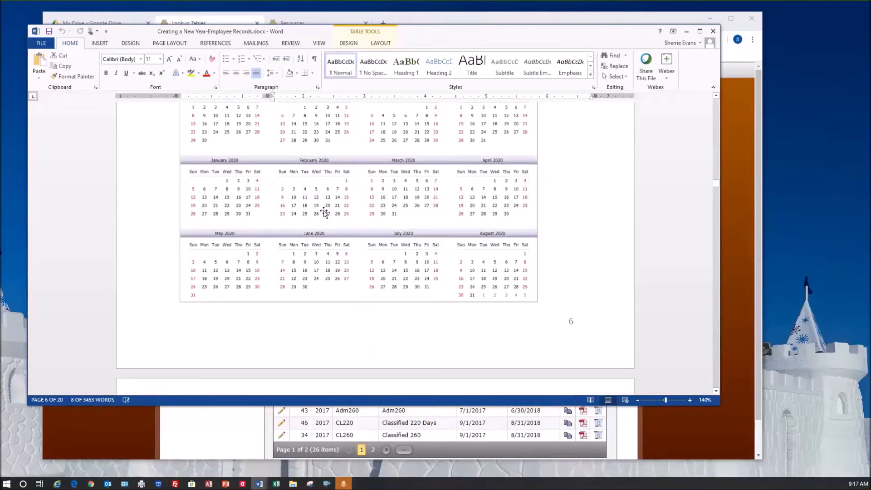
pyautogui.scroll(-3, 324, 212)
pyautogui.scroll(-4, 333, 231)
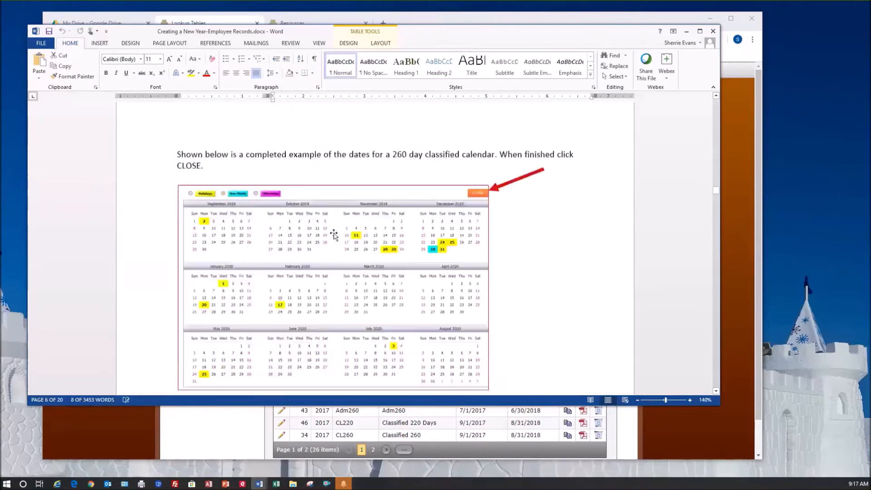
pyautogui.scroll(-1, 335, 237)
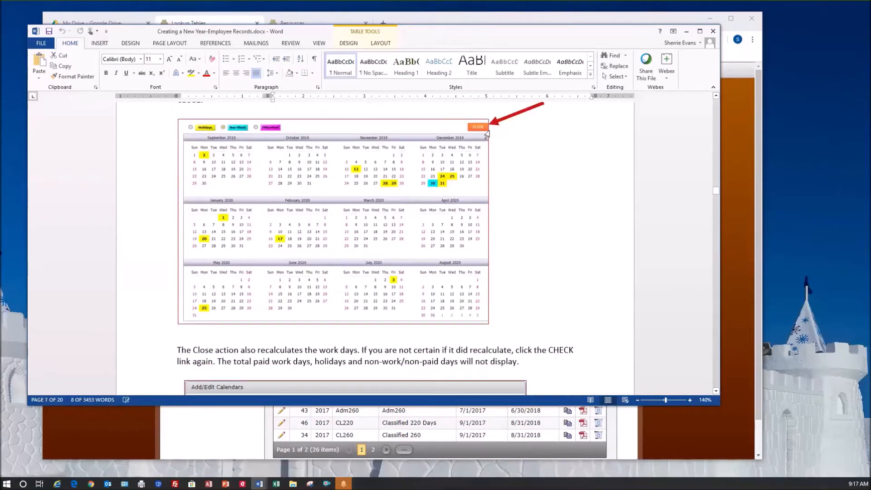
pyautogui.scroll(-1, 450, 212)
pyautogui.scroll(-5, 449, 212)
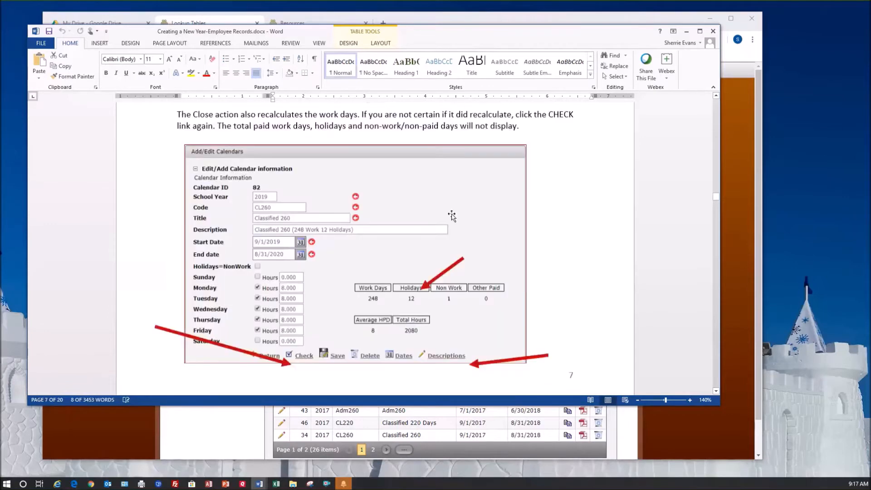
pyautogui.scroll(-2, 452, 215)
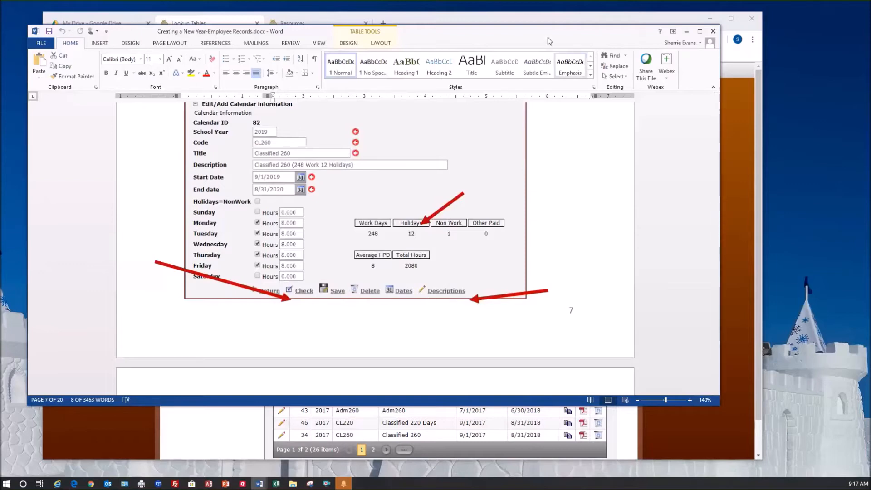
# Open the date descriptions of the 2019 CL220 calendar and save September 3, 2018 with the description Labor Day
pyautogui.click(281, 263)
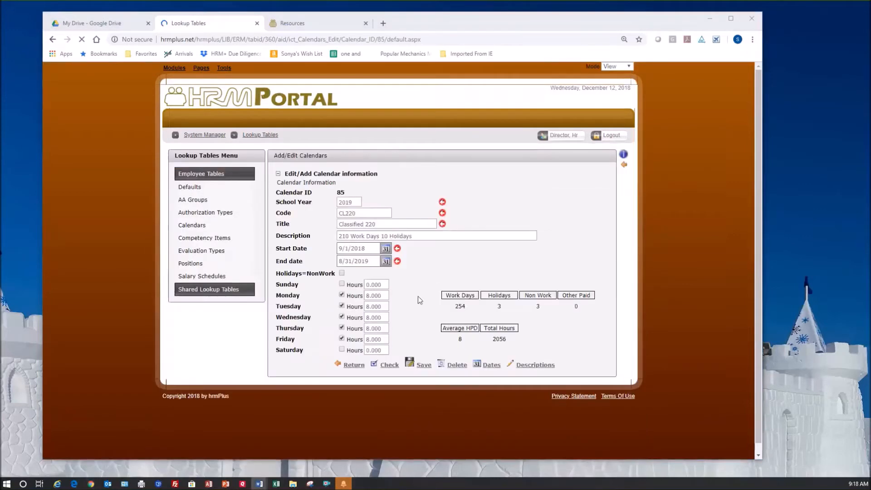
pyautogui.click(547, 372)
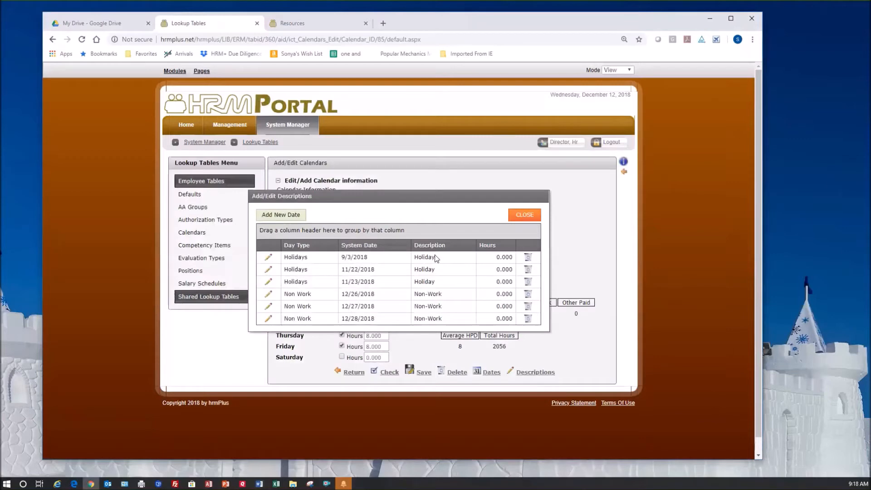
pyautogui.click(268, 257)
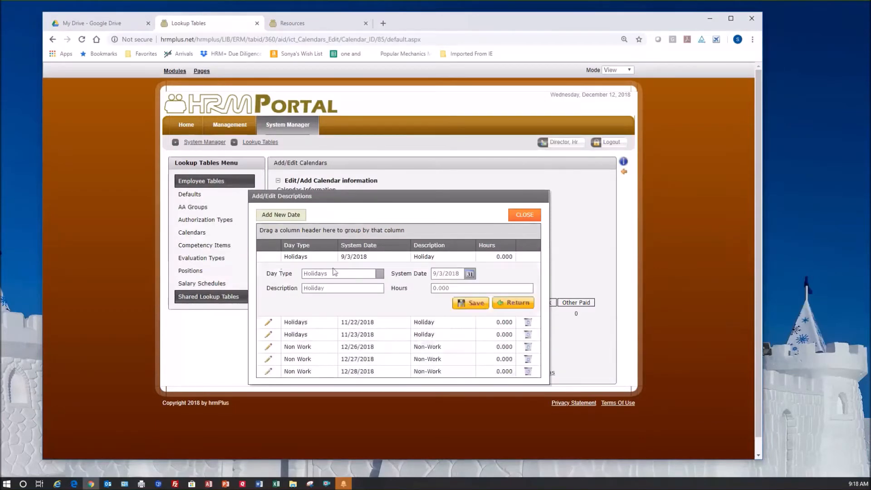
pyautogui.moveTo(332, 287); pyautogui.dragTo(278, 287)
pyautogui.write('Labor ay')
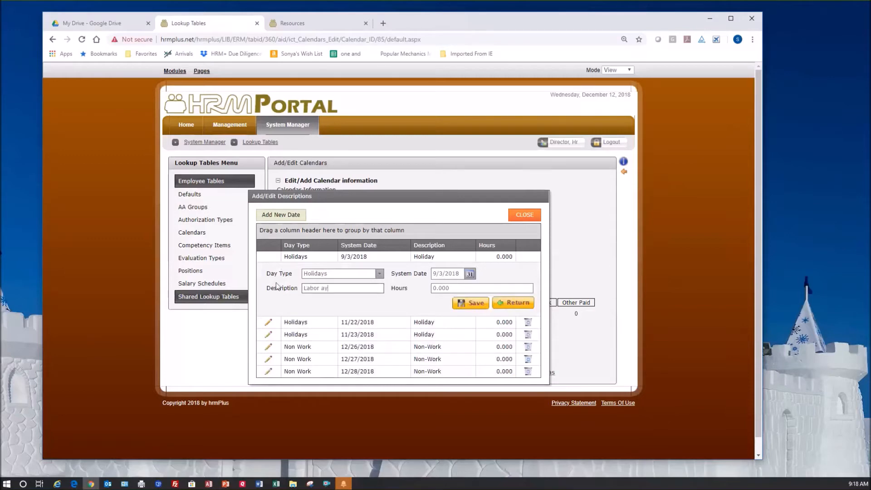
pyautogui.press('BackSpace')
pyautogui.press('BackSpace')
pyautogui.write('Day')
pyautogui.click(475, 303)
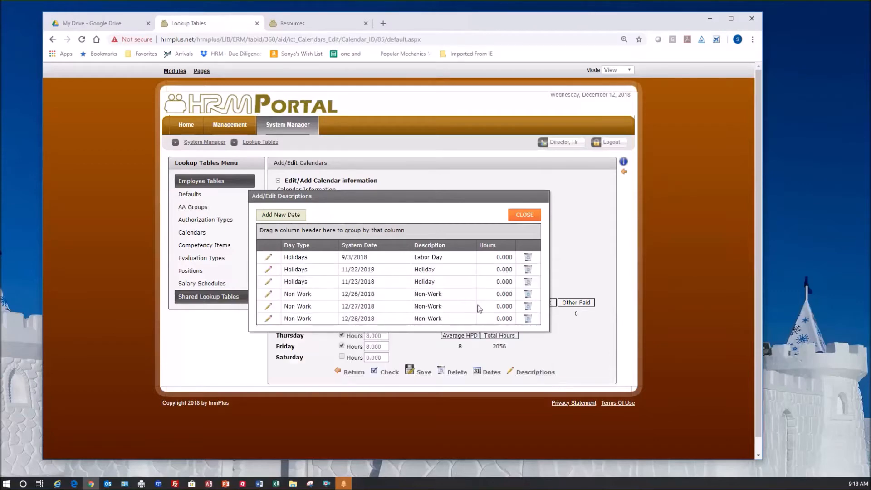
# Save December 26, 2018 with the description Winter Break, close the descriptions and return to the calendar list
pyautogui.click(269, 295)
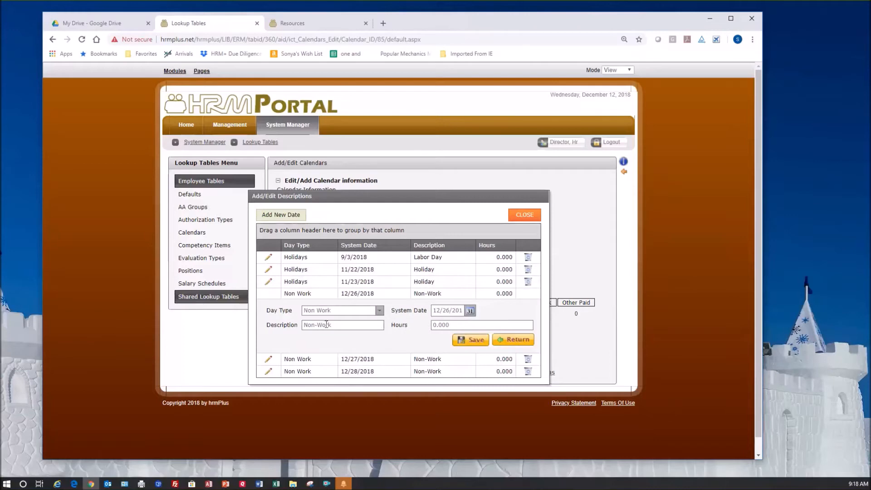
pyautogui.click(284, 325)
pyautogui.write('Winter Break')
pyautogui.click(467, 341)
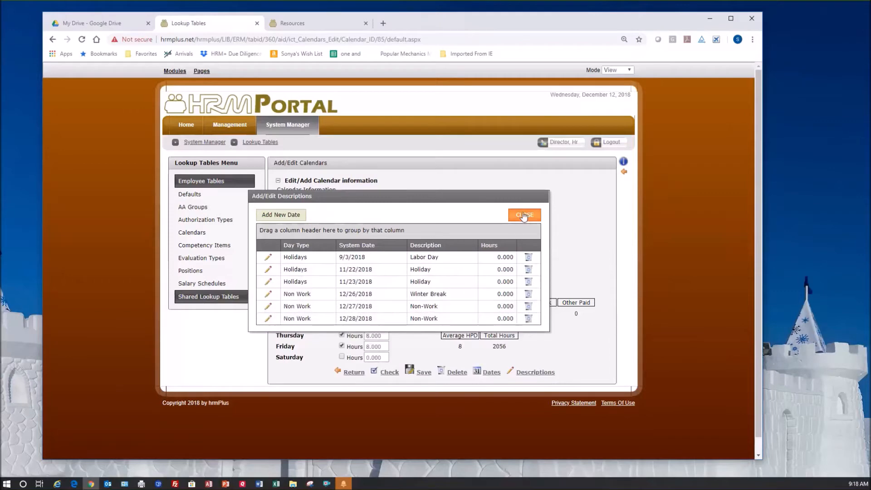
pyautogui.click(524, 215)
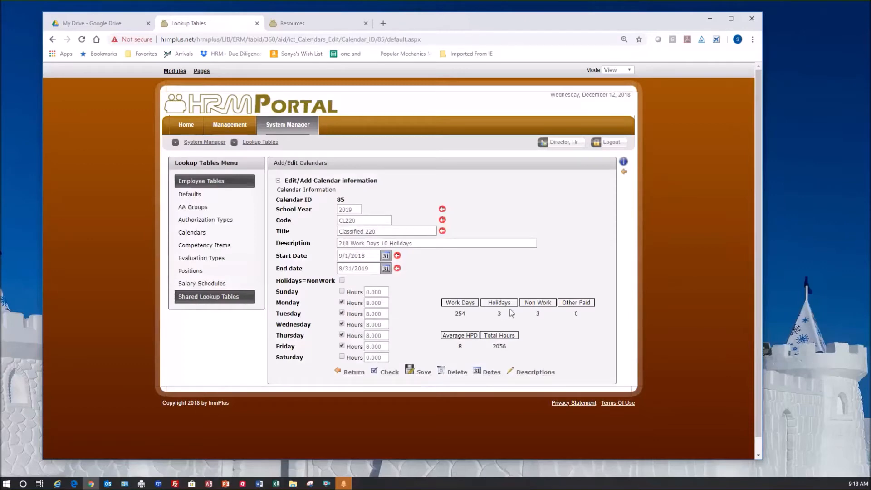
pyautogui.click(355, 373)
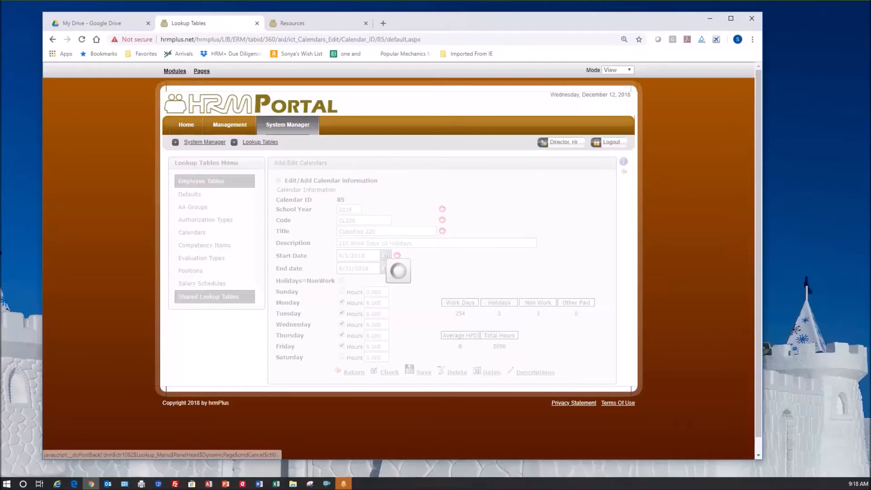
# Open the PDF report of the 2019 CL260 calendar, look through its months and listed holidays, and close it
pyautogui.hotkey('alt', 'Tab')
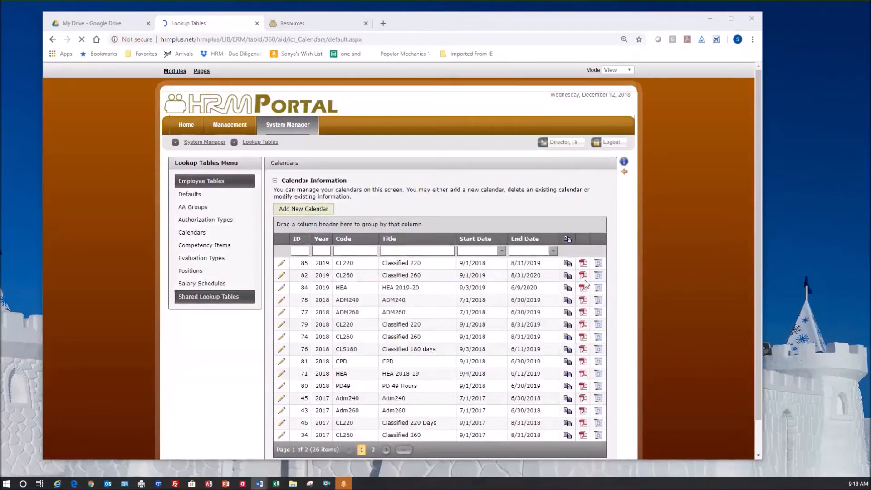
pyautogui.click(584, 278)
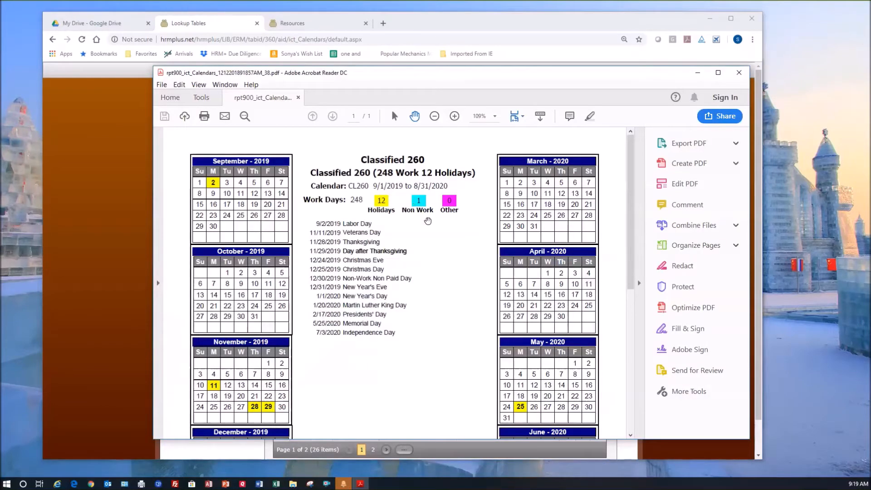
pyautogui.scroll(-2, 427, 230)
pyautogui.scroll(-10, 427, 231)
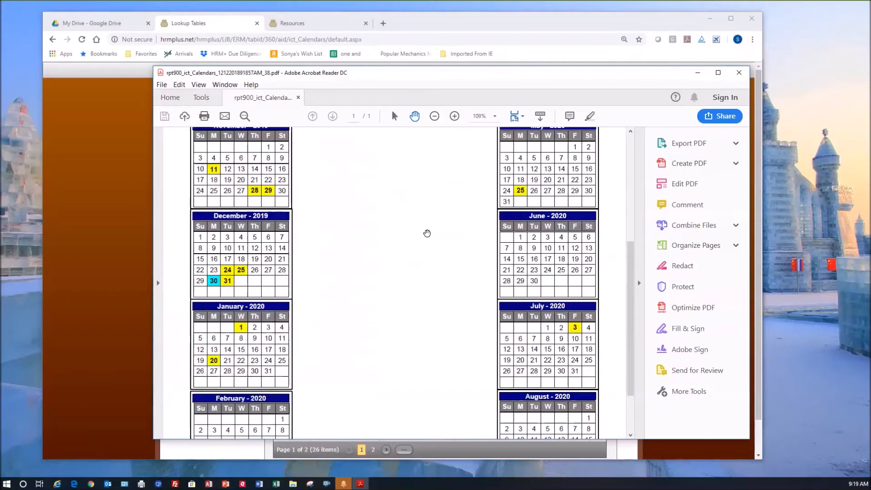
pyautogui.scroll(10, 426, 236)
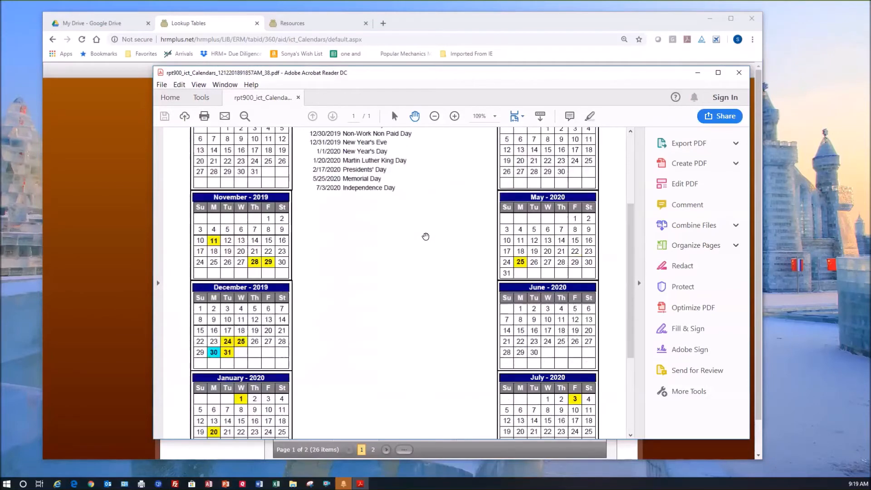
pyautogui.click(739, 72)
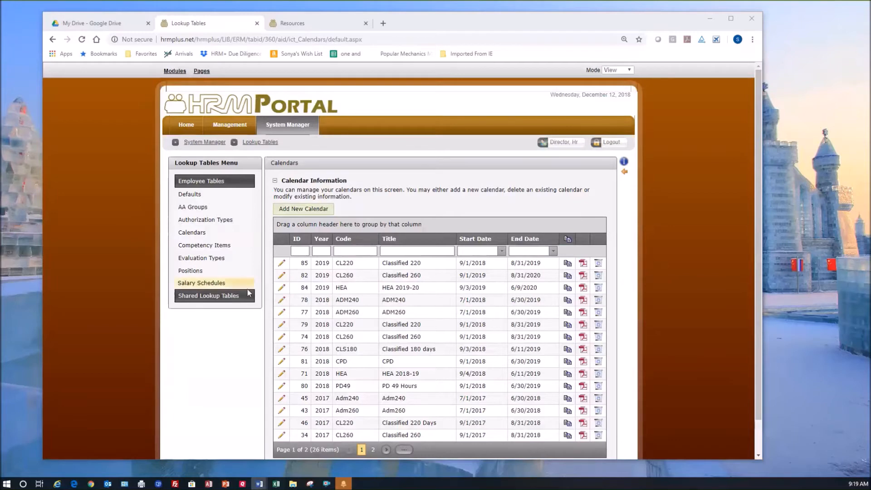
# Open the Salary Schedules table, filter it by year 2018 and by 2019, and clear the filter
pyautogui.click(210, 284)
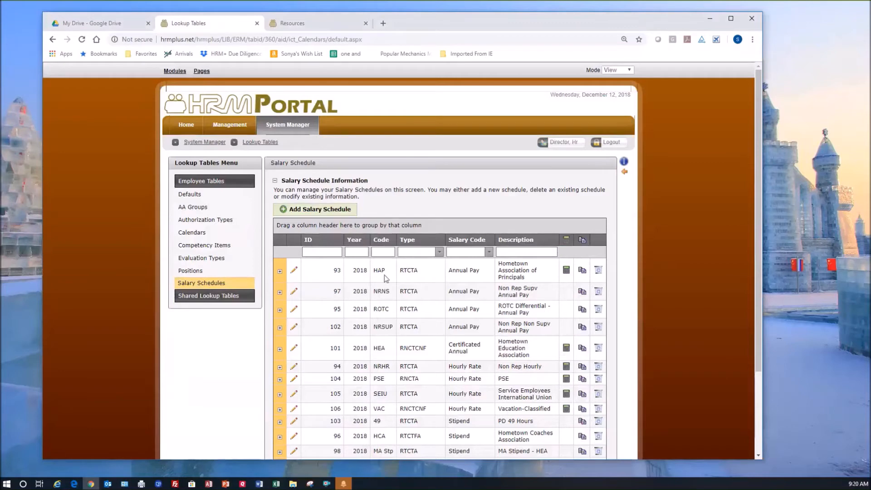
pyautogui.scroll(-2, 385, 276)
pyautogui.click(362, 160)
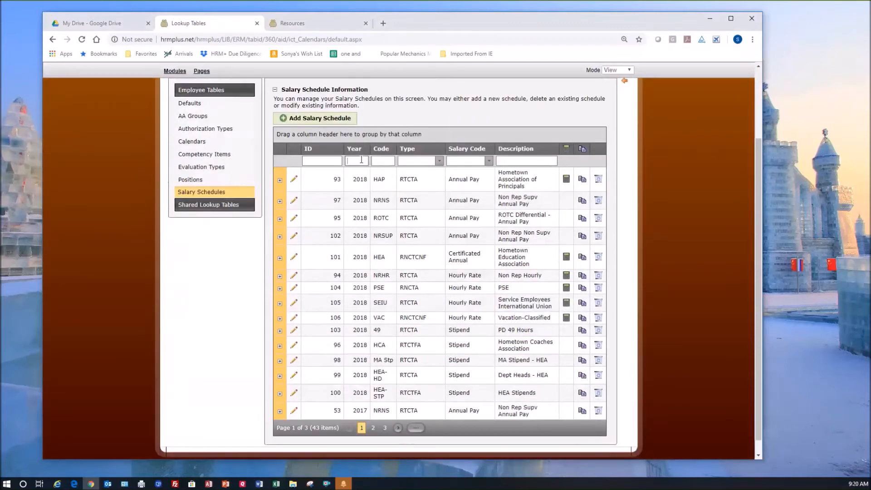
pyautogui.write('2018')
pyautogui.press('Return')
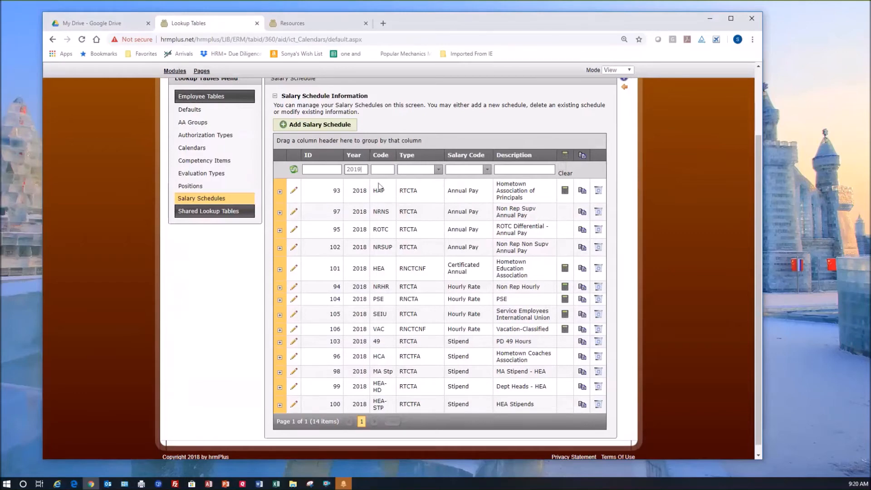
pyautogui.press('Return')
pyautogui.click(296, 255)
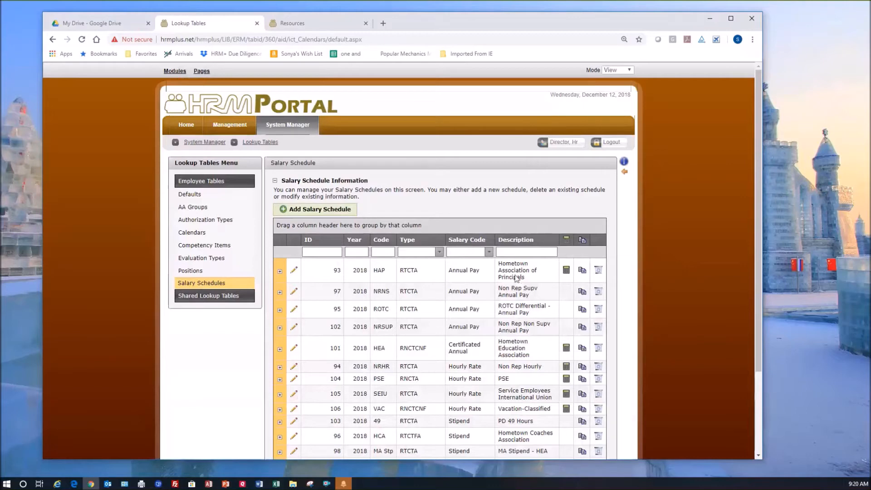
# Copy the 2018 HAP, NRNS, ROTC, NRSUP, HEA and NRHR salary schedules, making two copies of HAP
pyautogui.click(585, 272)
pyautogui.scroll(-3, 481, 322)
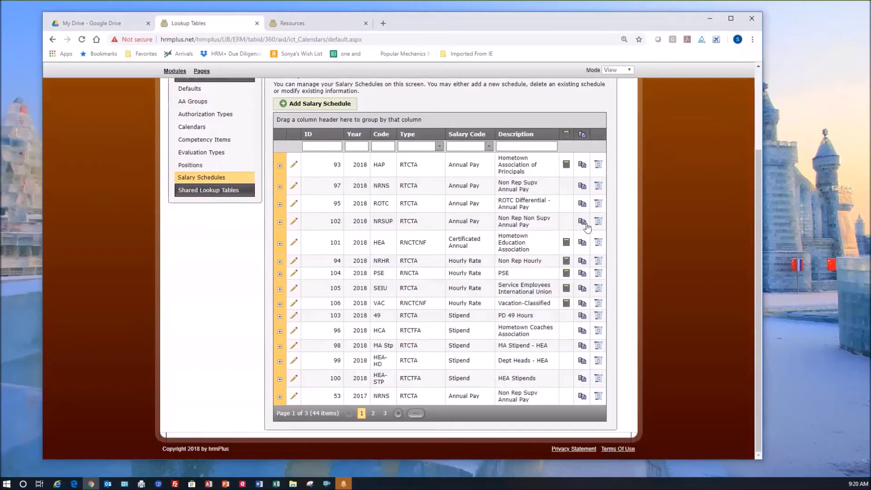
pyautogui.click(586, 247)
pyautogui.click(585, 249)
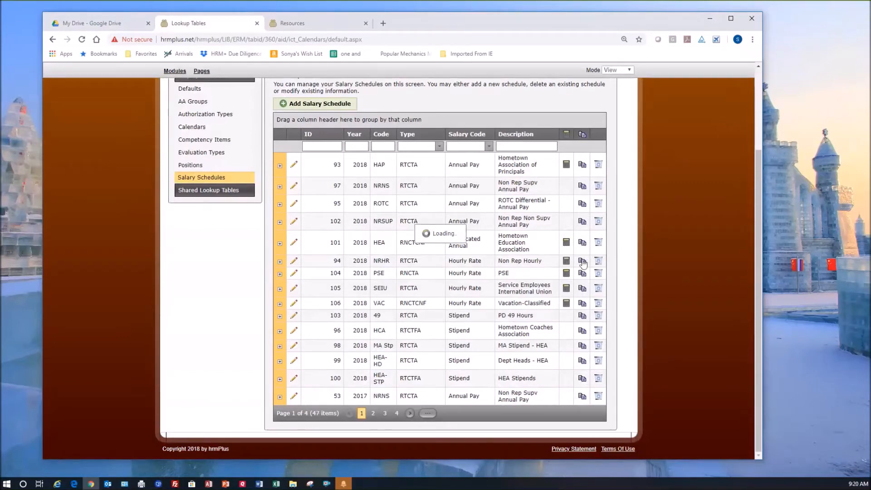
pyautogui.click(583, 262)
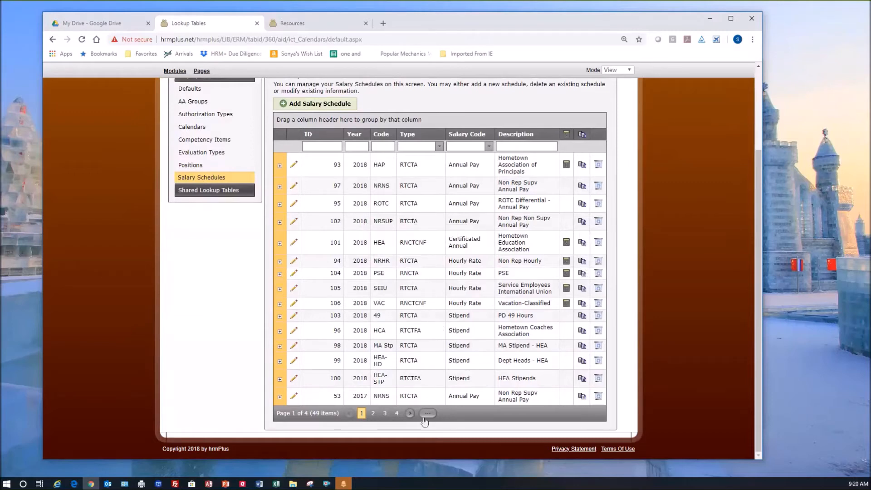
# Sort the salary schedules by year and set the year of the first copied HAP schedule to 2019
pyautogui.click(355, 135)
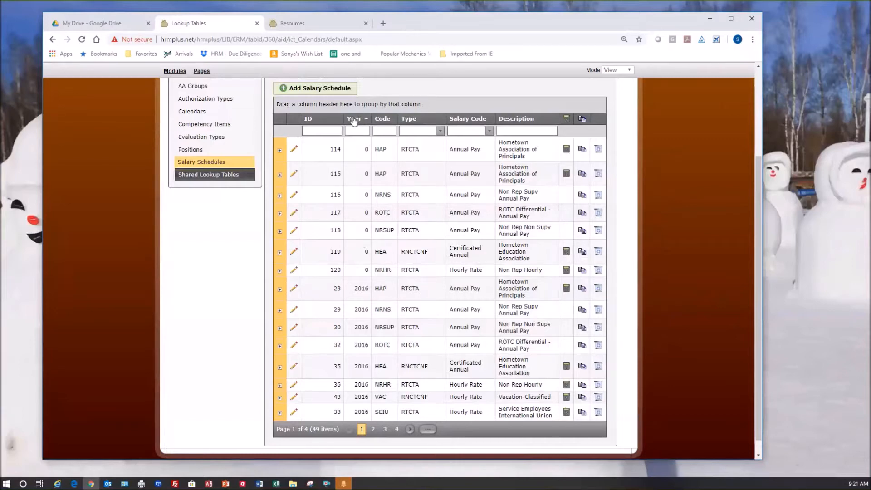
pyautogui.click(294, 150)
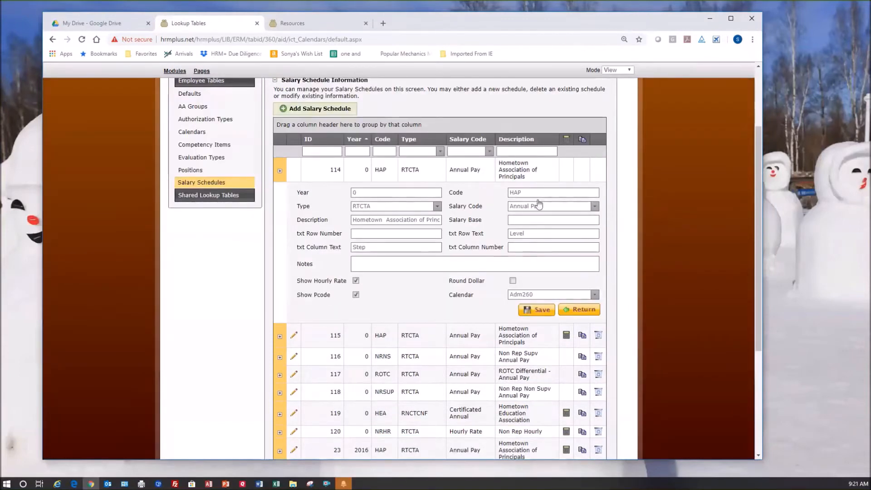
pyautogui.doubleClick(356, 192)
pyautogui.write('2019')
pyautogui.click(395, 194)
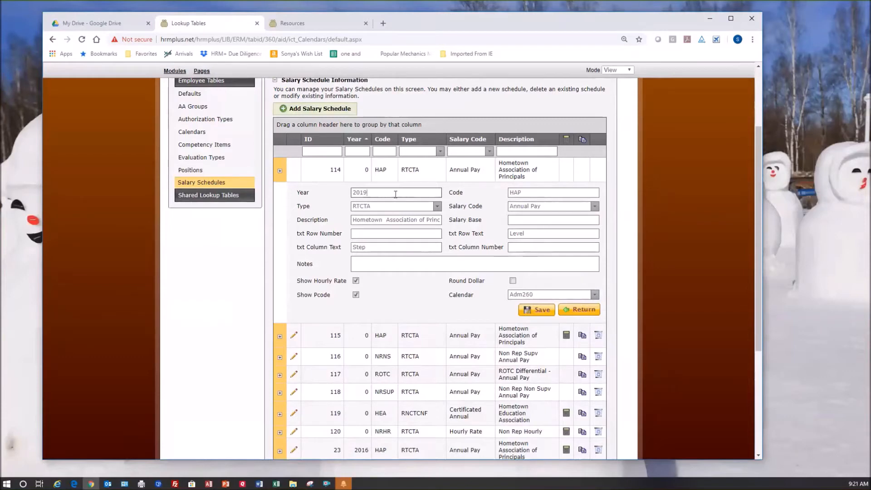
# Add the note "No change as of 12/12 - set up for budget" to the HAP schedule and save it
pyautogui.click(369, 264)
pyautogui.write('No change as of 12/')
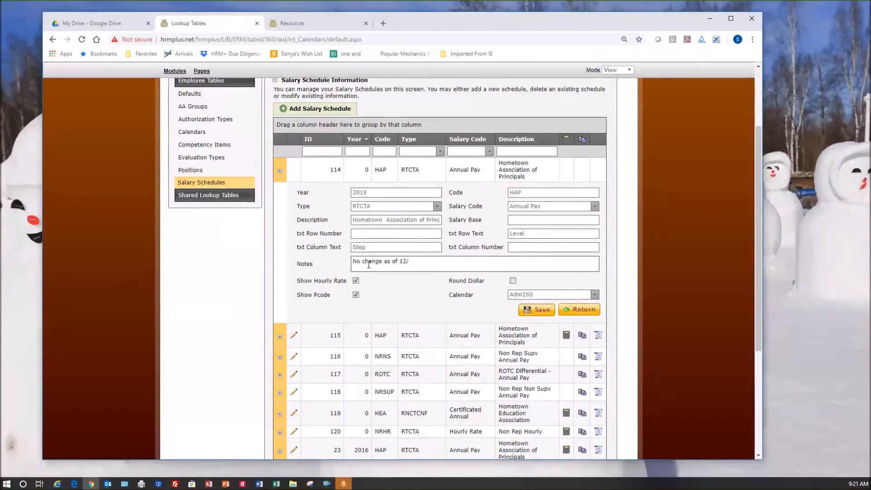
pyautogui.write('12 - set up for budget')
pyautogui.click(549, 309)
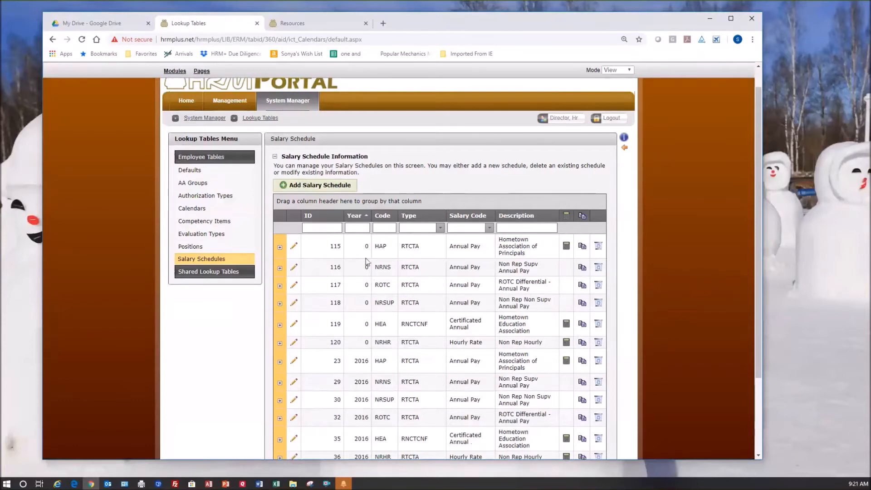
# Set the year of the second HAP copy and of the NRNS copy to 2019, saving each schedule
pyautogui.doubleClick(412, 252)
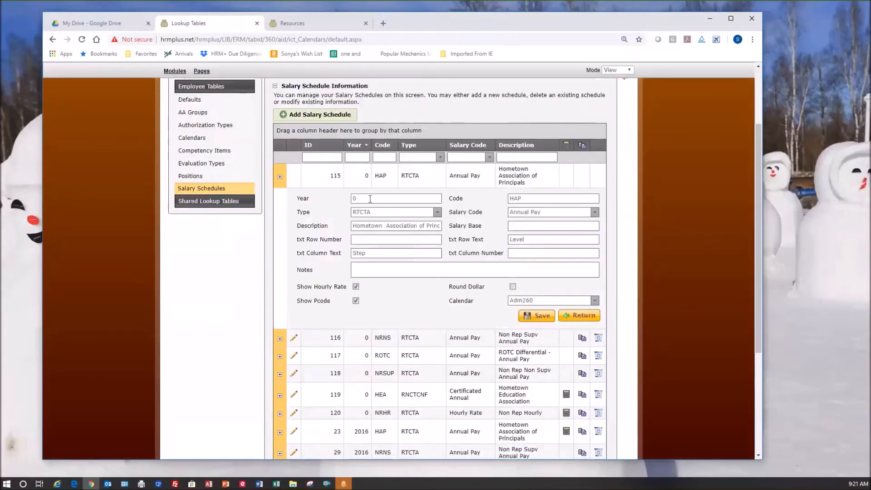
pyautogui.write('2019')
pyautogui.click(537, 317)
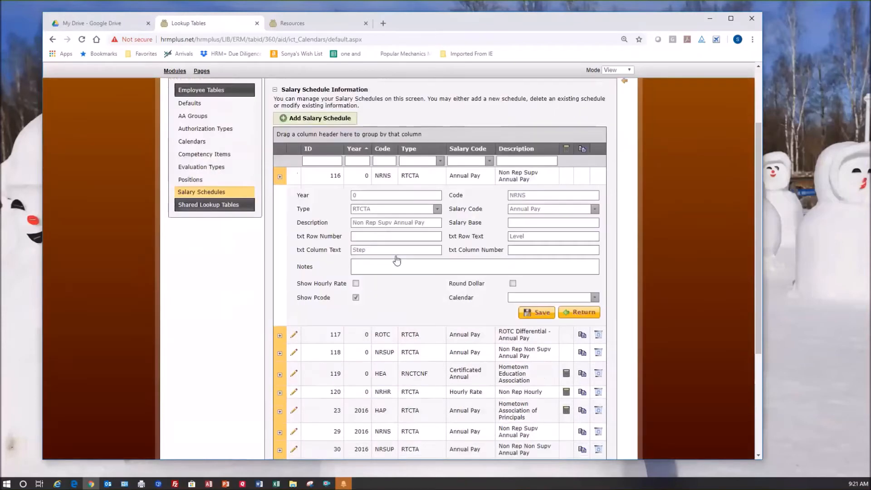
pyautogui.moveTo(373, 196); pyautogui.dragTo(320, 195)
pyautogui.write('2019')
pyautogui.click(545, 315)
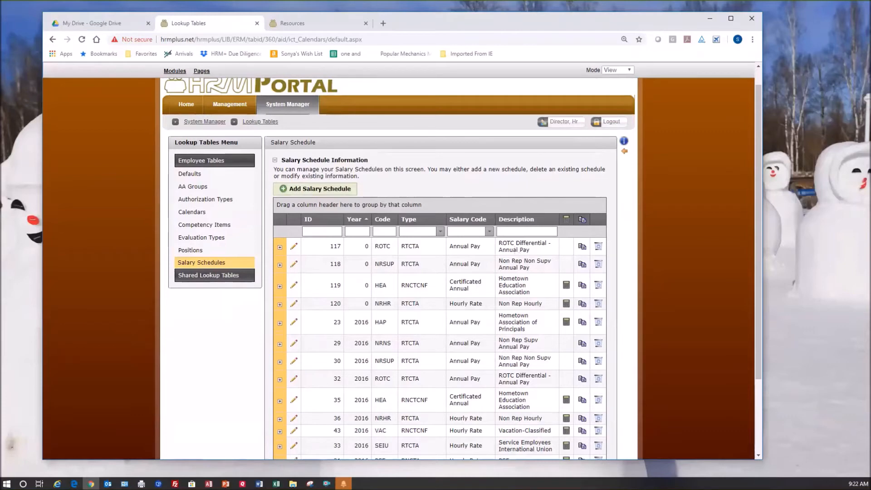
# Switch to the Word guide and read the salary schedule instructions, from copying and editing the year through to the schedule types
pyautogui.hotkey('alt', 'Tab')
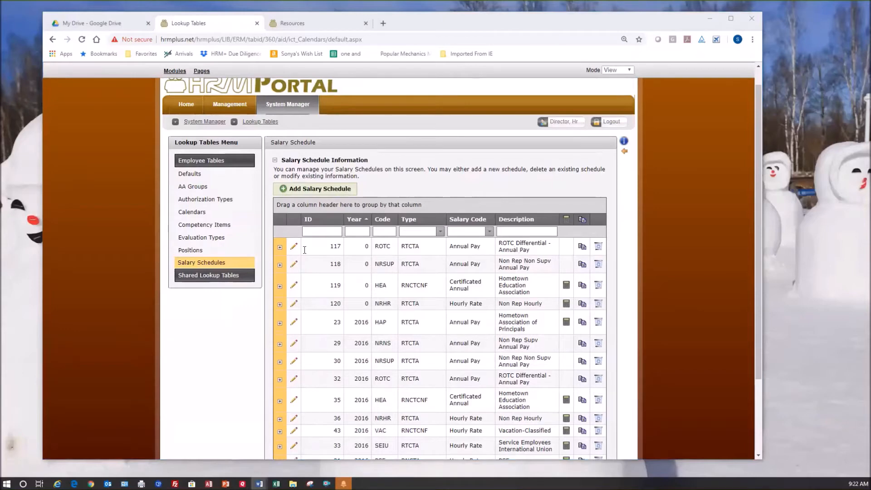
pyautogui.hotkey('alt', 'Tab')
pyautogui.scroll(-5, 426, 292)
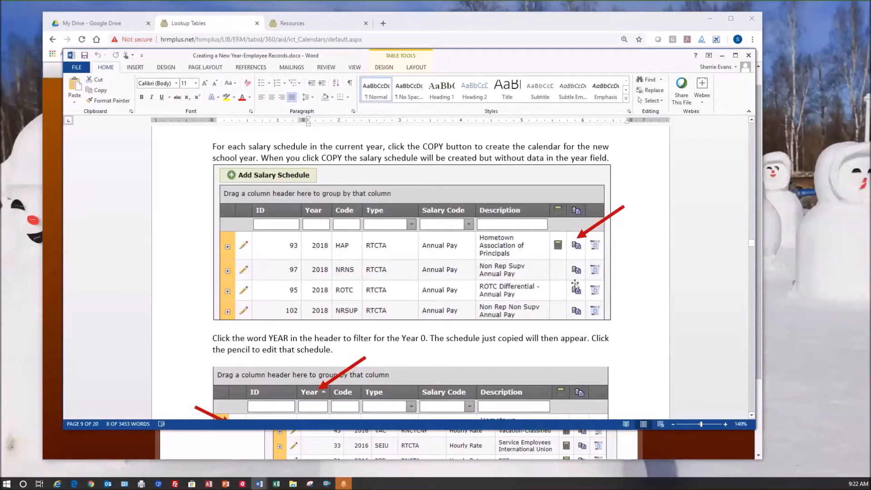
pyautogui.scroll(-3, 449, 317)
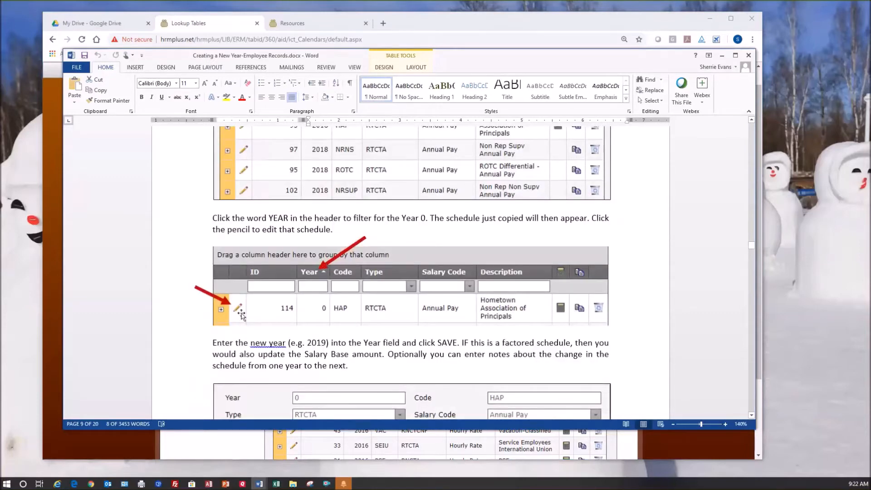
pyautogui.scroll(-5, 254, 318)
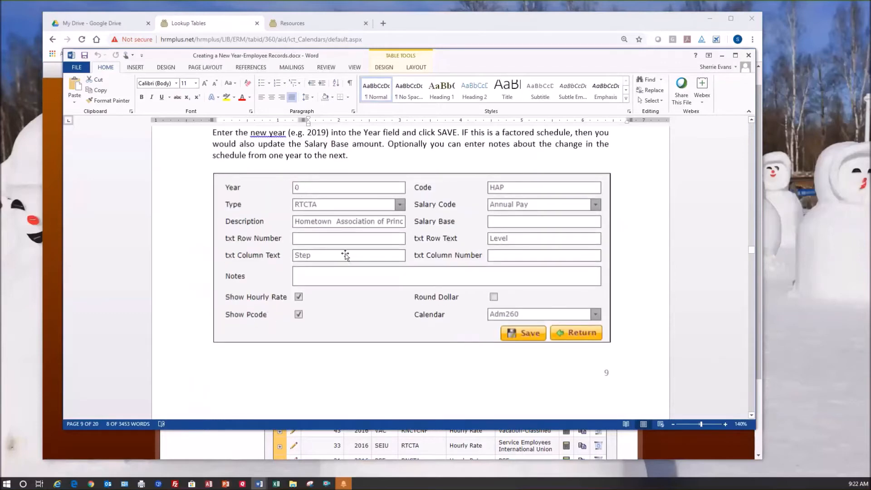
pyautogui.scroll(-6, 345, 255)
pyautogui.scroll(-3, 341, 267)
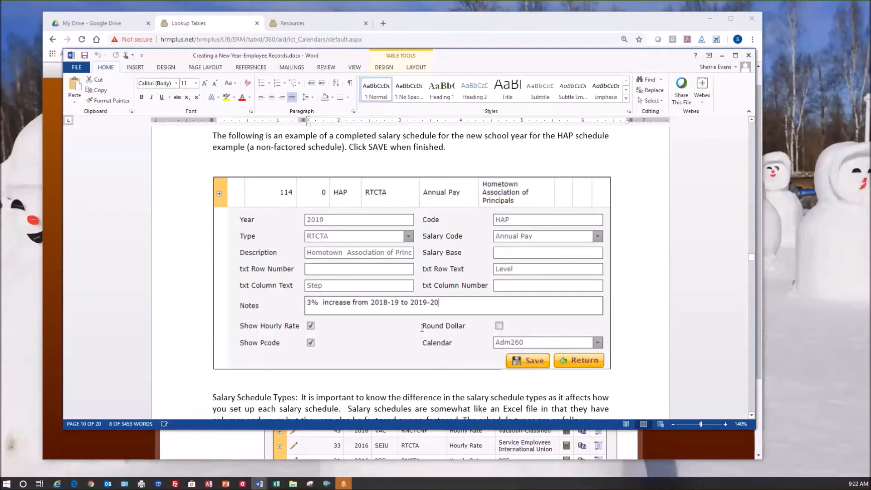
pyautogui.scroll(-10, 422, 327)
pyautogui.scroll(1, 422, 327)
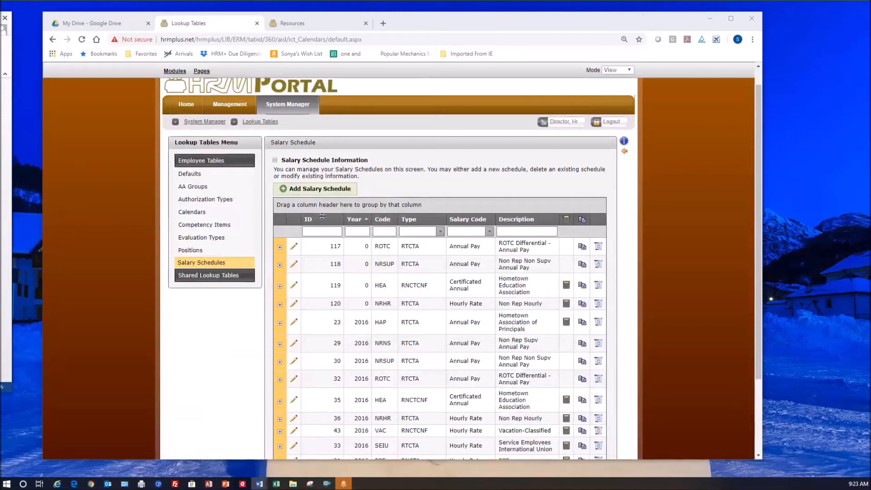
# Review the RTCTA schedule type in the Word guide and illustrate rows and columns in Excel with row 2 and column B
pyautogui.hotkey('alt', 'Tab')
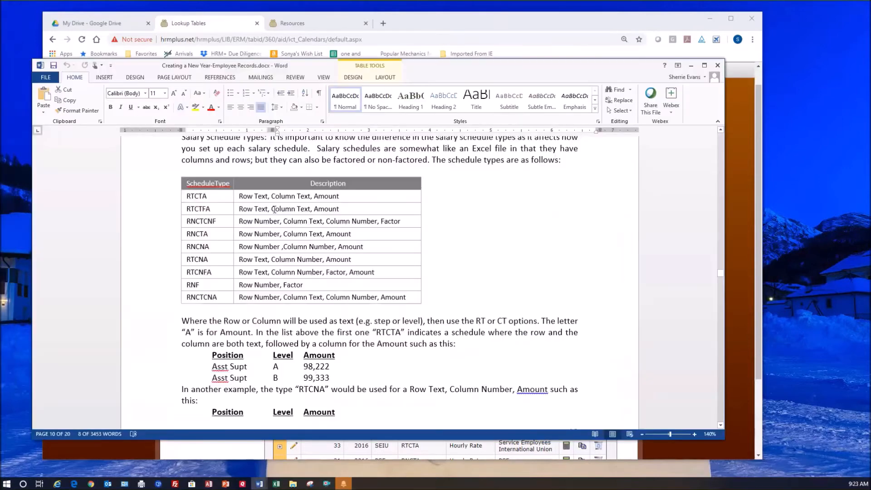
pyautogui.click(213, 198)
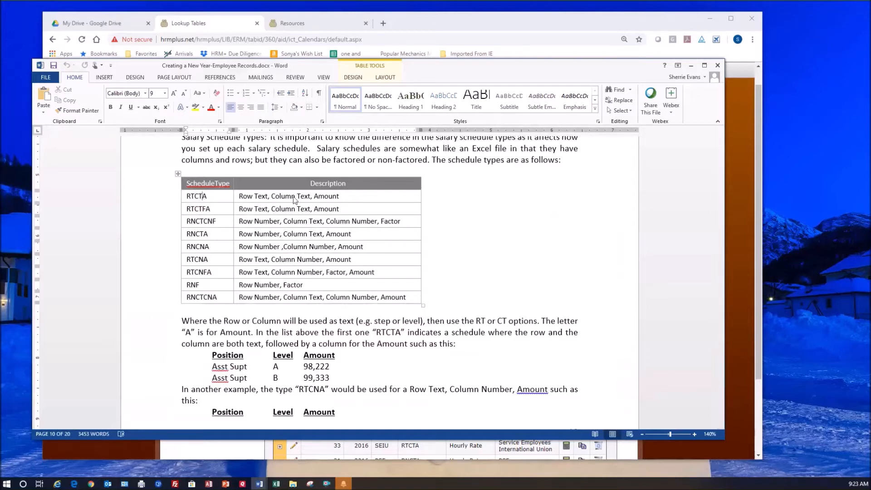
pyautogui.hotkey('alt', 'Tab')
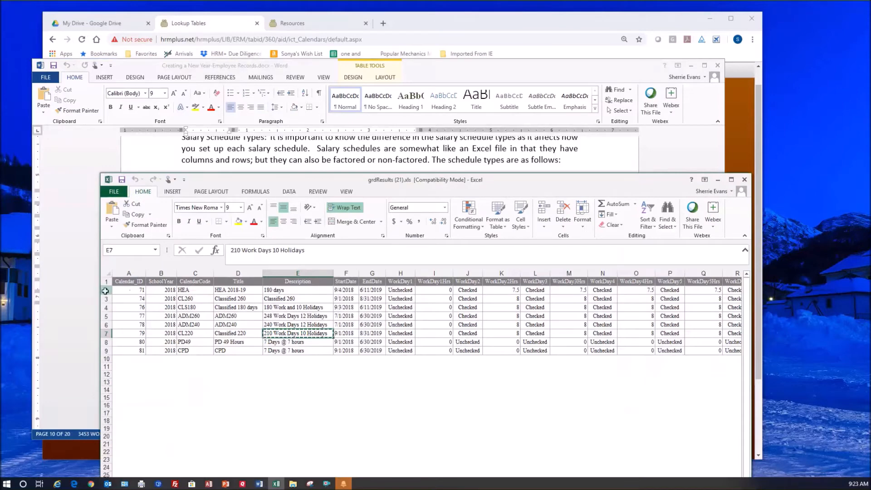
pyautogui.click(106, 291)
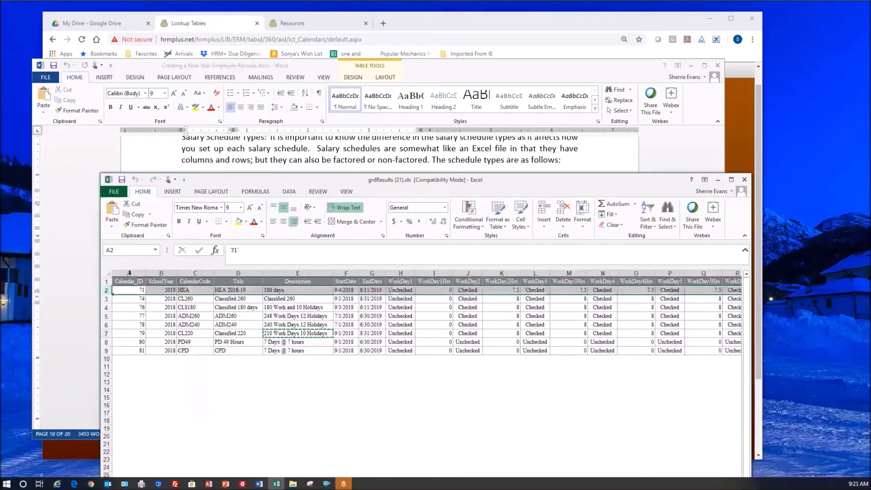
pyautogui.click(160, 273)
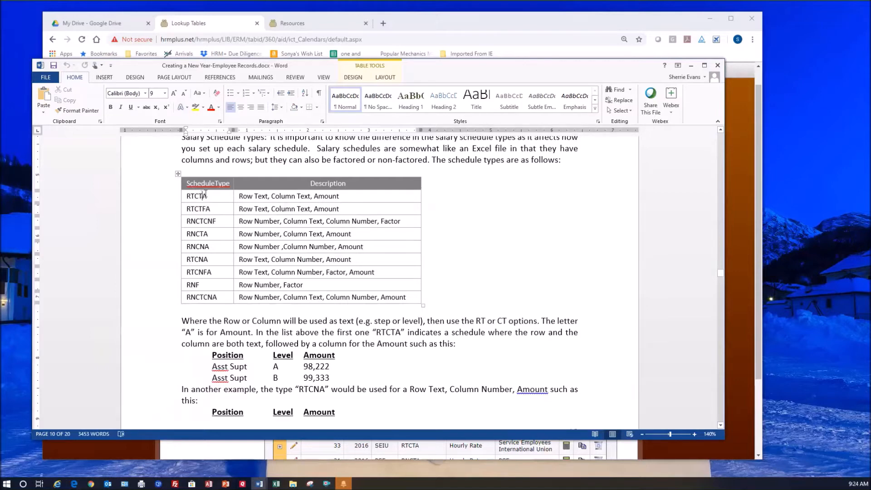
# Examine the schedule type codes in the Word table, comparing RTCTA with RNCNA, RTCTFA, RNCTCNF and RNCTA
pyautogui.click(285, 196)
pyautogui.moveTo(200, 196); pyautogui.dragTo(203, 195)
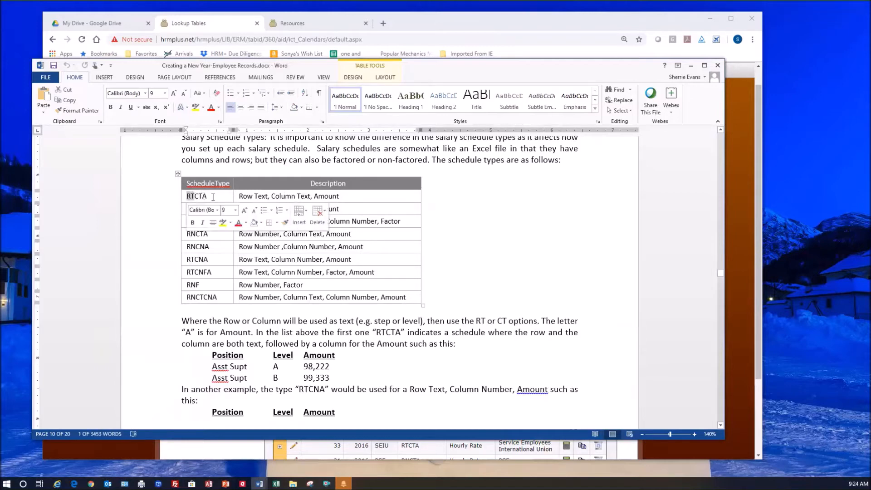
pyautogui.moveTo(211, 196); pyautogui.dragTo(182, 196)
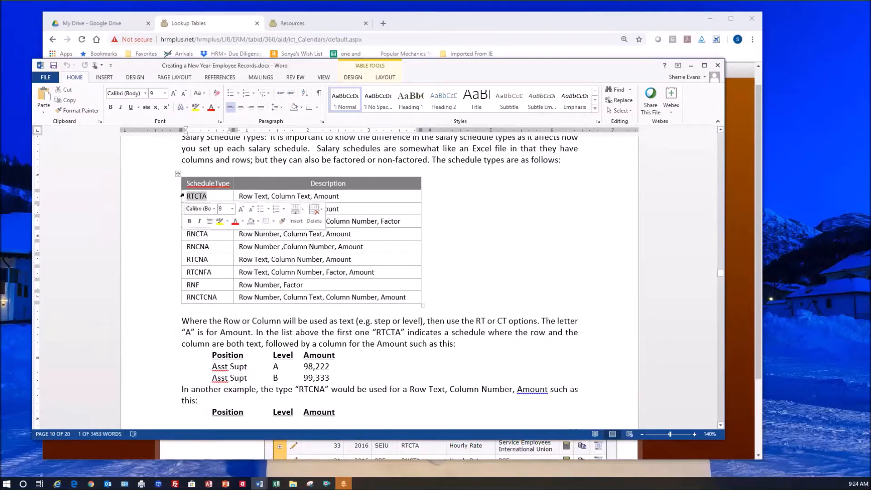
pyautogui.click(199, 246)
pyautogui.moveTo(187, 247); pyautogui.dragTo(204, 245)
pyautogui.moveTo(198, 196); pyautogui.dragTo(204, 195)
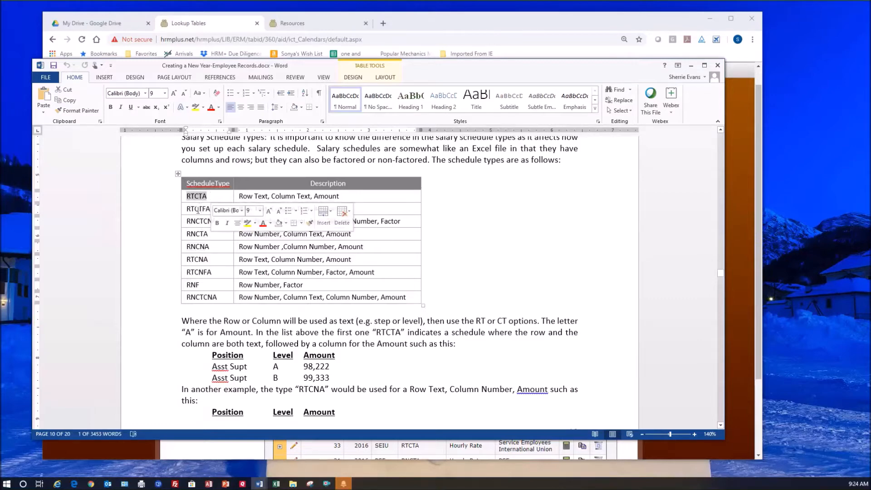
pyautogui.click(198, 209)
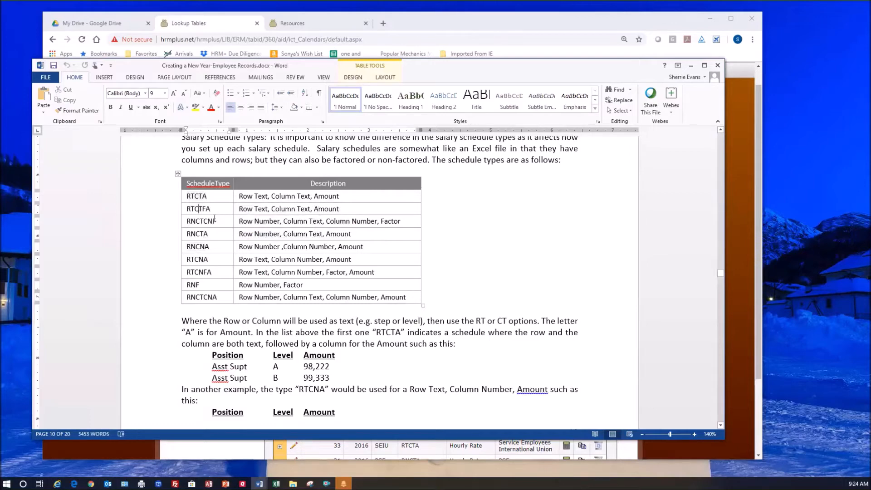
pyautogui.moveTo(213, 219); pyautogui.dragTo(223, 220)
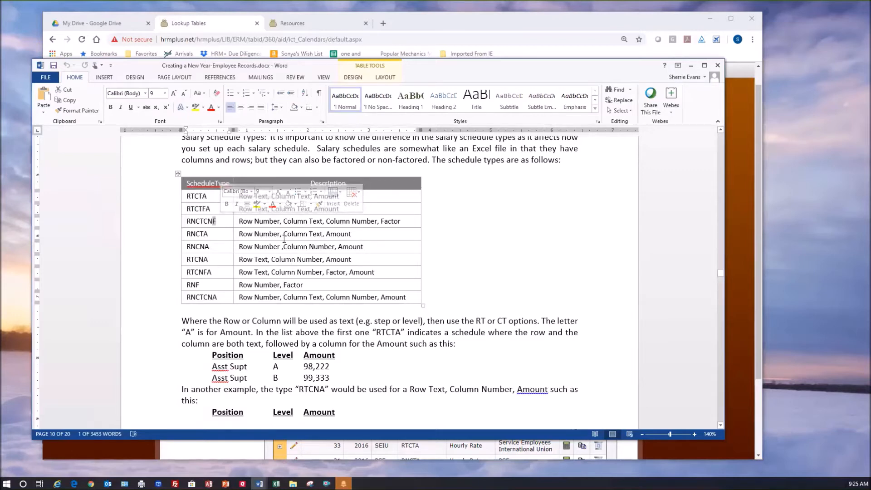
pyautogui.click(218, 235)
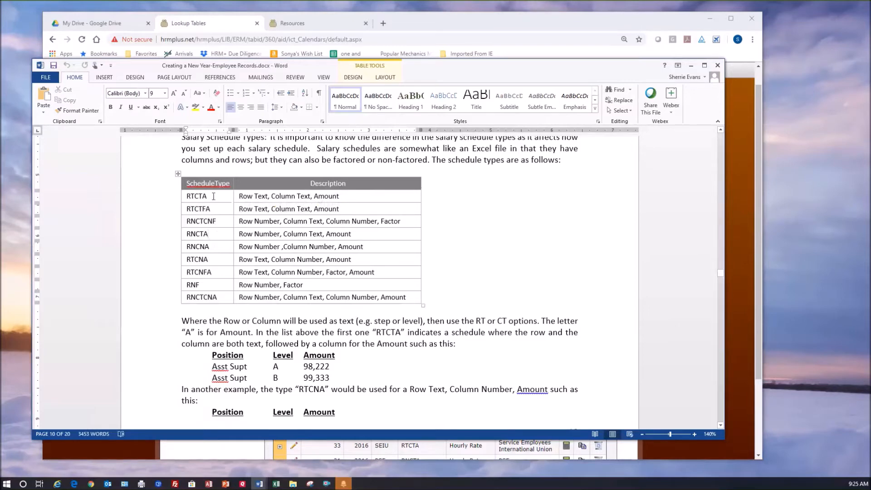
pyautogui.moveTo(193, 198); pyautogui.dragTo(210, 196)
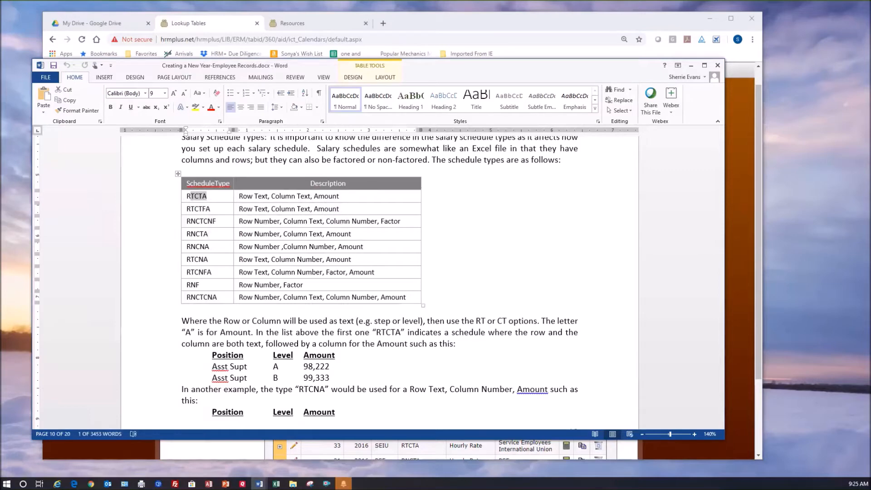
# Switch to Excel and enter 1000, 1055, 1085 and 2022 in cells A1 to A4 of Sheet1
pyautogui.hotkey('alt', 'Tab')
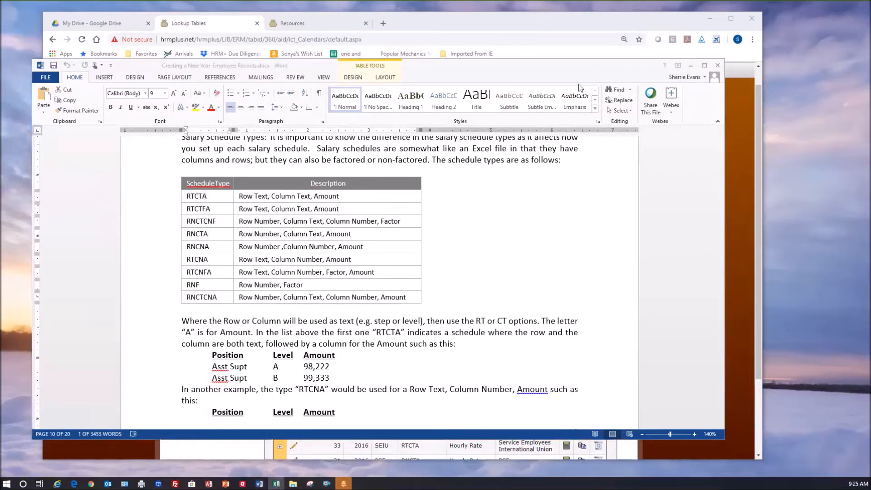
pyautogui.write('1000')
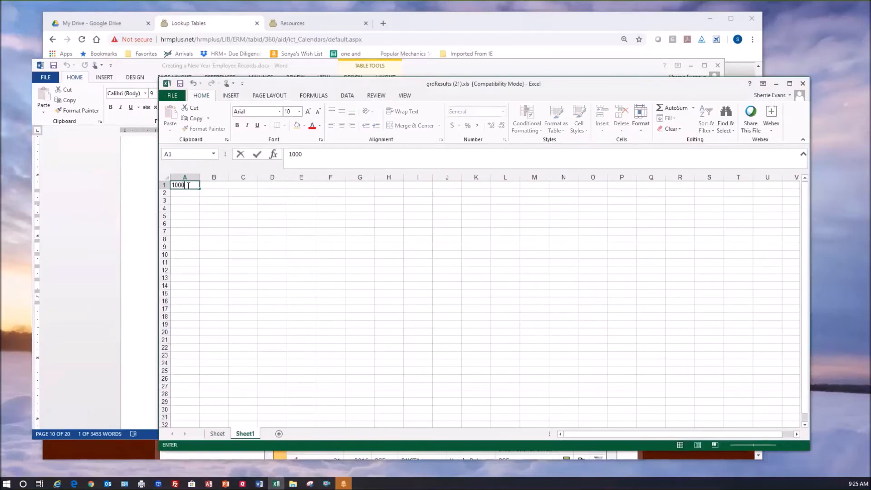
pyautogui.press('Return')
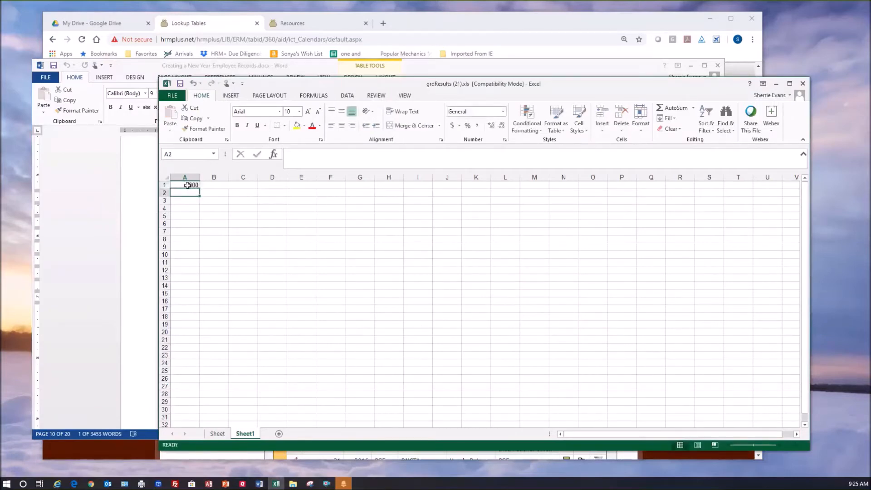
pyautogui.write('10')
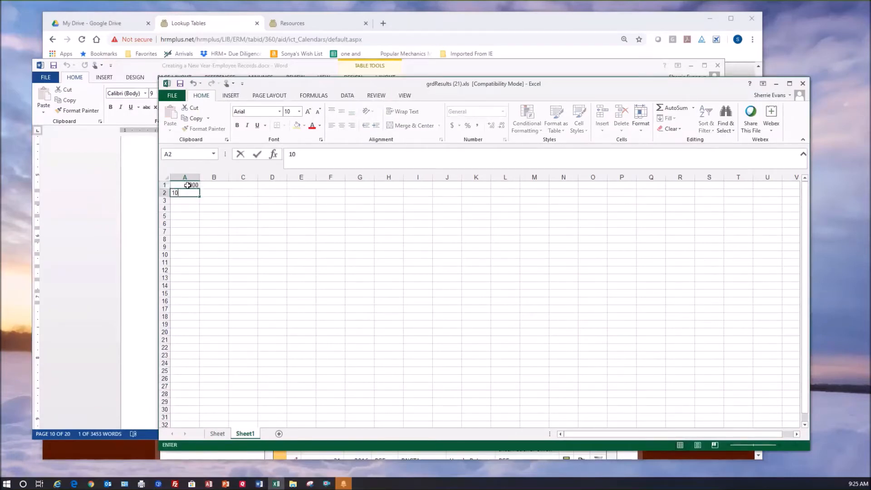
pyautogui.write('55')
pyautogui.press('Return')
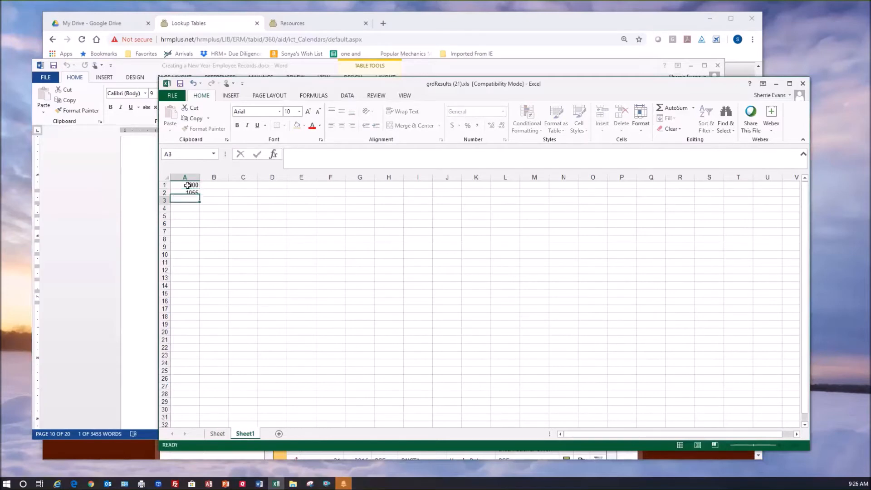
pyautogui.write('1085')
pyautogui.press('Return')
pyautogui.write('2022')
pyautogui.press('Return')
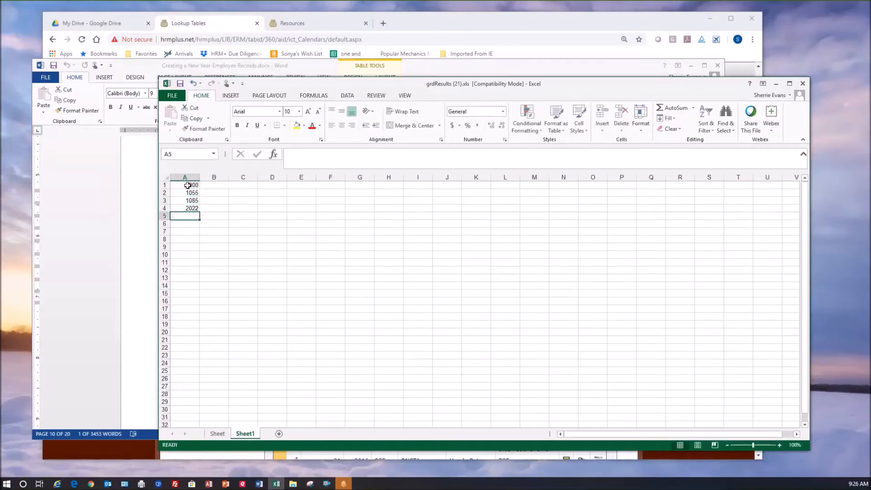
# Enter a factor formula in cell B1 that is based on the amount in A1
pyautogui.click(219, 184)
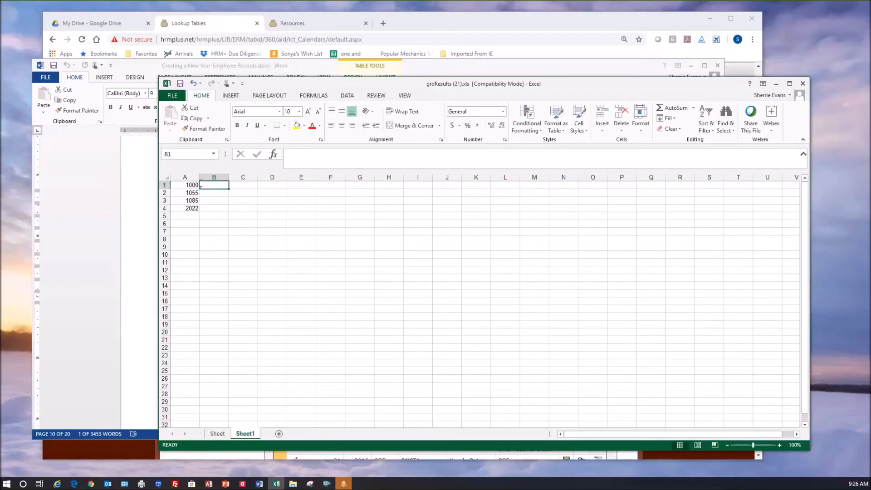
pyautogui.write('=')
pyautogui.click(189, 184)
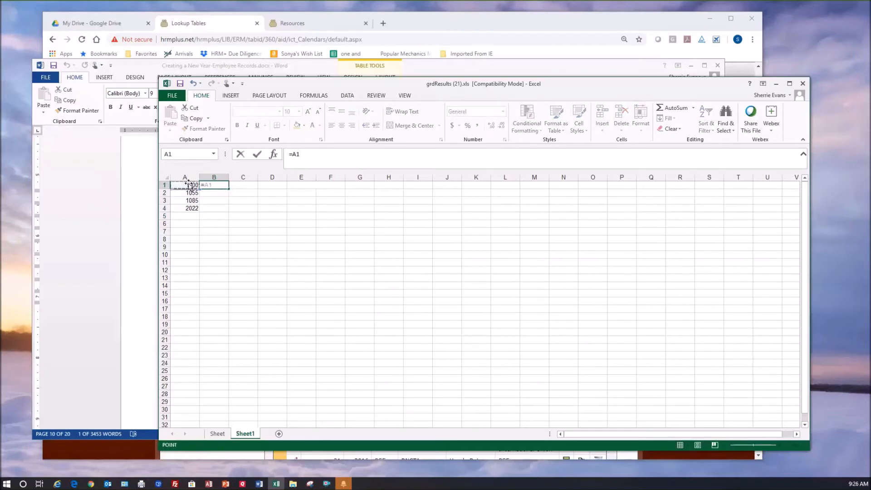
pyautogui.press('Return')
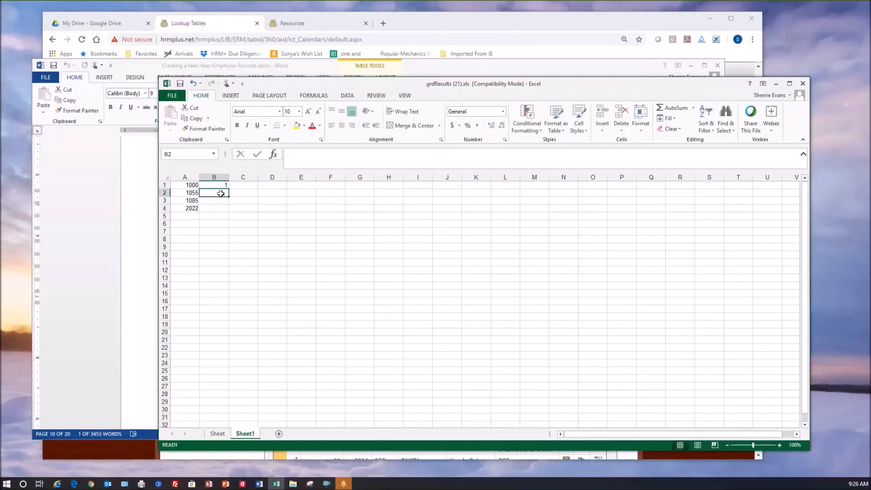
# Enter the formula =A2/A1 in cell B2 to calculate the factor for the second amount
pyautogui.write('=')
pyautogui.click(191, 193)
pyautogui.write('/')
pyautogui.click(181, 184)
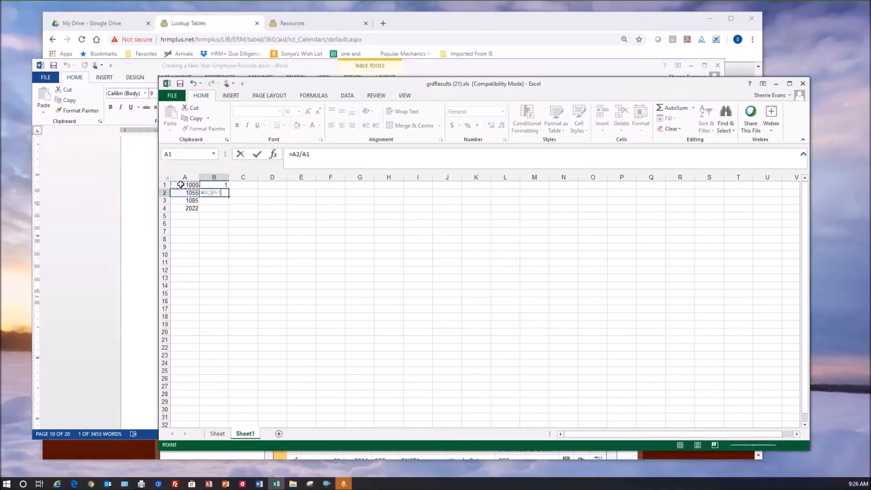
pyautogui.press('Return')
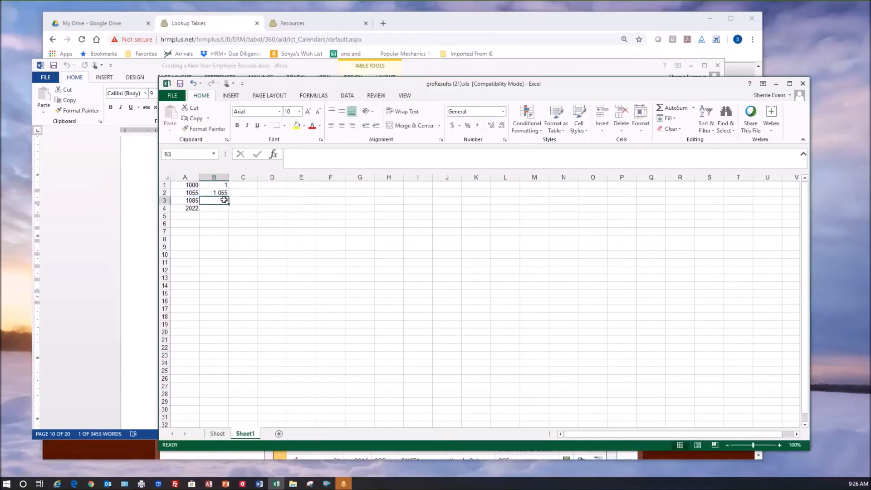
# Enter the formula =A3/A1 in cell B3 to calculate the factor for the third amount
pyautogui.write('=')
pyautogui.click(191, 202)
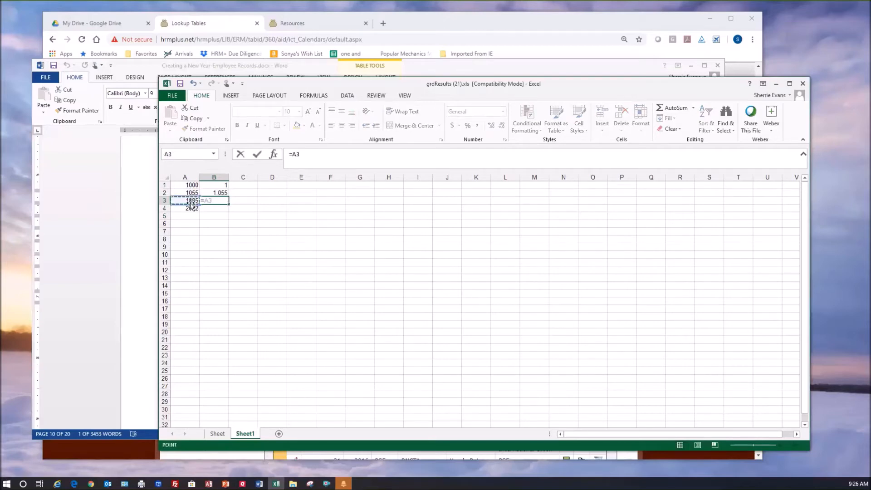
pyautogui.write('/')
pyautogui.click(191, 185)
pyautogui.hotkey('ctrl', 'Return')
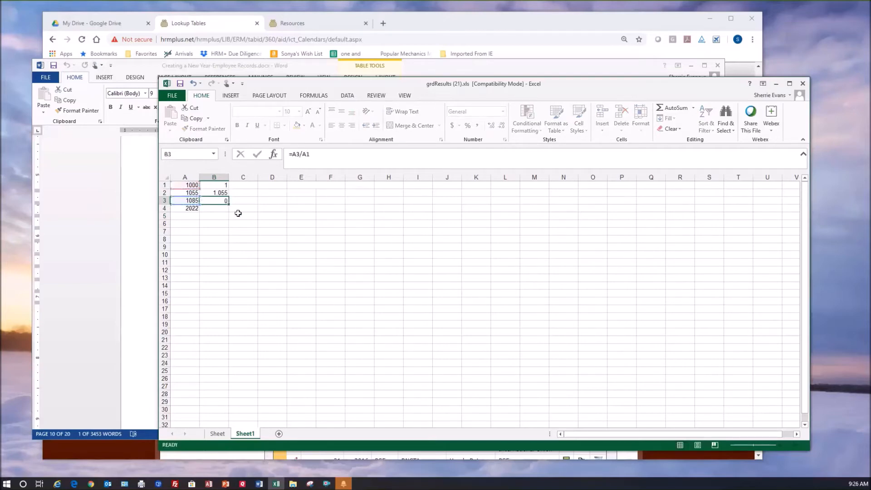
pyautogui.press('Return')
# Calculate the fourth factor in cell B4 by dividing A4 by A1, and widen column C
pyautogui.write('=')
pyautogui.click(185, 210)
pyautogui.write('/')
pyautogui.click(187, 185)
pyautogui.press('Return')
pyautogui.click(224, 239)
pyautogui.moveTo(265, 173); pyautogui.dragTo(271, 175)
# Copy the amounts and factors in A1:B4 into the block starting at cell A10
pyautogui.moveTo(195, 184); pyautogui.dragTo(214, 208)
pyautogui.hotkey('ctrl', 'c')
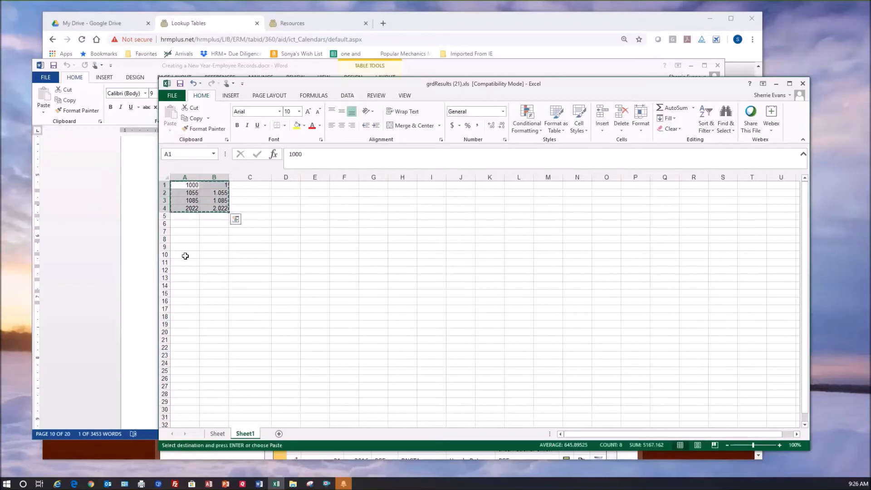
pyautogui.click(186, 255)
pyautogui.hotkey('ctrl', 'v')
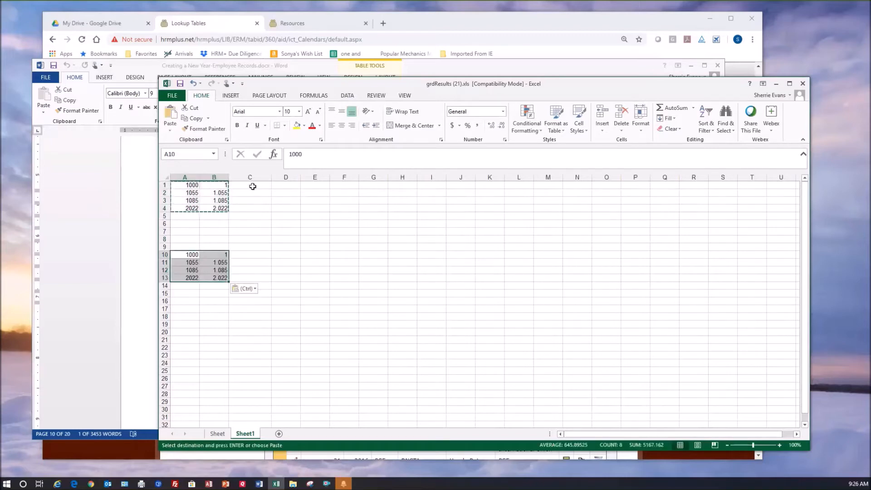
# Enter a formula in cell C1 that multiplies the base amount in A1 by the factor in B1
pyautogui.click(253, 186)
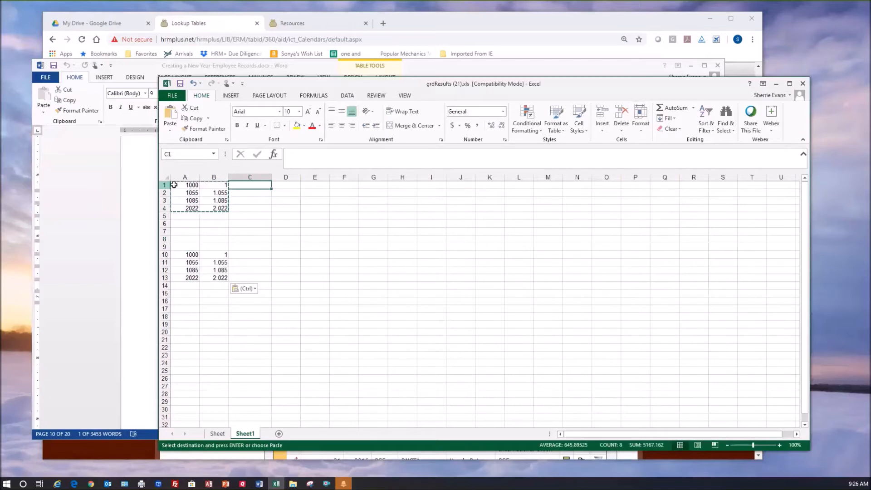
pyautogui.write('=')
pyautogui.click(190, 185)
pyautogui.write('&')
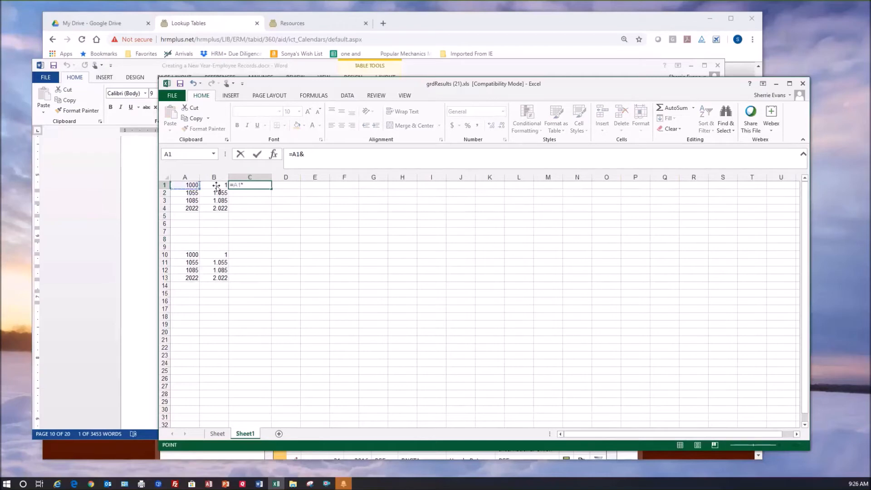
pyautogui.click(220, 186)
pyautogui.press('Return')
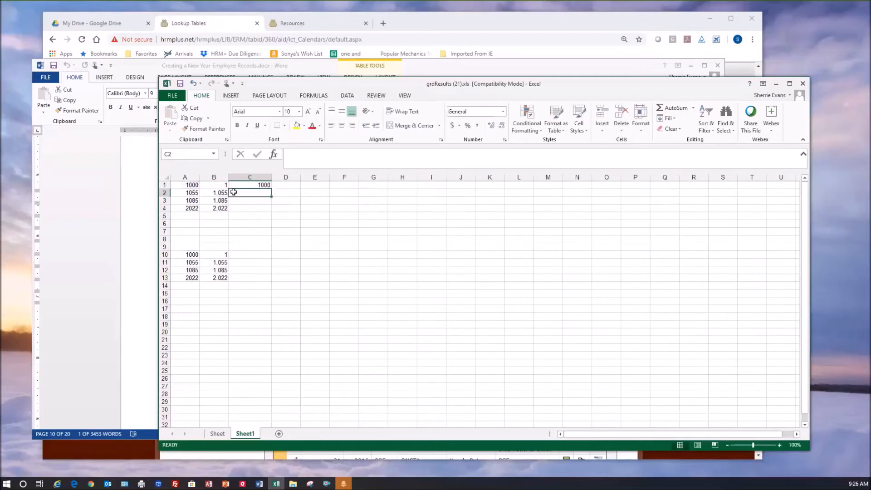
# Enter the formula =B2*A1 in cell C2 to apply the second factor to the base amount
pyautogui.write('=')
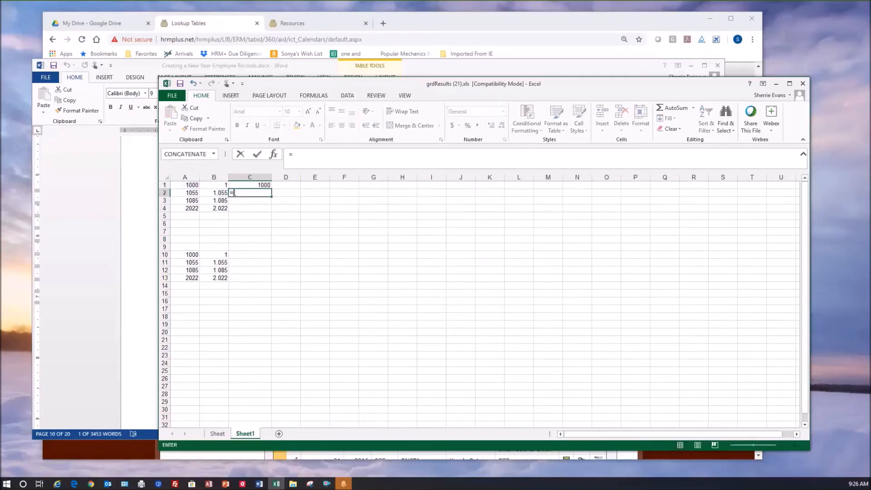
pyautogui.click(221, 193)
pyautogui.write('*')
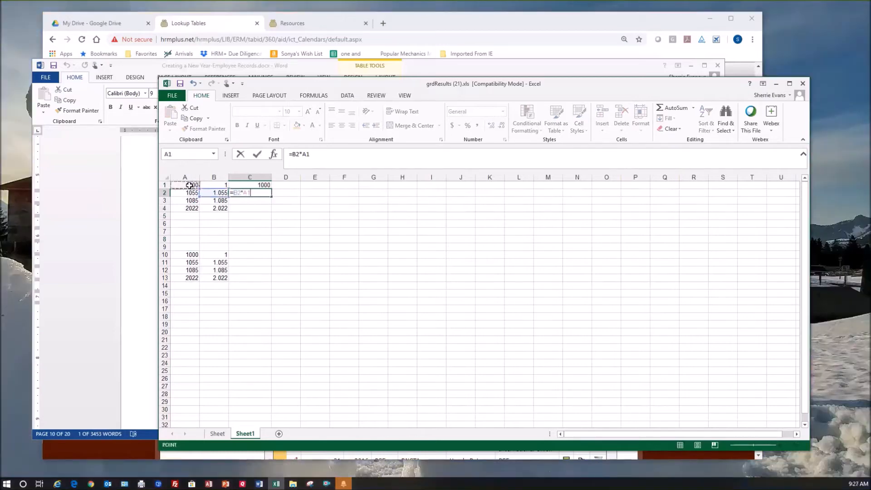
pyautogui.click(190, 185)
pyautogui.press('Return')
# Point out the cells behind the C2 calculation, and multiply the factor in B3 by the base amount A1 in cell C3
pyautogui.click(226, 194)
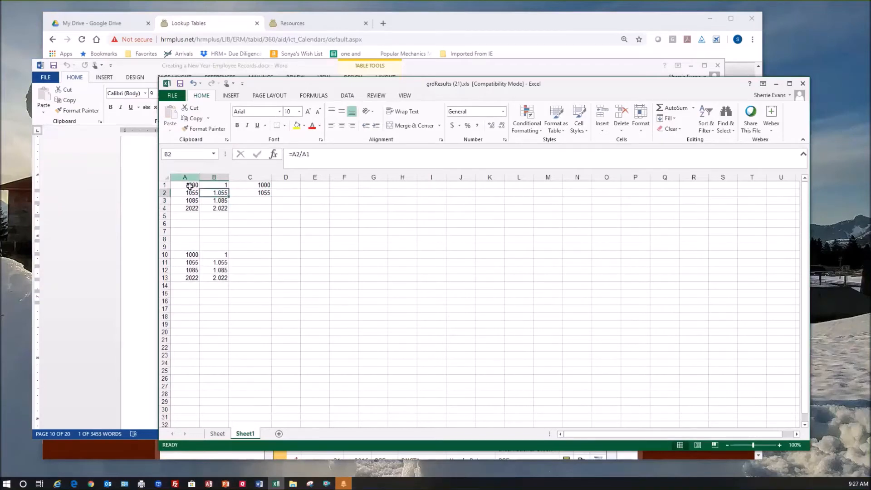
pyautogui.click(191, 185)
pyautogui.click(219, 202)
pyautogui.click(274, 195)
pyautogui.click(261, 194)
pyautogui.click(258, 201)
pyautogui.write('=')
pyautogui.click(223, 201)
pyautogui.write('*')
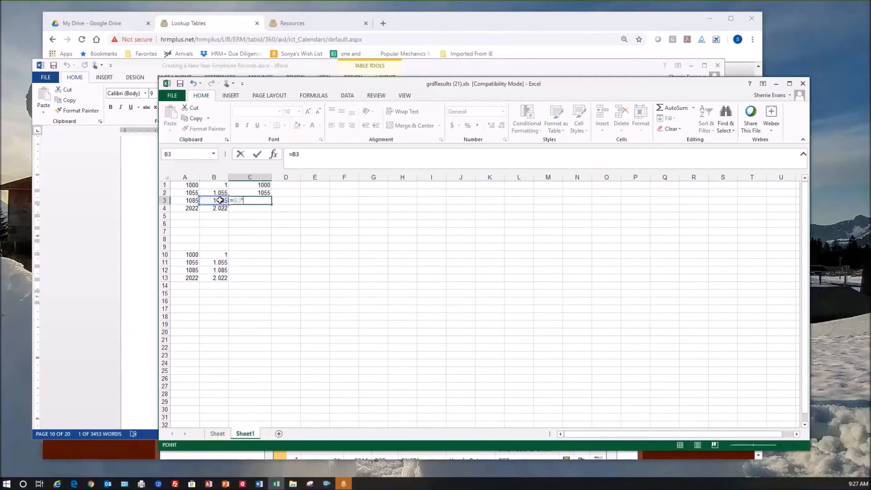
pyautogui.click(189, 186)
pyautogui.press('Return')
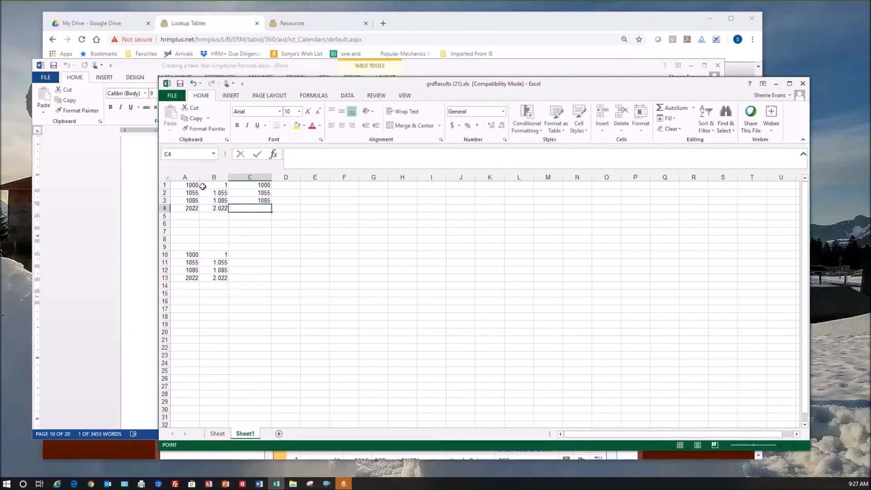
# Enter the formula =B4*A1 in cell C4 to apply the fourth factor to the base amount
pyautogui.write('=')
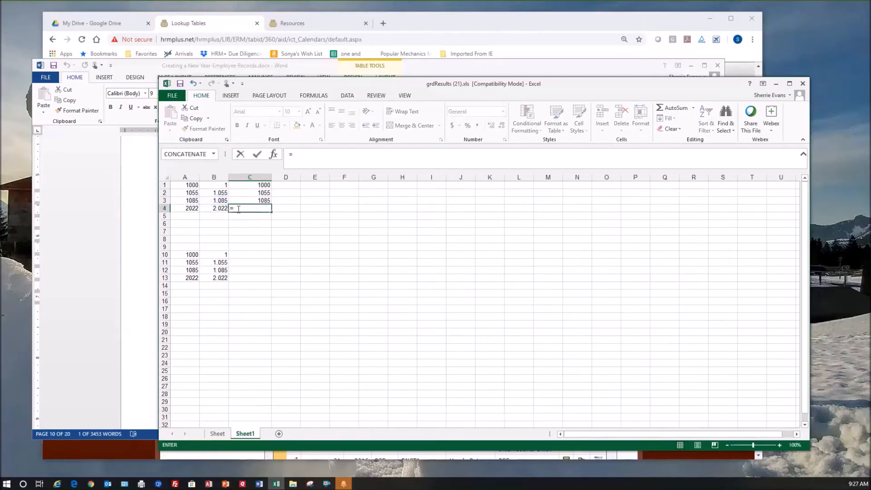
pyautogui.click(222, 208)
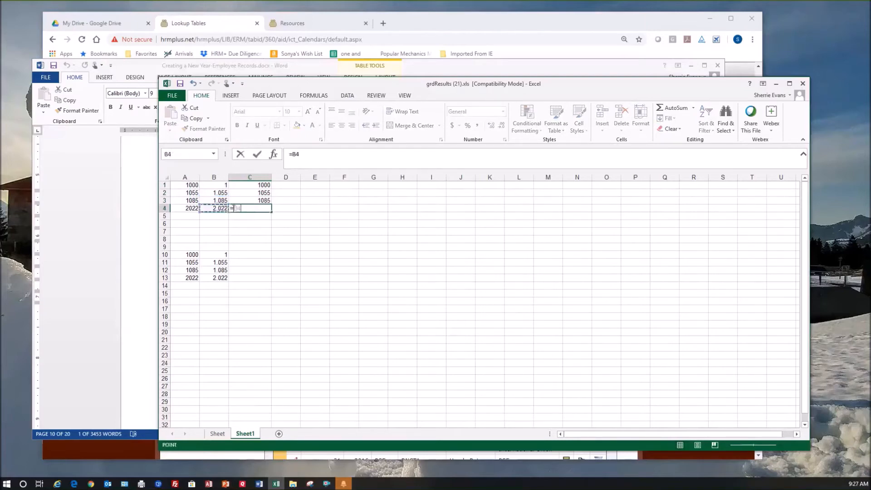
pyautogui.write('*')
pyautogui.click(180, 183)
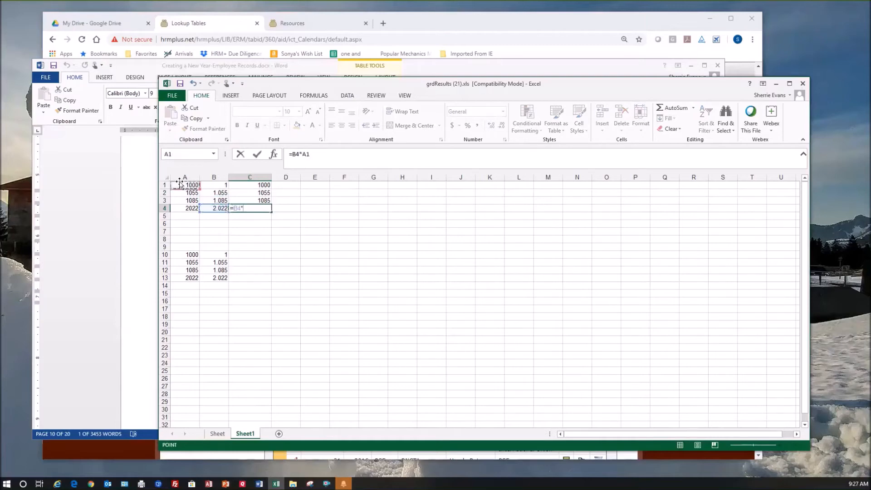
pyautogui.press('Return')
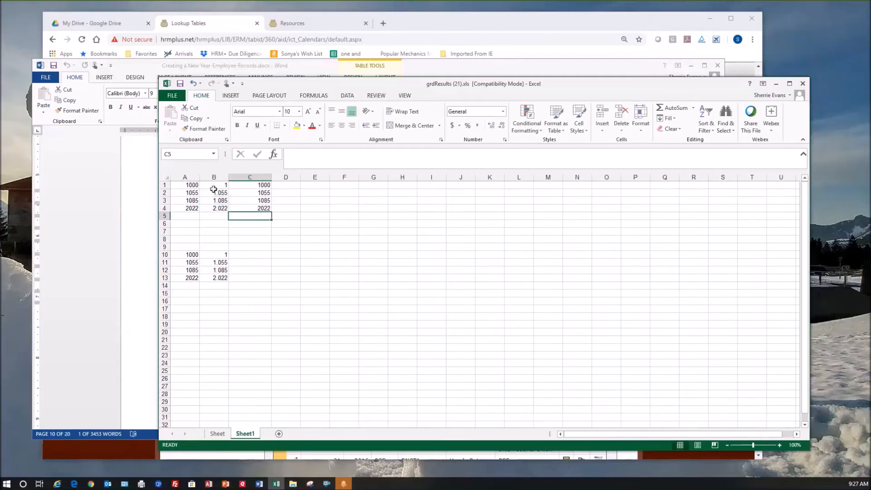
# Change the base amount in cell A1 to 1060
pyautogui.click(185, 185)
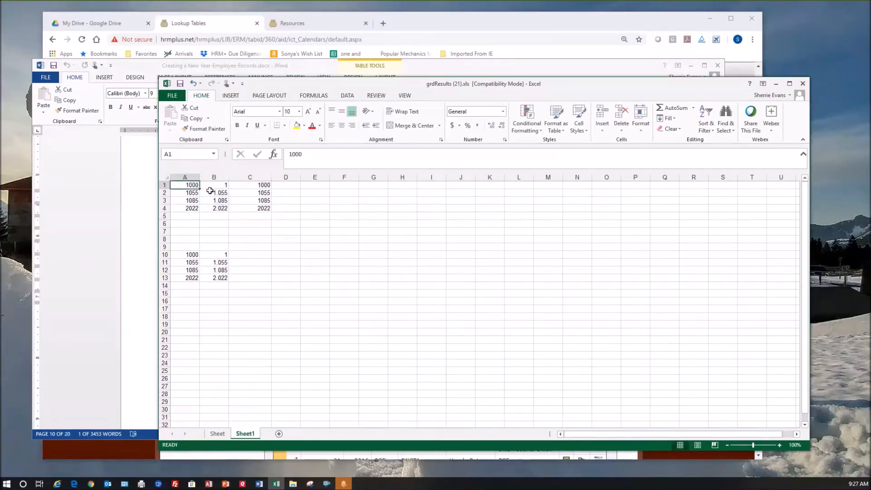
pyautogui.write('1060')
pyautogui.press('Return')
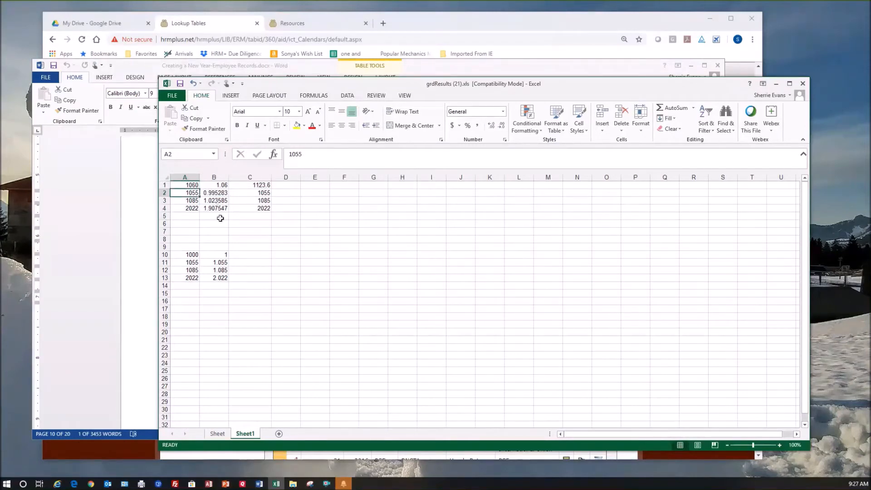
pyautogui.click(192, 185)
# Switch to the HRM portal in Chrome, set the year of HEA salary schedule 119 to 2019 and save it
pyautogui.click(776, 84)
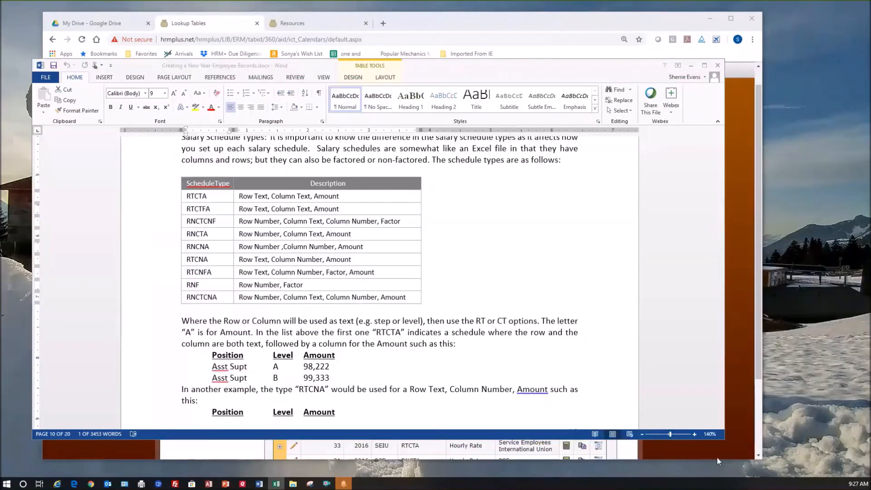
pyautogui.click(669, 449)
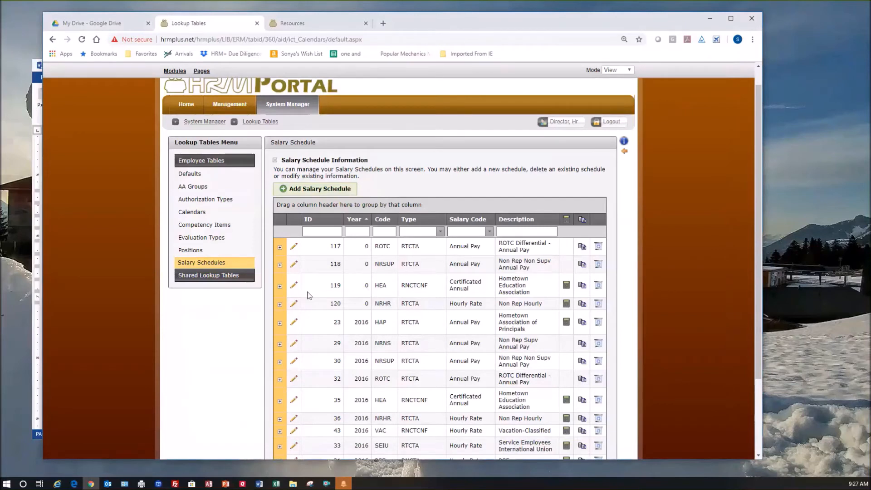
pyautogui.click(294, 287)
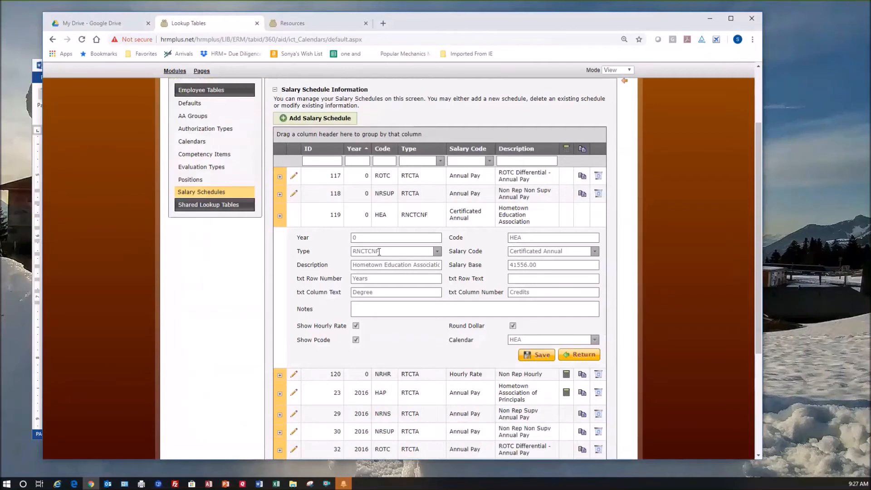
pyautogui.click(337, 240)
pyautogui.write('2019')
pyautogui.click(382, 293)
pyautogui.click(541, 359)
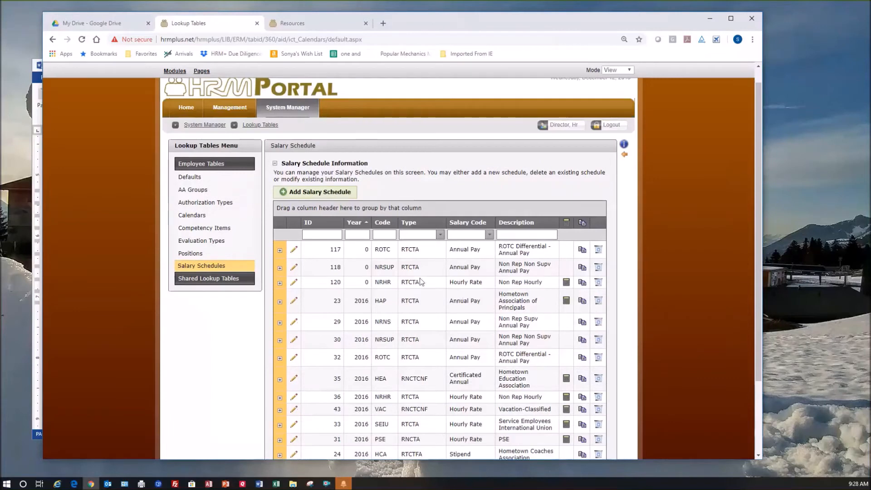
# Filter the salary schedules by year 2019, open the HEA schedule to highlight its Salary Base, and save the record
pyautogui.click(354, 235)
pyautogui.write('2019')
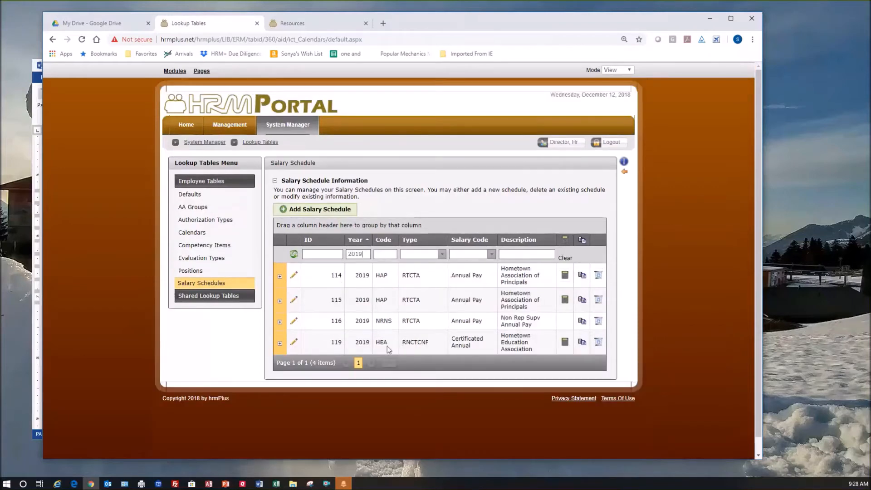
pyautogui.click(294, 341)
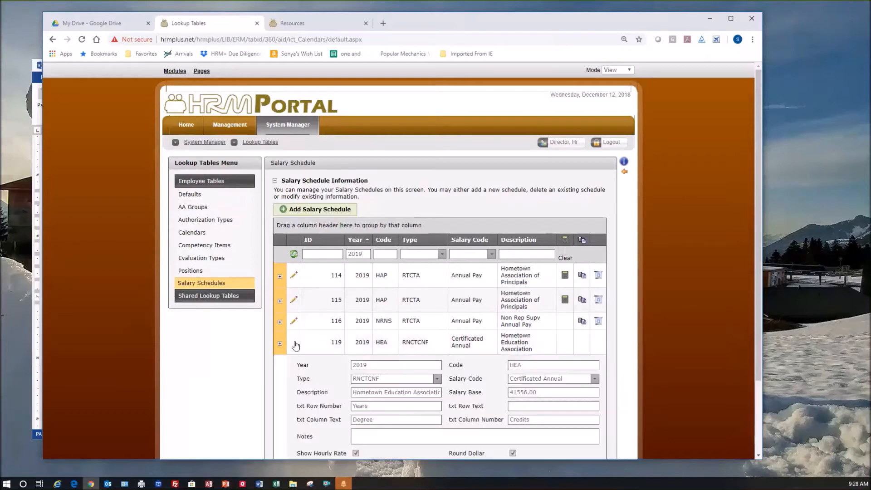
pyautogui.scroll(-3, 524, 363)
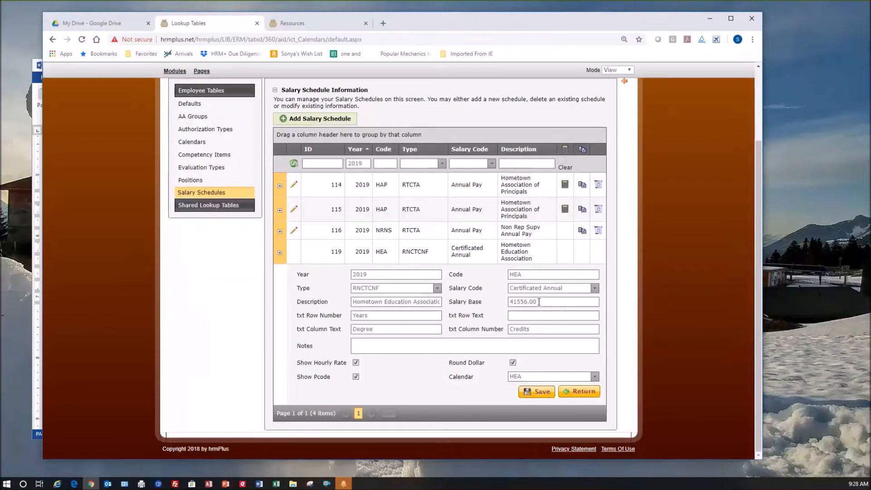
pyautogui.moveTo(539, 302); pyautogui.dragTo(489, 305)
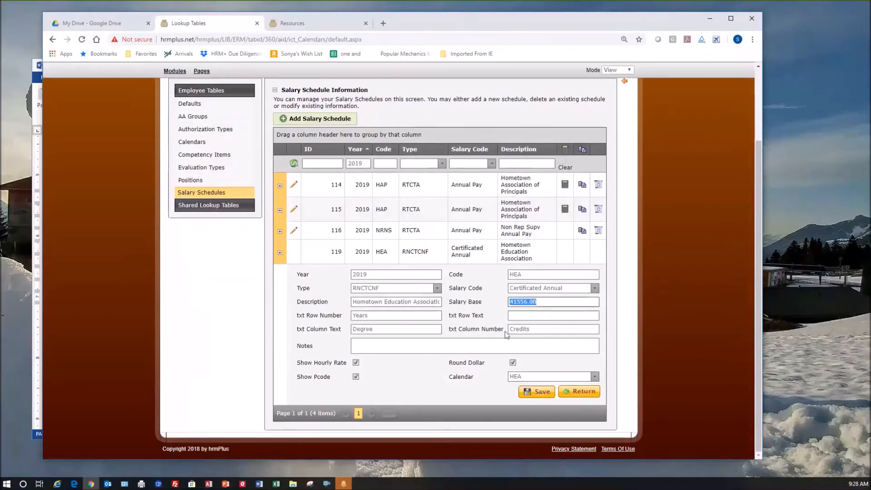
pyautogui.click(541, 391)
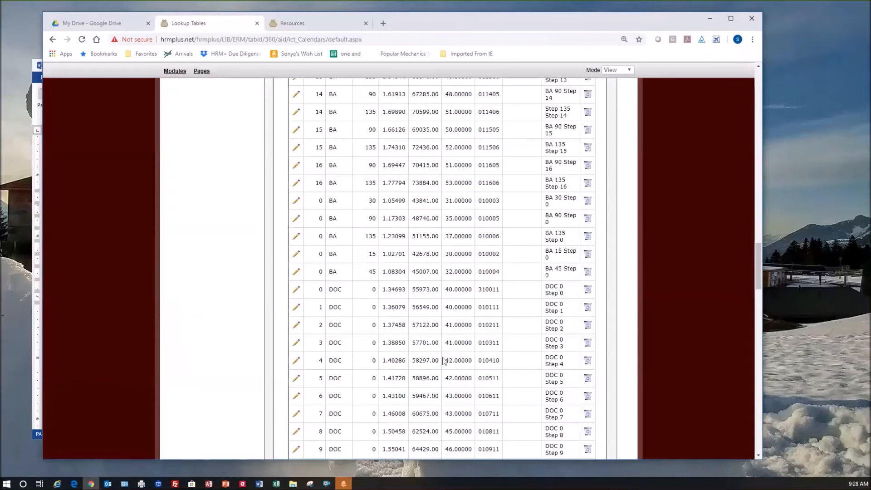
# Compare the factor-based detail rows of the HEA schedule with the amount-based rows of HAP schedule 114
pyautogui.scroll(15, 408, 368)
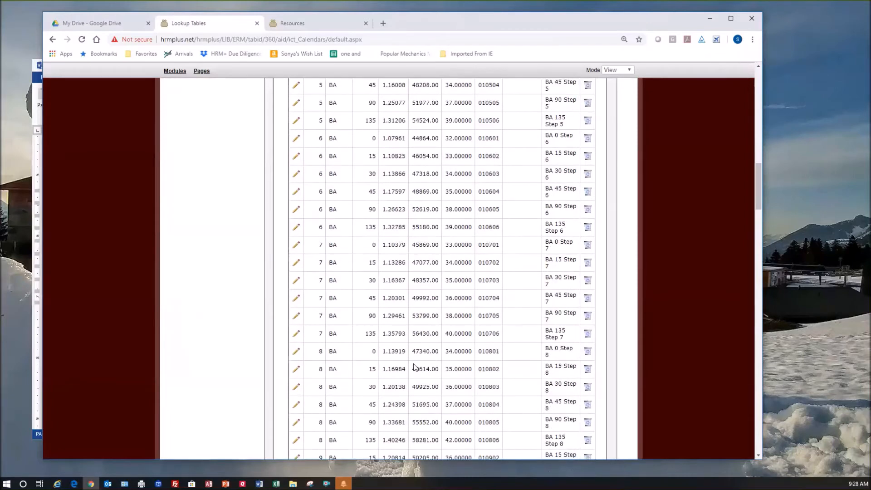
pyautogui.scroll(15, 414, 367)
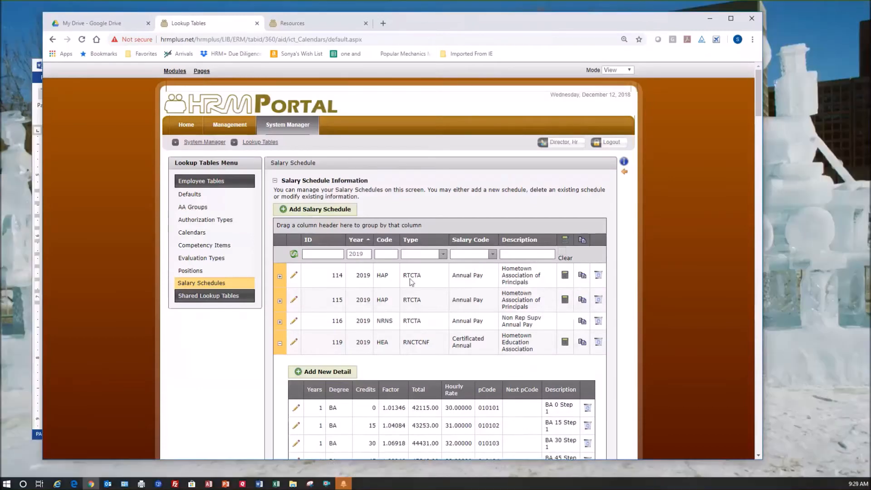
pyautogui.click(279, 277)
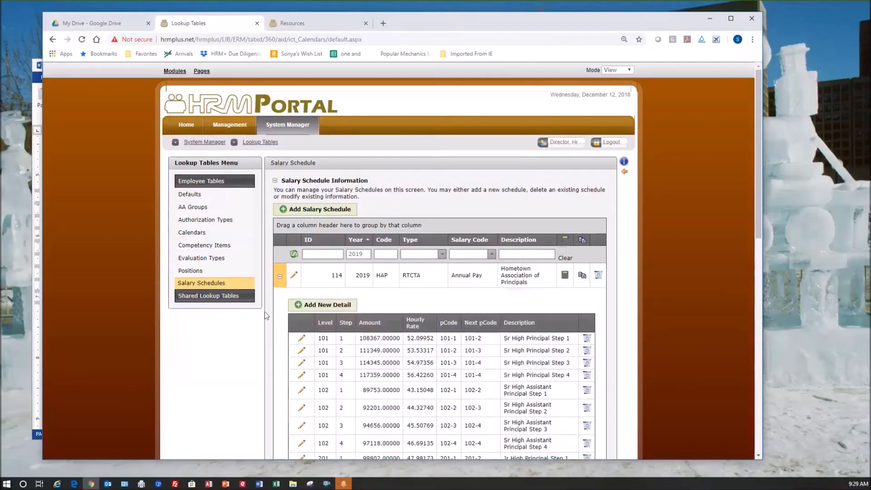
pyautogui.scroll(-3, 266, 320)
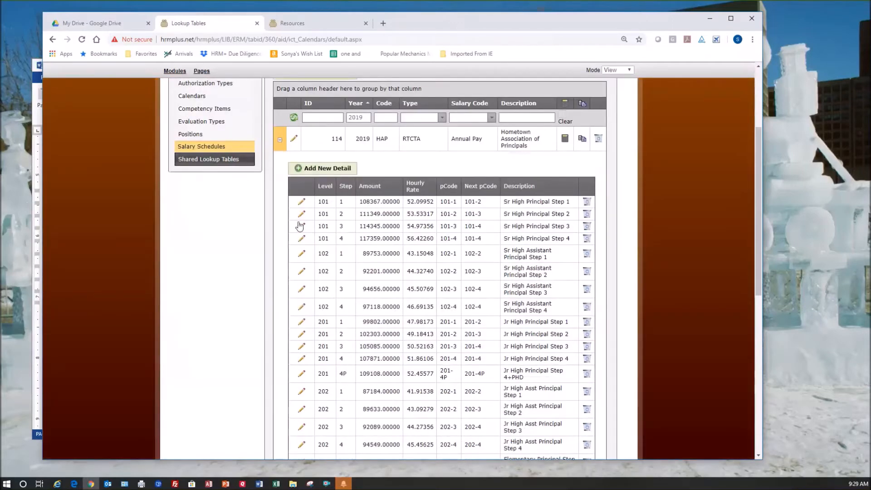
pyautogui.scroll(-3, 297, 236)
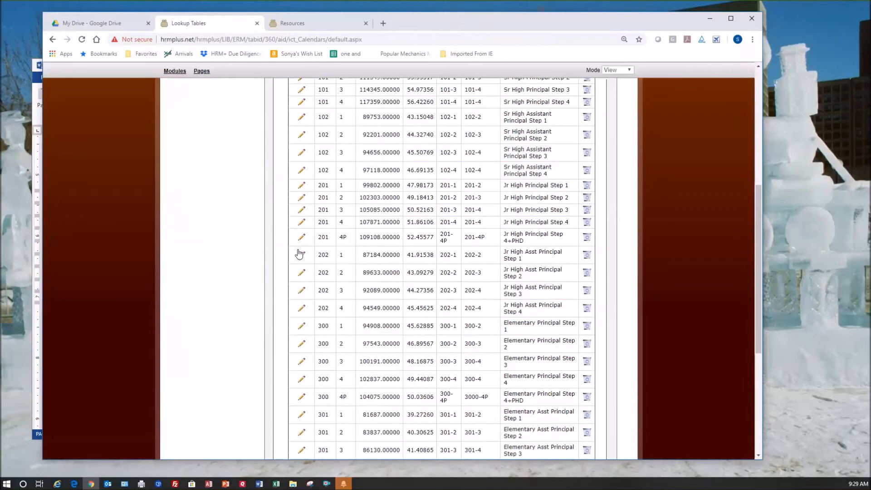
pyautogui.scroll(4, 299, 254)
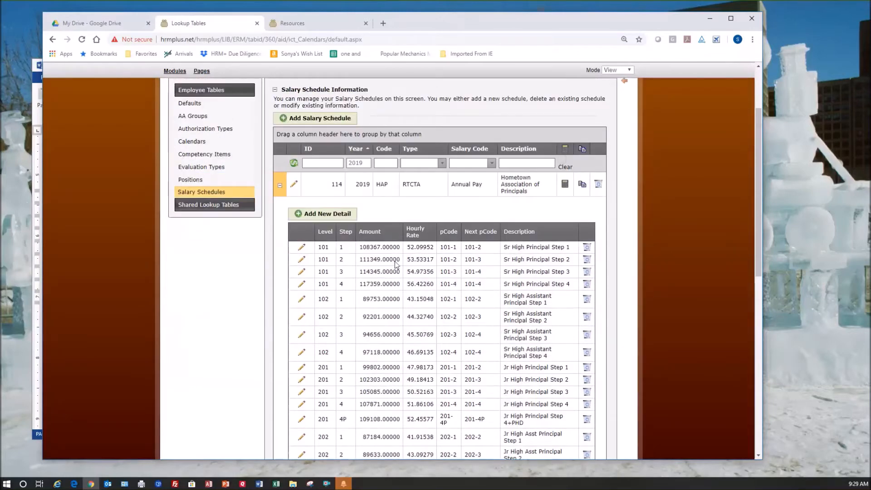
# Open the Sr High Principal Step 1 detail of HAP schedule 114, highlight its Amount, and return without saving
pyautogui.scroll(-1, 407, 261)
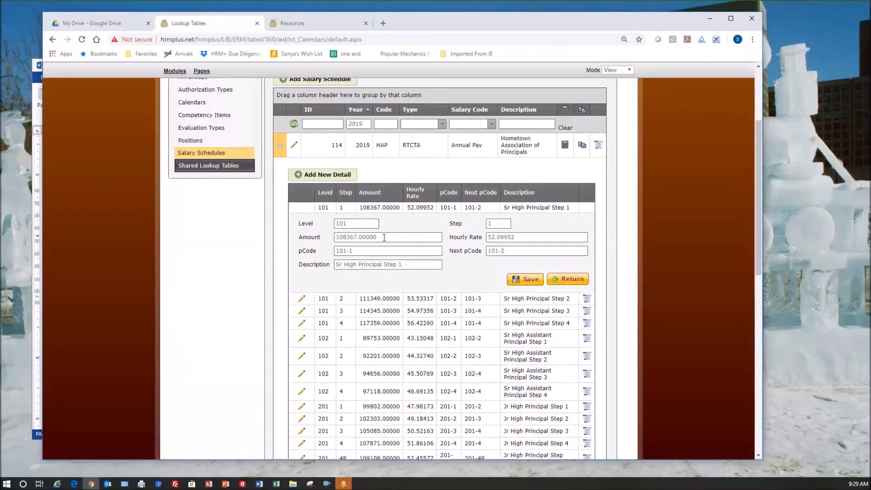
pyautogui.moveTo(384, 238); pyautogui.dragTo(304, 240)
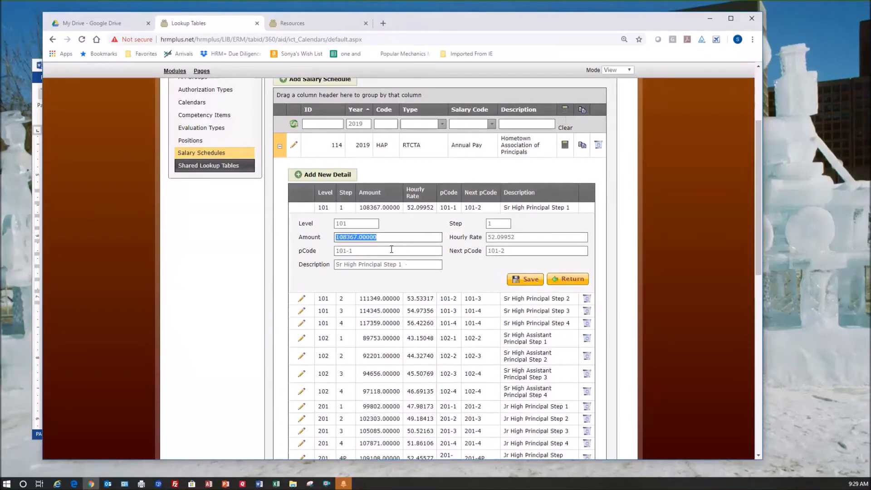
pyautogui.click(564, 282)
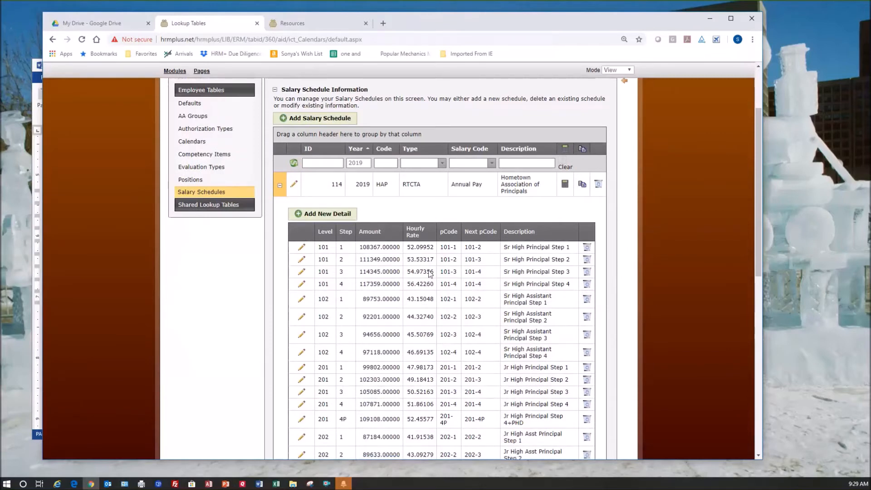
# Open the Database Info page and filter the table names by "salary"
pyautogui.scroll(2, 430, 272)
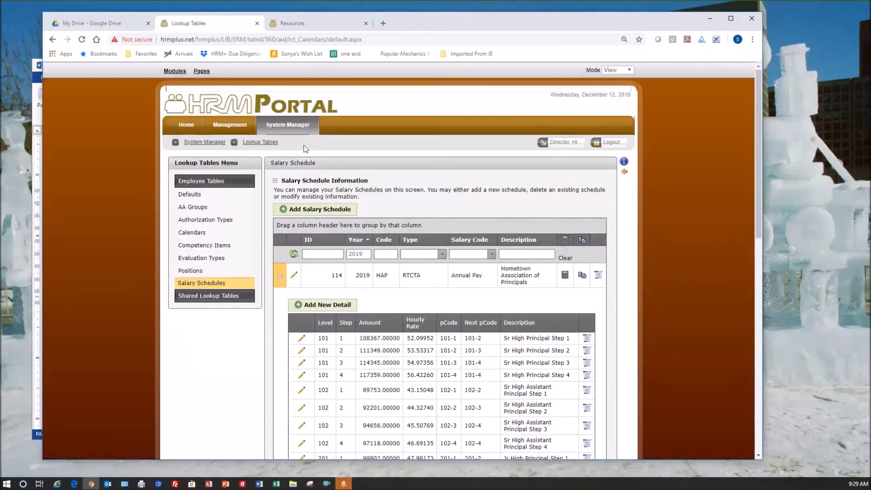
pyautogui.moveTo(287, 131)
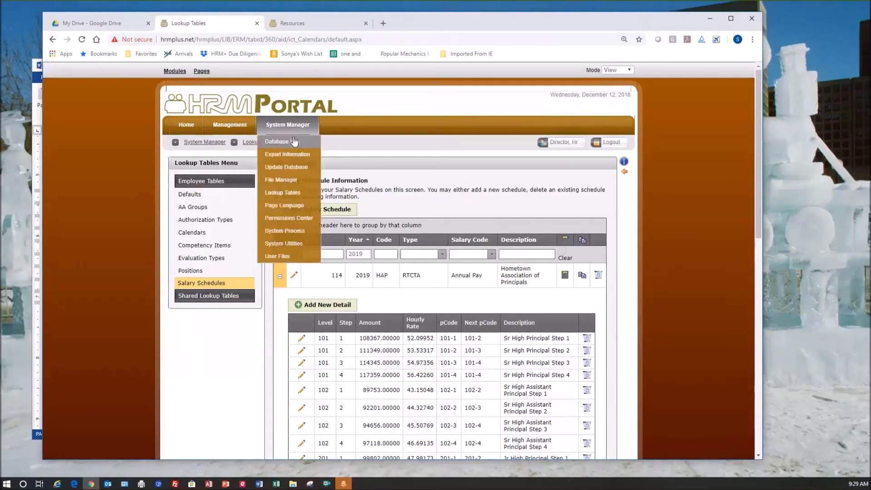
pyautogui.click(295, 141)
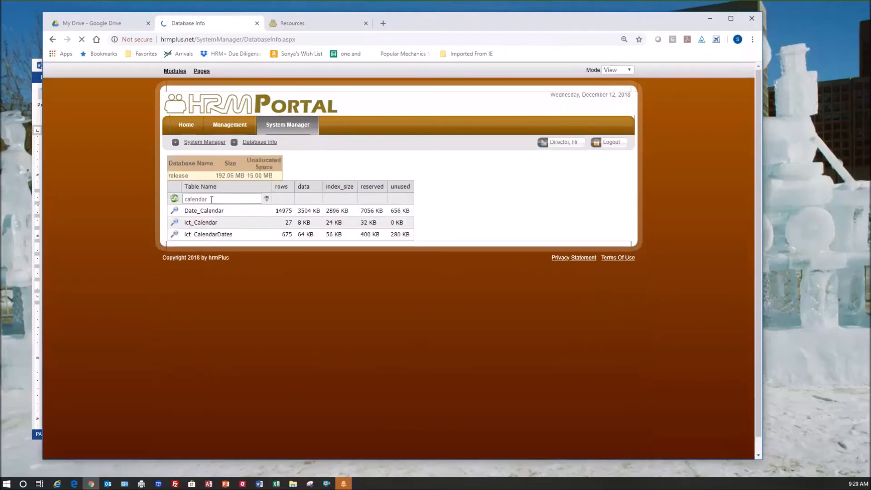
pyautogui.moveTo(215, 200); pyautogui.dragTo(166, 195)
pyautogui.write('salary')
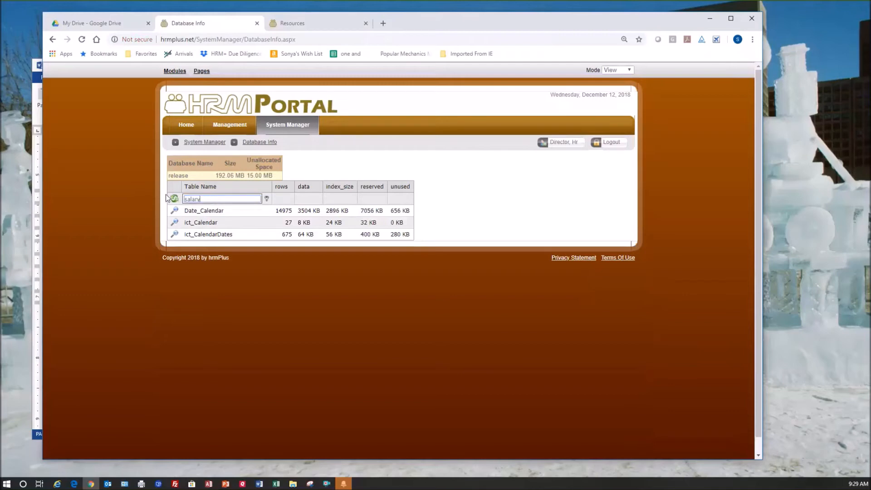
pyautogui.press('Return')
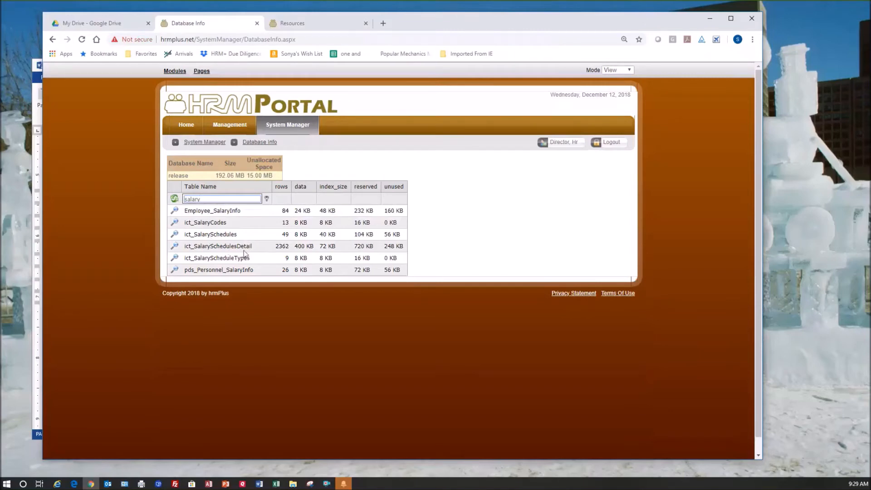
# Open the ict_SalarySchedulesDetail table, widen its SalarySchedule_ID column and filter that column by 114
pyautogui.click(175, 247)
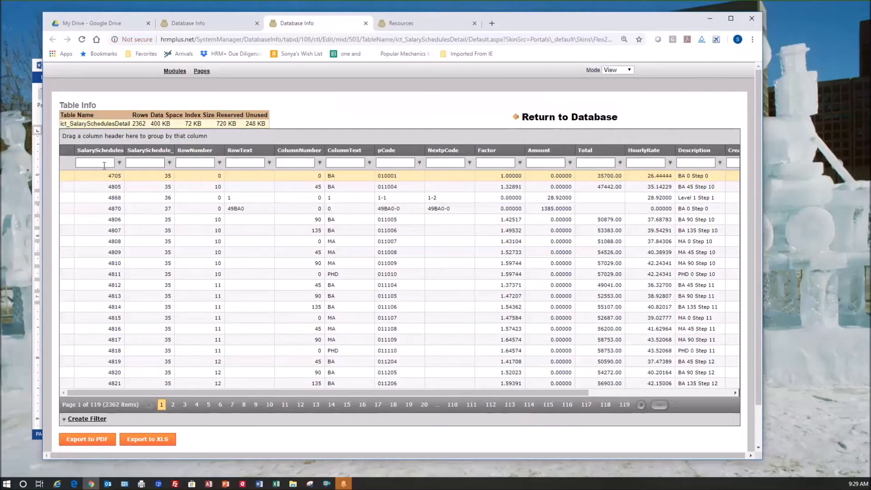
pyautogui.moveTo(174, 146); pyautogui.dragTo(208, 146)
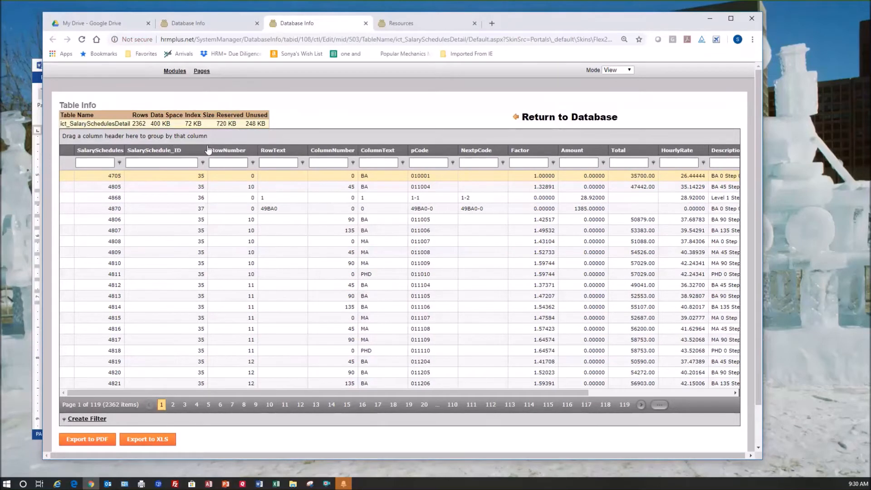
pyautogui.click(167, 162)
pyautogui.write('114')
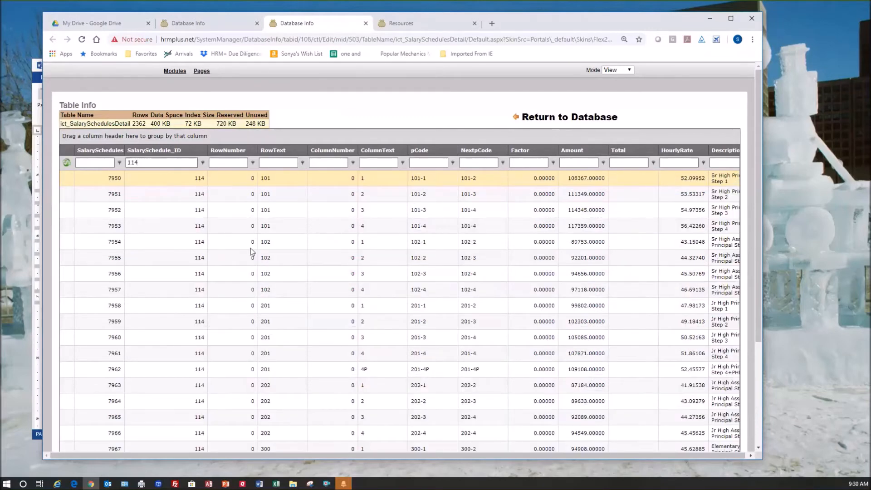
# Export the filtered detail rows to XLS and open the exported file in Excel
pyautogui.scroll(-3, 306, 159)
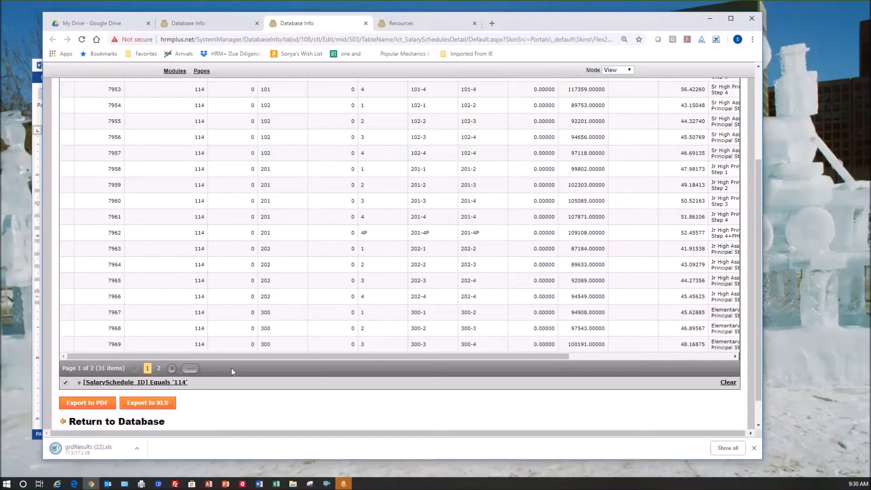
pyautogui.click(110, 456)
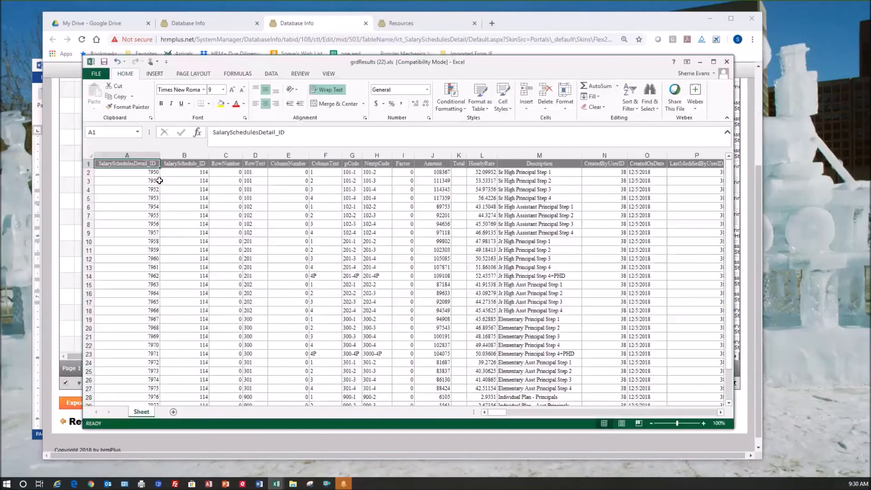
# Review the exported principal rows, highlighting the cells from Amount through HourlyRate in J2:L31
pyautogui.click(540, 172)
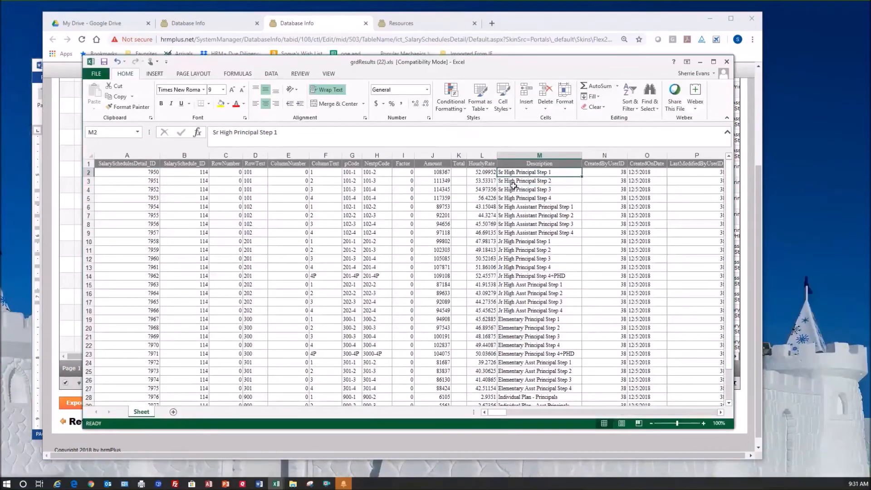
pyautogui.click(444, 172)
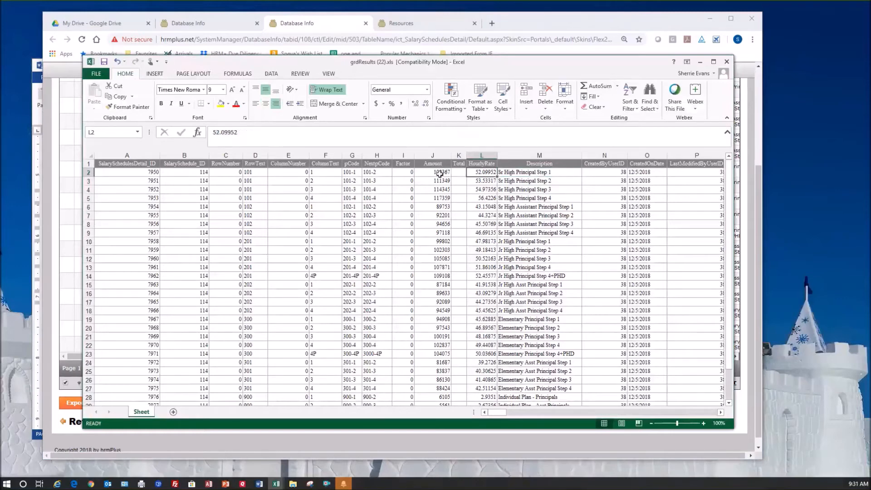
pyautogui.moveTo(443, 172); pyautogui.dragTo(477, 361)
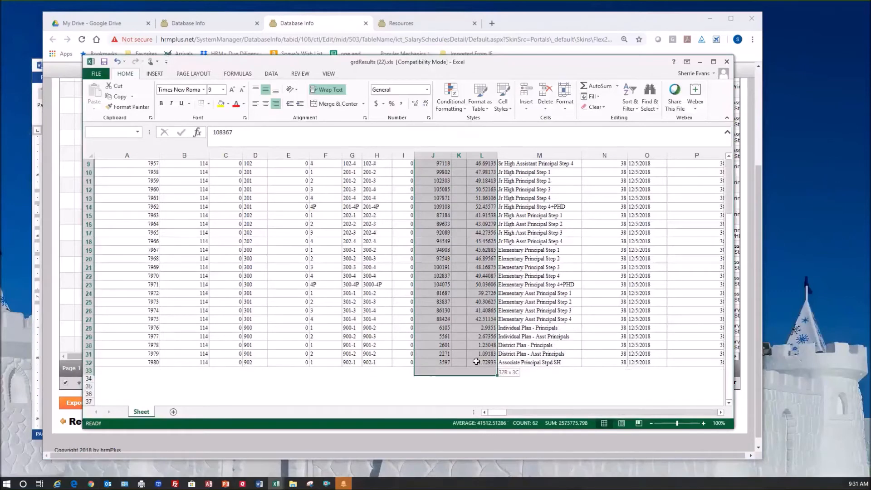
pyautogui.scroll(3, 477, 344)
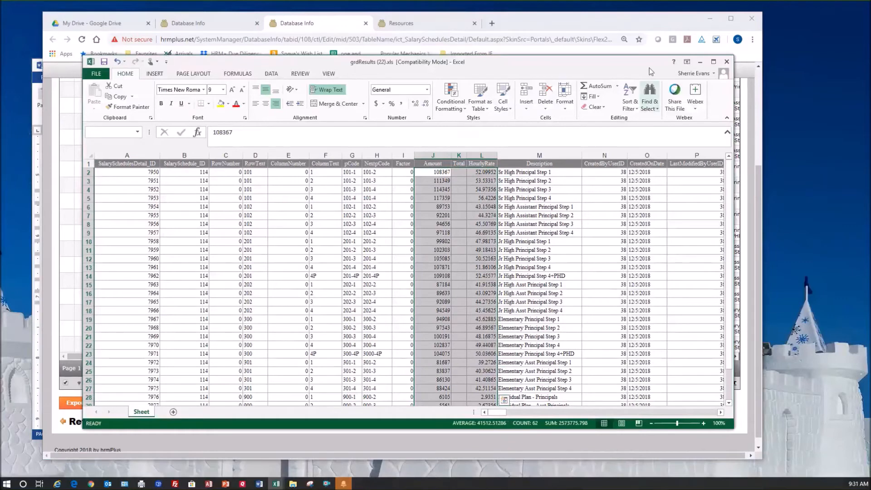
pyautogui.scroll(-3, 576, 233)
pyautogui.scroll(3, 512, 191)
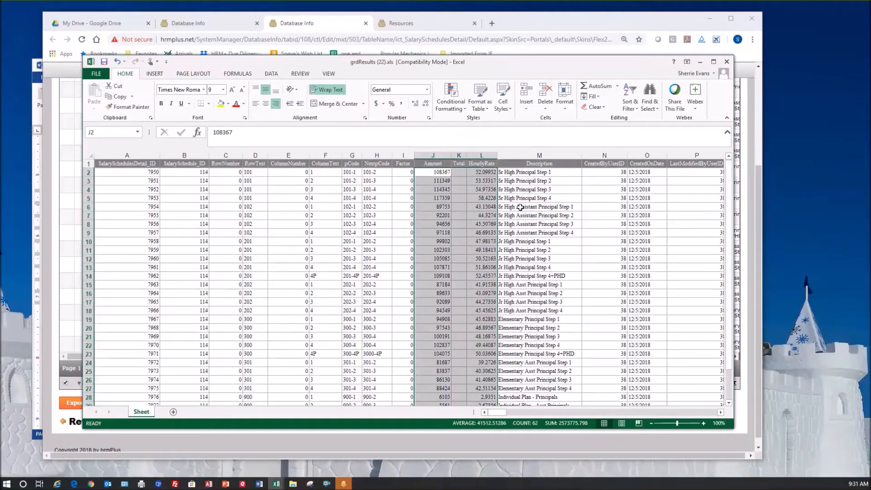
pyautogui.moveTo(435, 174); pyautogui.dragTo(481, 348)
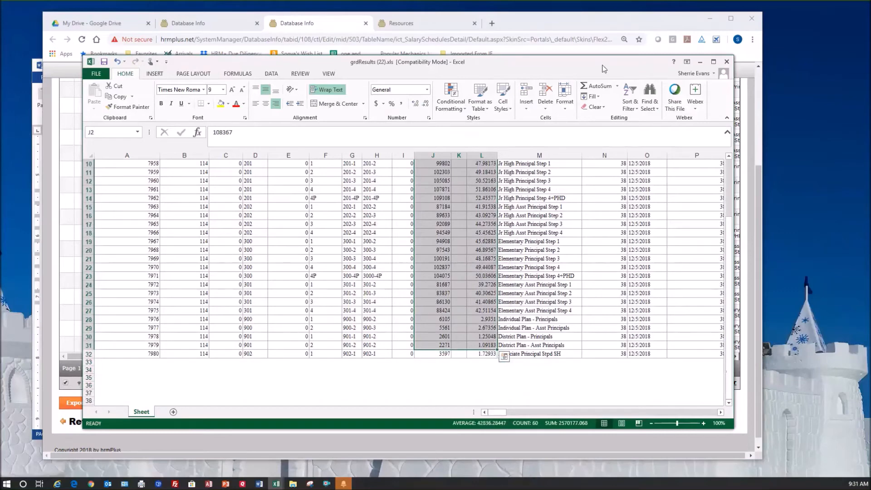
# Switch back to the HRM portal in Chrome, leave the table view and open the Salary Schedules employee lookup table
pyautogui.hotkey('alt', 'Tab')
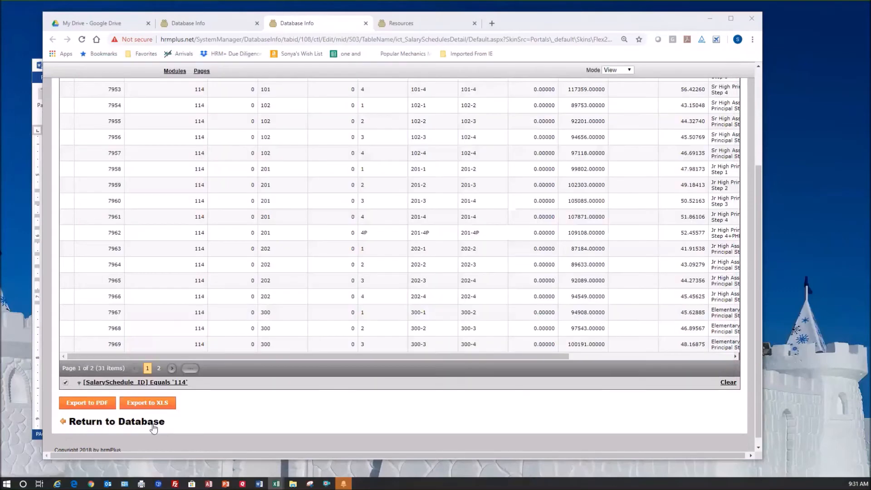
pyautogui.click(155, 422)
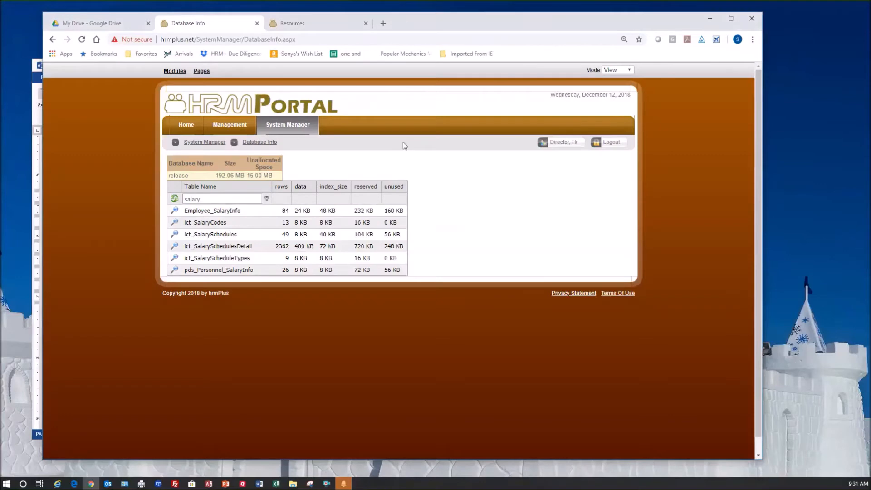
pyautogui.click(283, 129)
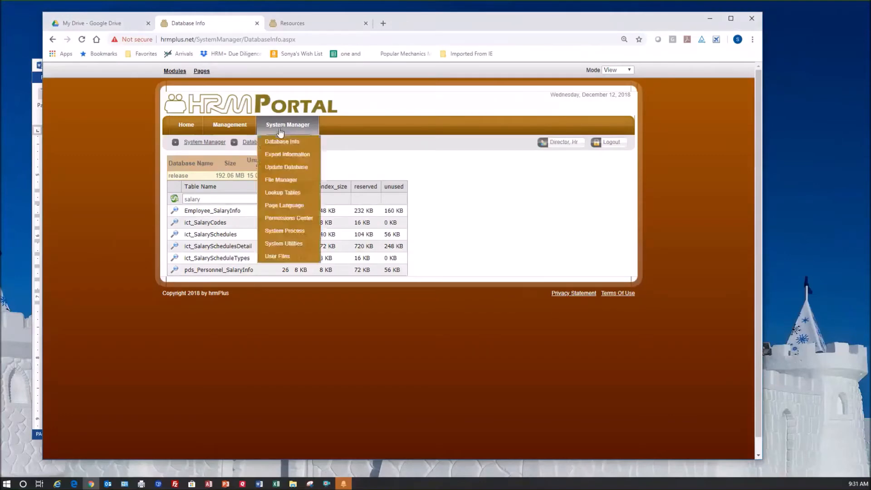
pyautogui.click(285, 193)
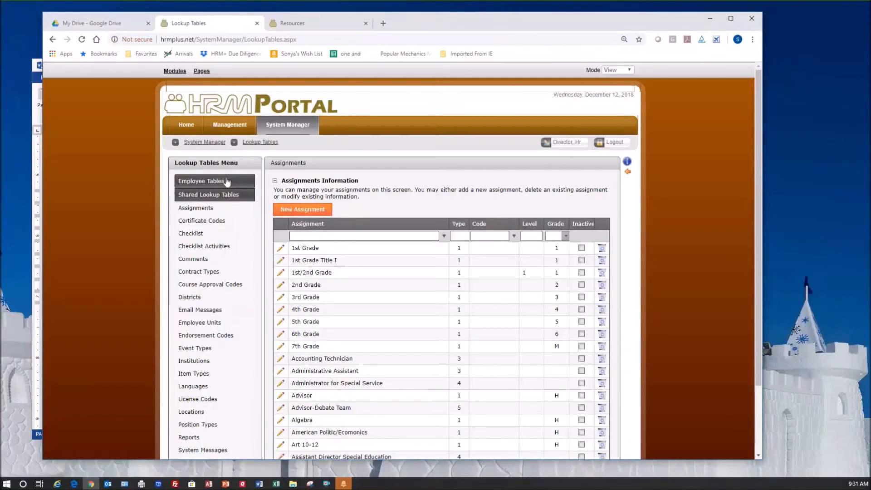
pyautogui.click(227, 182)
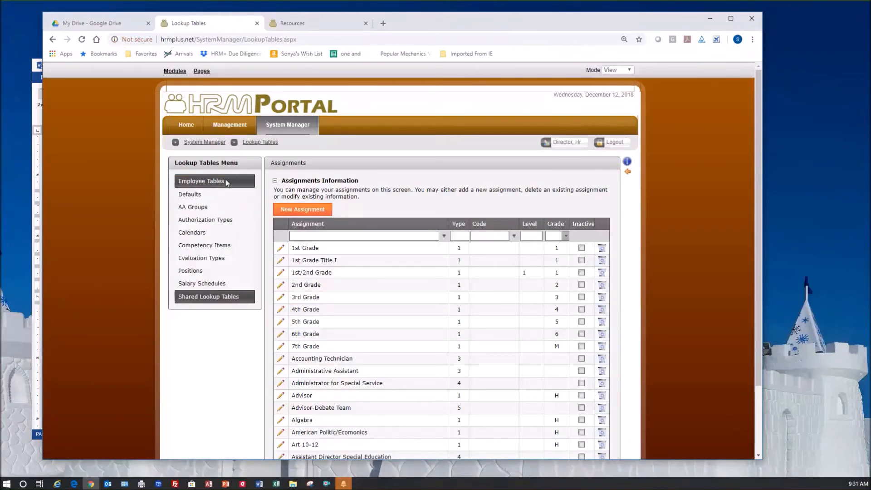
pyautogui.click(216, 285)
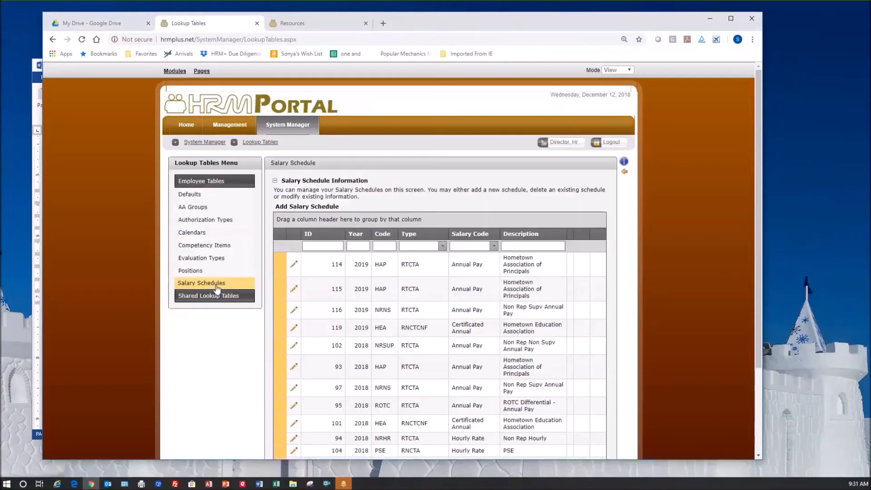
# Expand 2019 HAP schedule 114, open its Sr High Principal Step 1 detail for editing, and return without saving
pyautogui.scroll(-1, 420, 285)
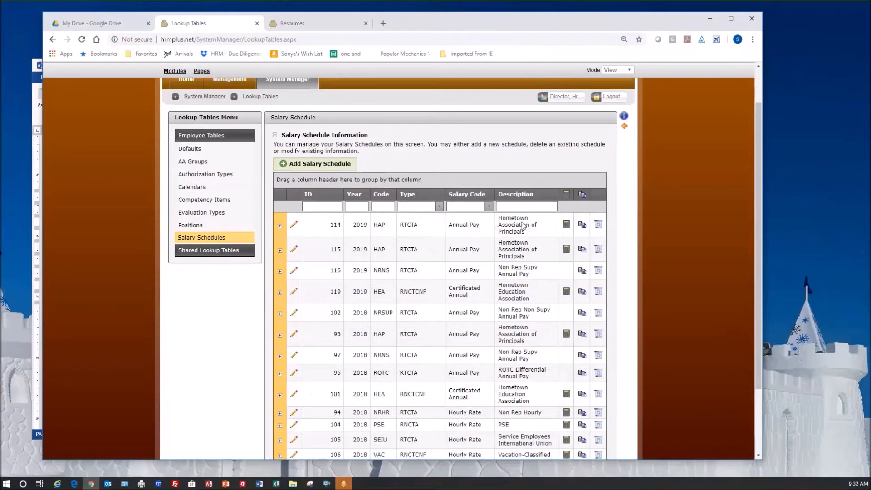
pyautogui.click(279, 227)
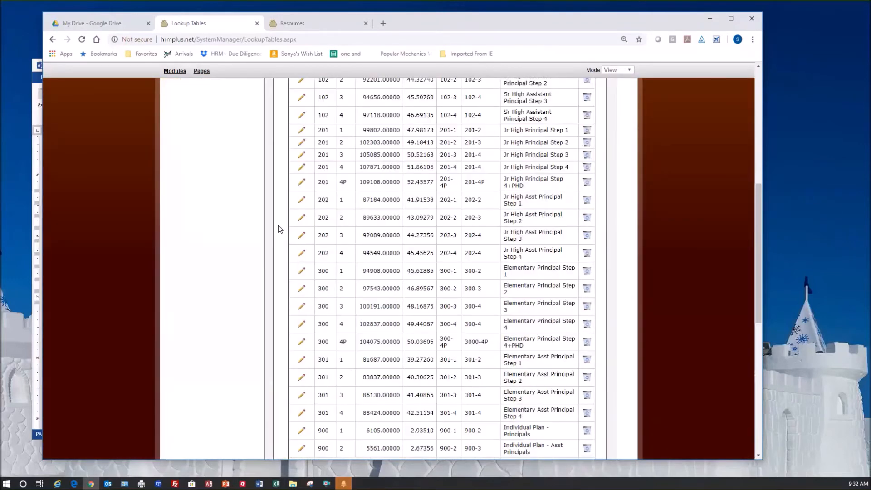
pyautogui.scroll(10, 313, 188)
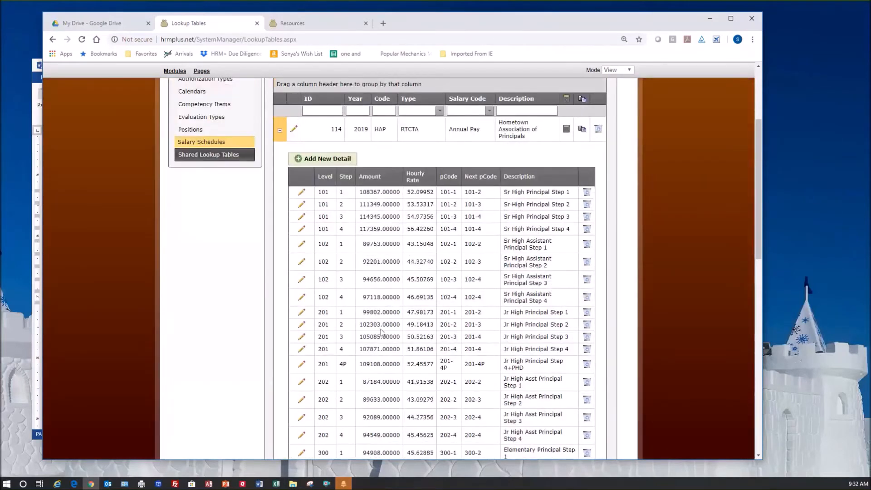
pyautogui.scroll(-1, 306, 177)
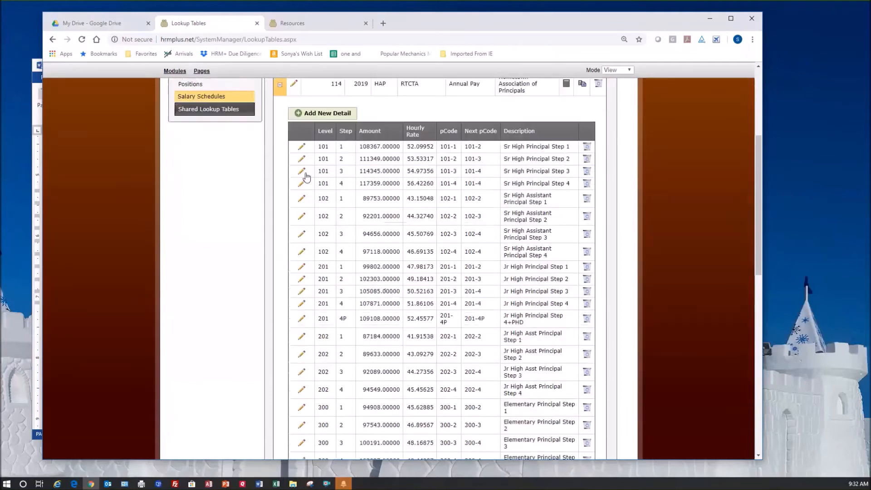
pyautogui.click(302, 148)
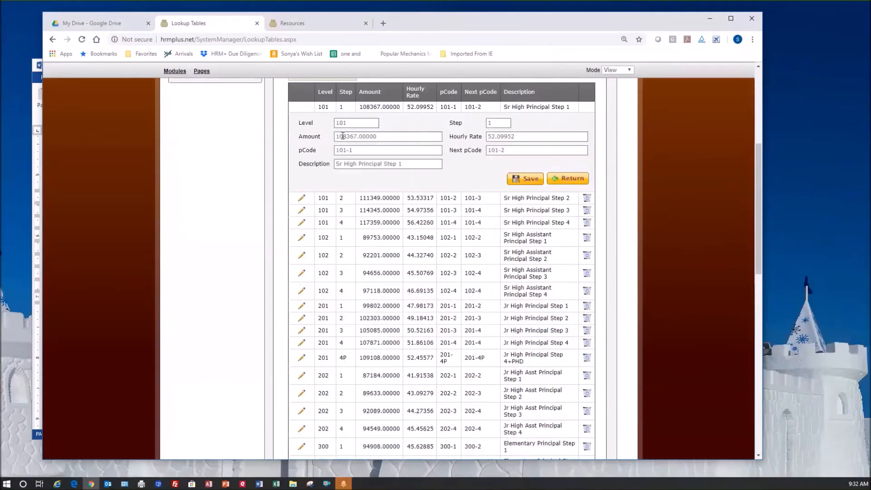
pyautogui.click(562, 179)
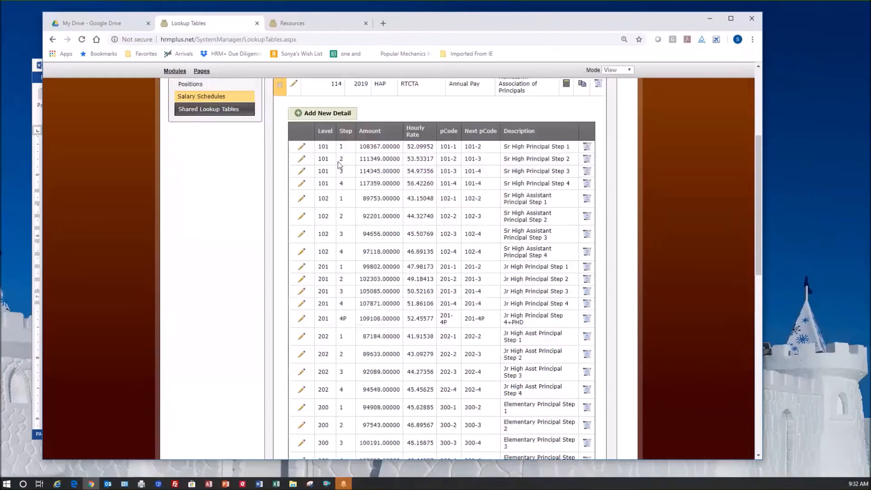
# Examine the amounts and hourly rates across all detail rows of HAP schedule 114
pyautogui.scroll(-1, 314, 193)
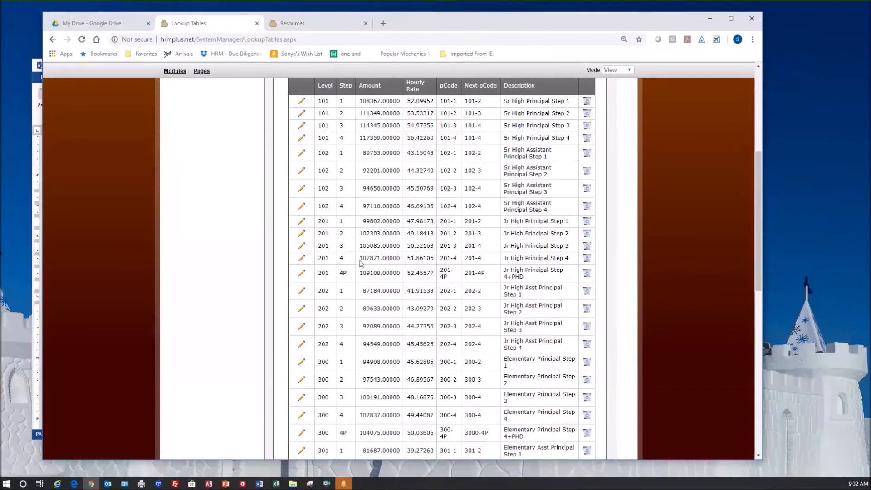
pyautogui.scroll(2, 361, 262)
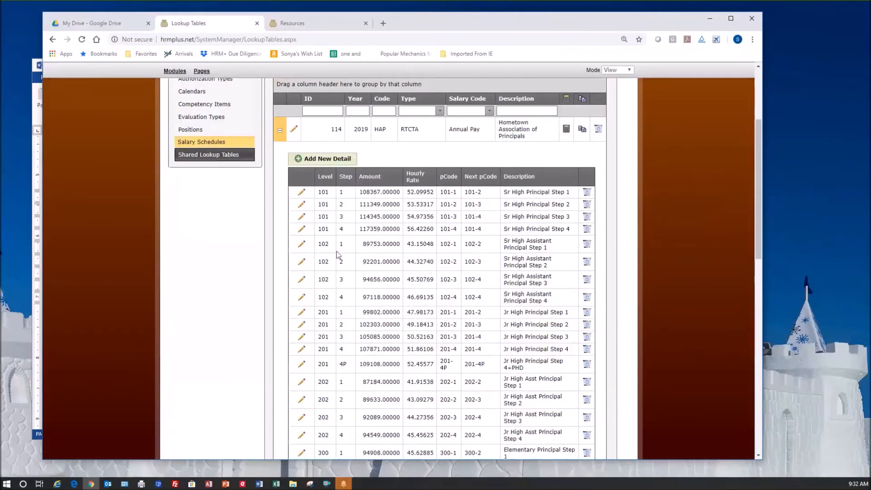
pyautogui.scroll(-8, 337, 255)
pyautogui.scroll(-4, 357, 303)
pyautogui.scroll(4, 381, 267)
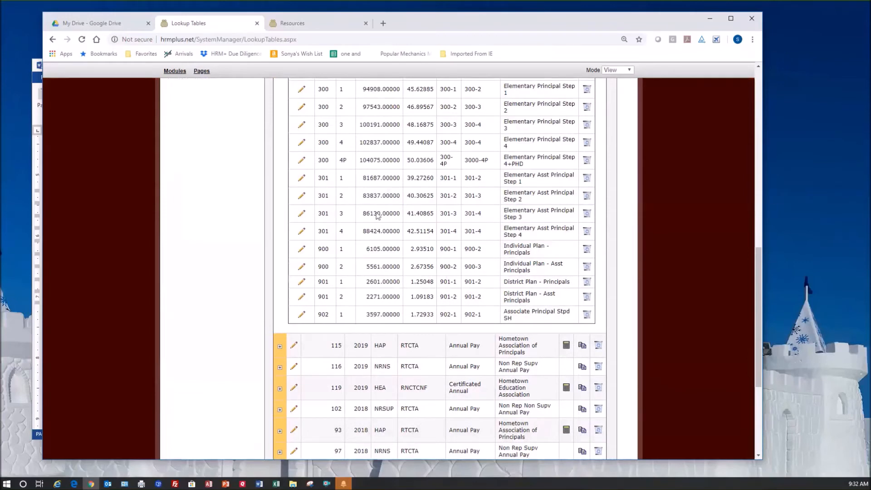
pyautogui.scroll(6, 376, 216)
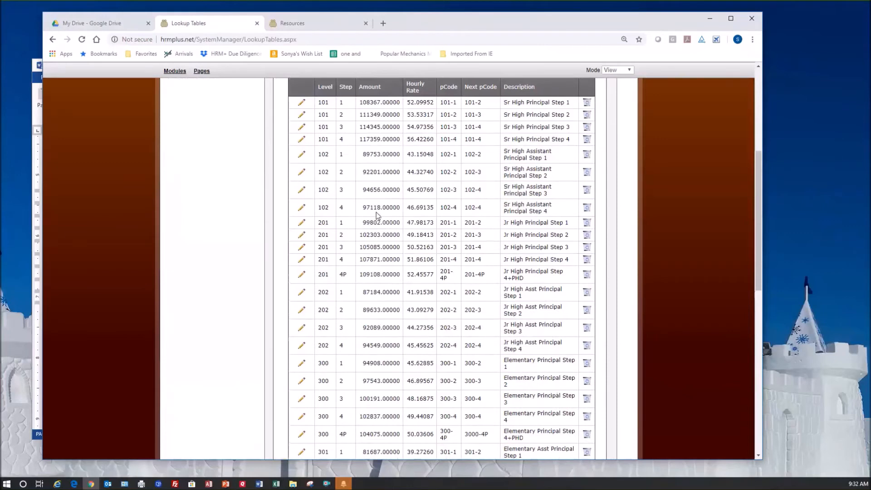
# Go to the Database Info page and open the ict_SalarySchedulesDetail table
pyautogui.scroll(4, 377, 212)
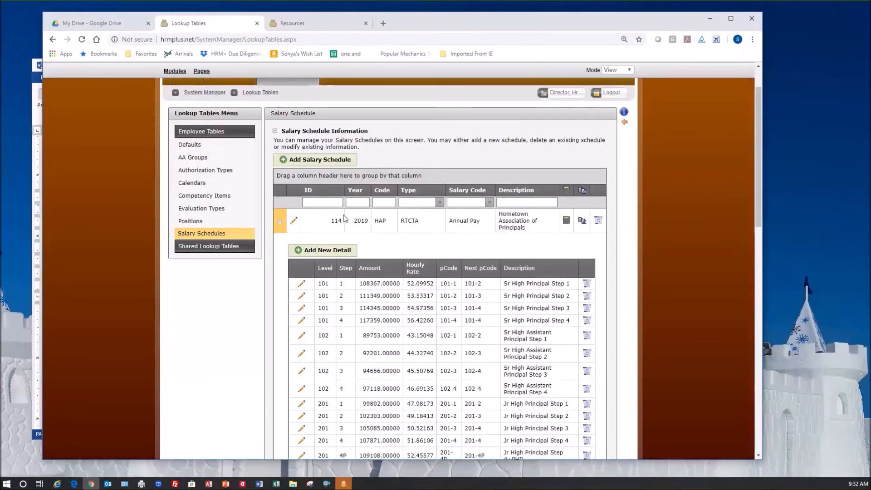
pyautogui.scroll(1, 337, 225)
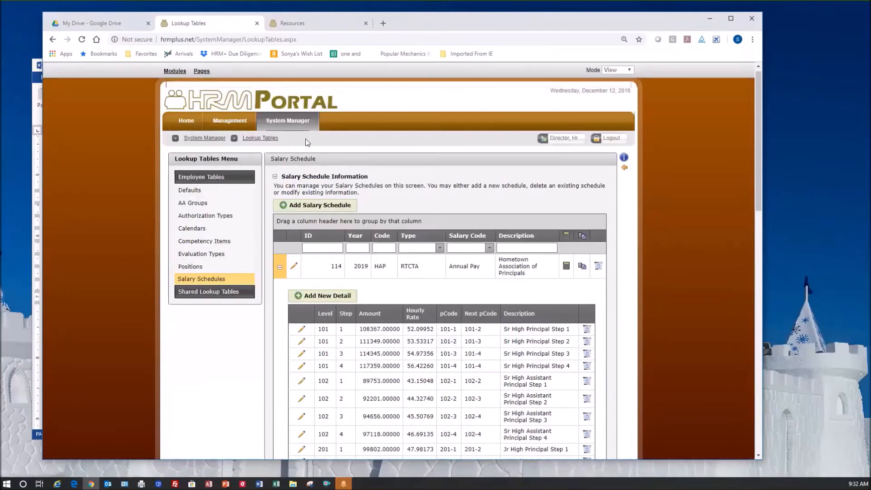
pyautogui.moveTo(288, 122)
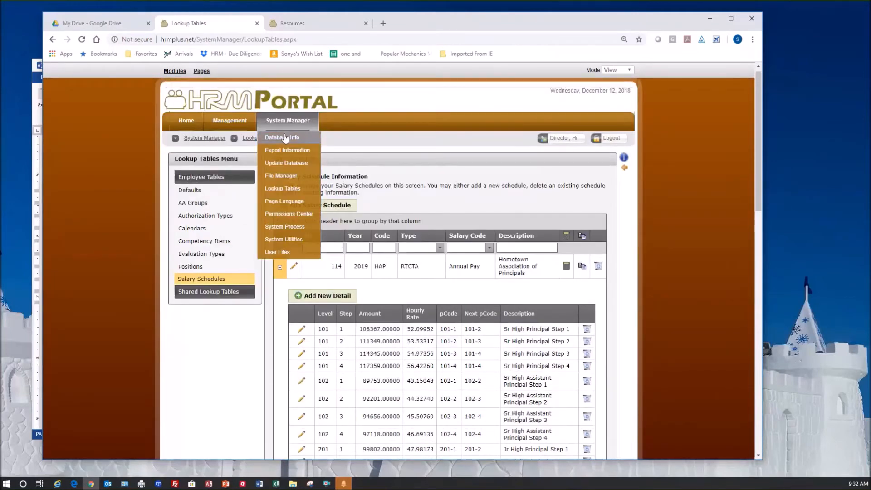
pyautogui.click(285, 137)
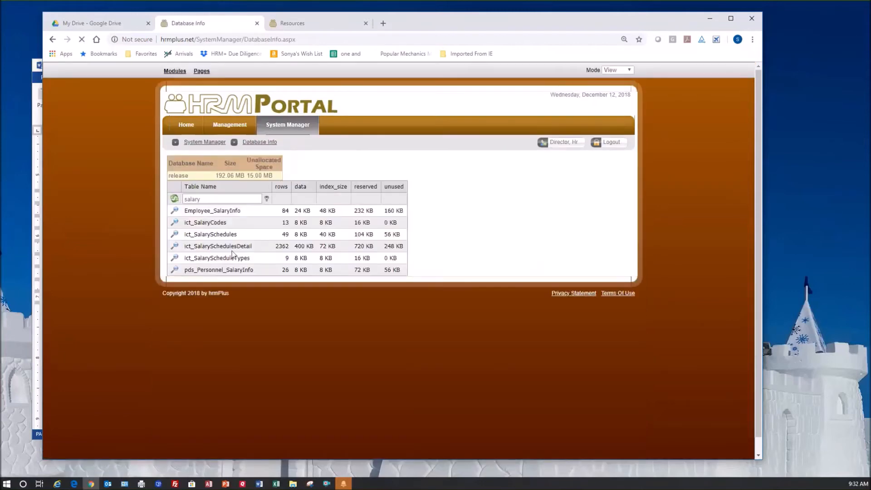
pyautogui.click(175, 247)
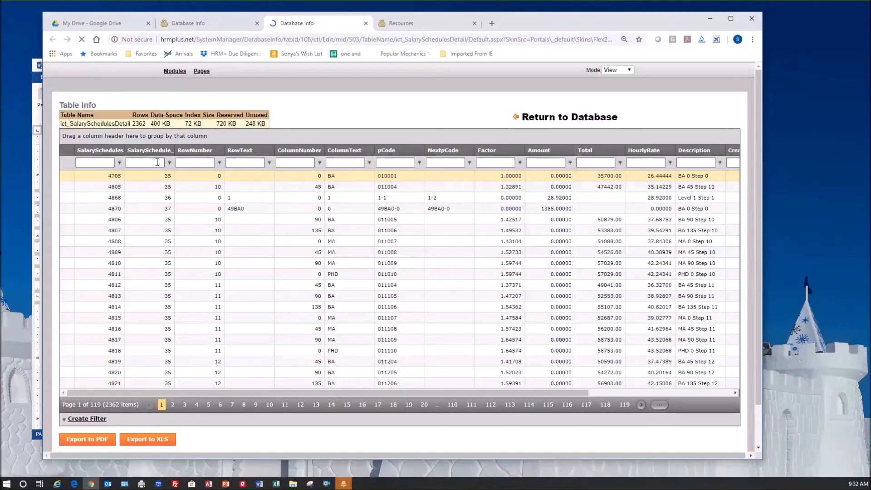
# Widen the SalarySchedule_ID column and filter the table to schedule ID 114
pyautogui.moveTo(177, 153); pyautogui.dragTo(204, 153)
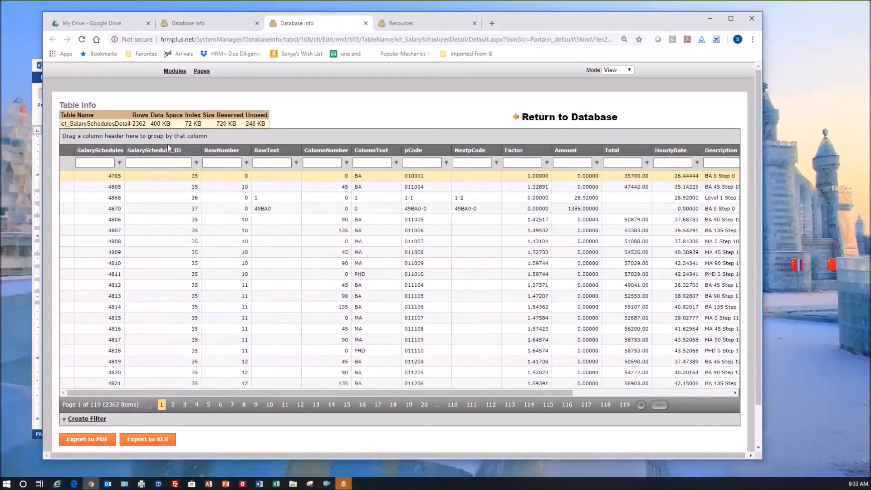
pyautogui.click(171, 166)
pyautogui.write('114')
pyautogui.press('Return')
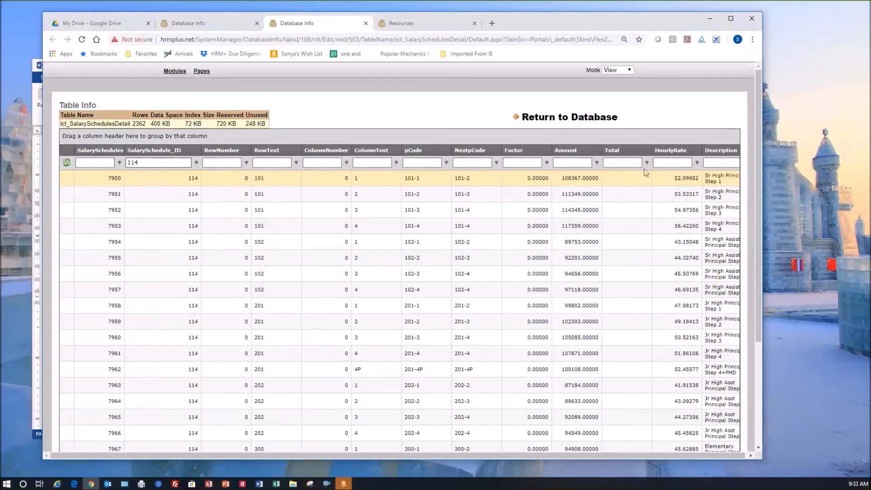
# Return to the database list and open the Salary Schedules employee lookup table
pyautogui.click(580, 118)
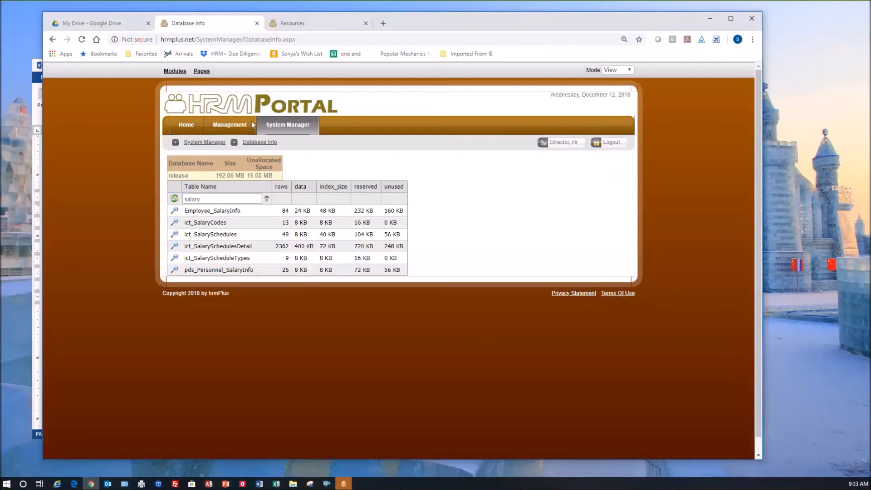
pyautogui.moveTo(291, 131)
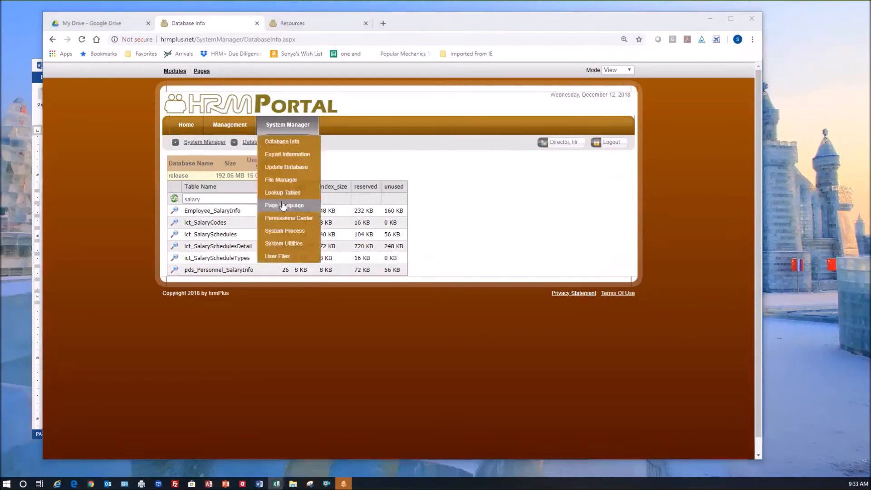
pyautogui.click(281, 194)
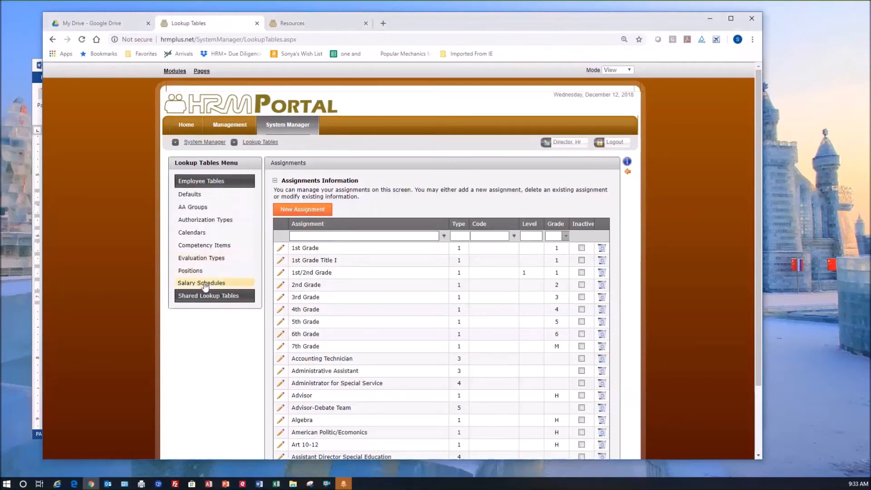
pyautogui.click(204, 283)
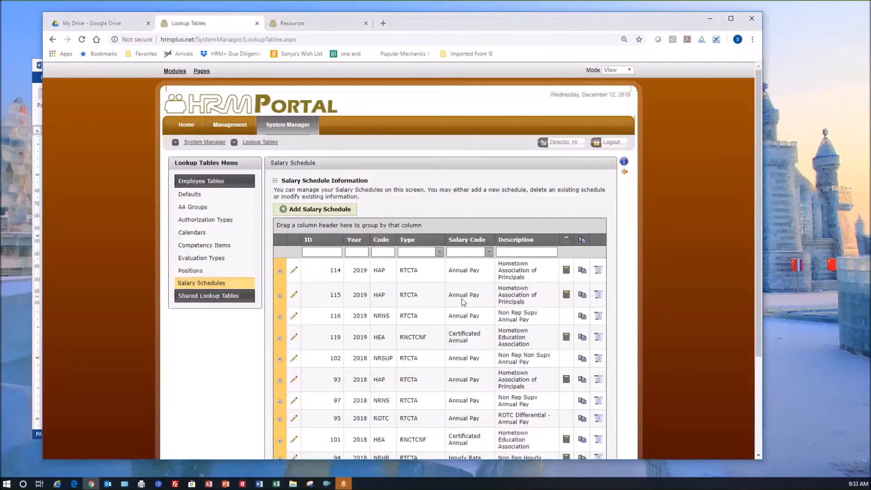
# Open the 2019 HAP salary schedule 115 for editing, check its settings, and return without saving
pyautogui.click(294, 295)
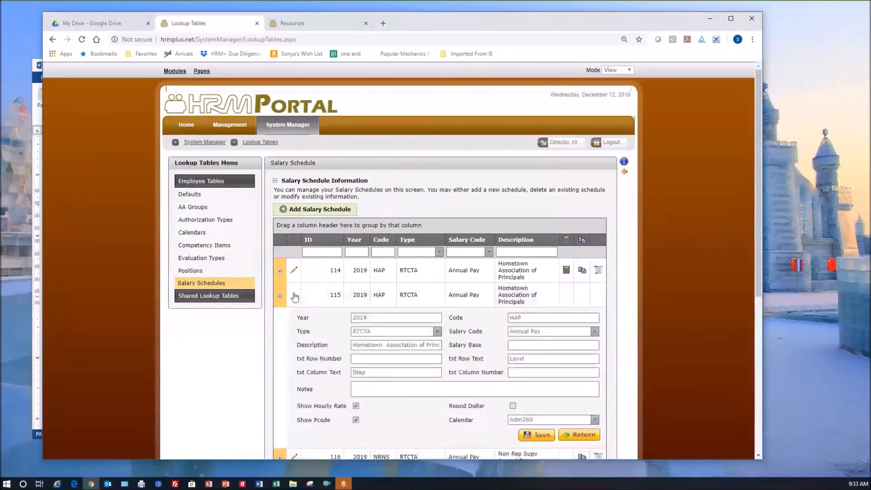
pyautogui.scroll(-2, 481, 358)
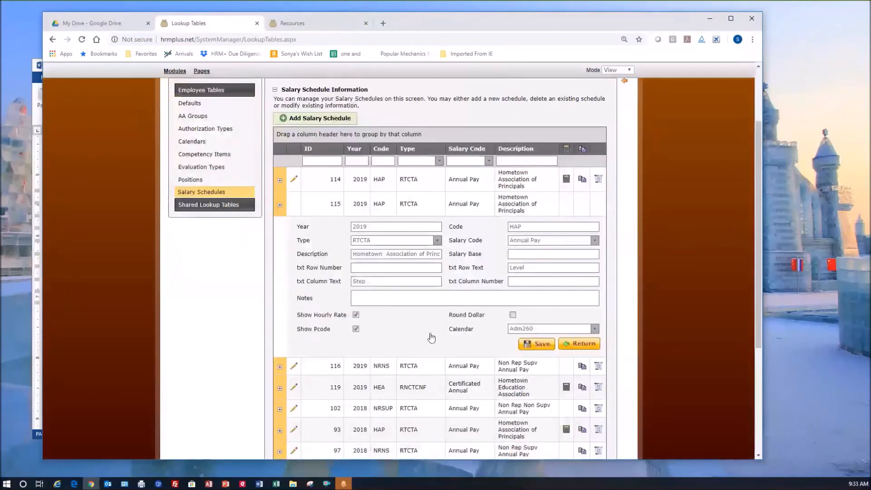
pyautogui.click(583, 346)
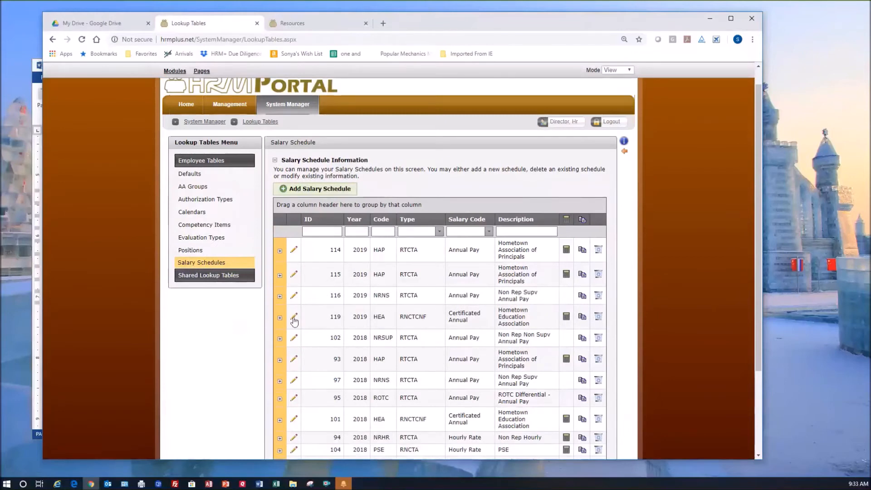
# Open the 2019 HEA salary schedule 119 for editing, inspect its Salary Base and other settings twice, and return without saving
pyautogui.click(294, 318)
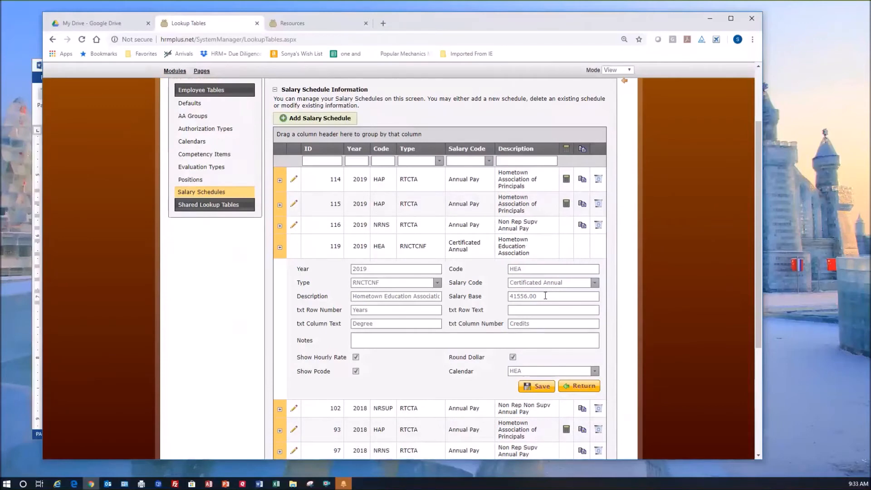
pyautogui.click(485, 296)
pyautogui.click(586, 387)
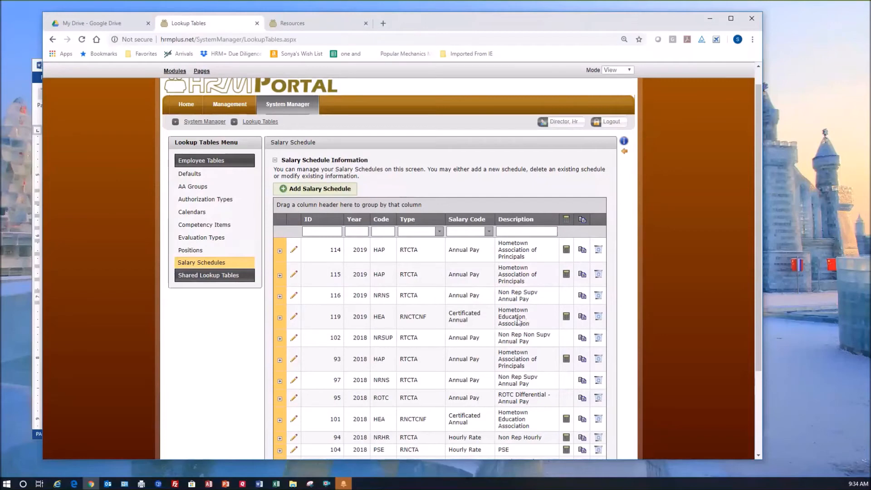
pyautogui.click(292, 320)
pyautogui.scroll(-2, 510, 326)
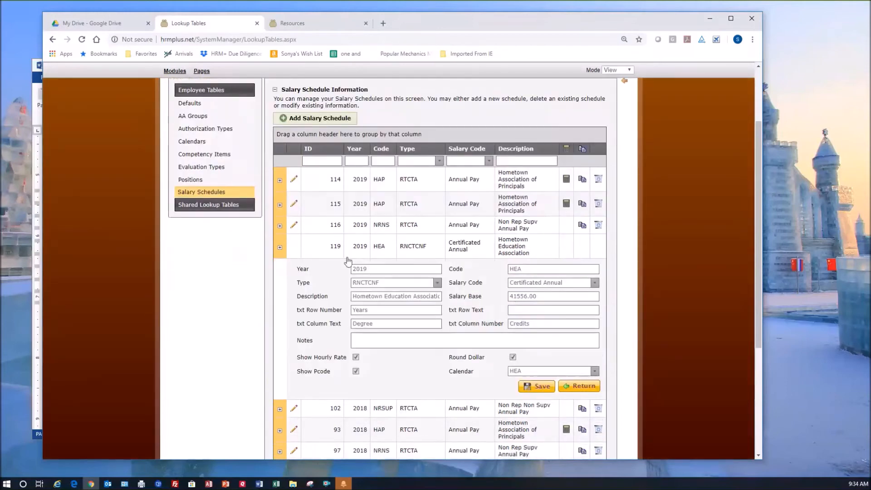
pyautogui.click(580, 387)
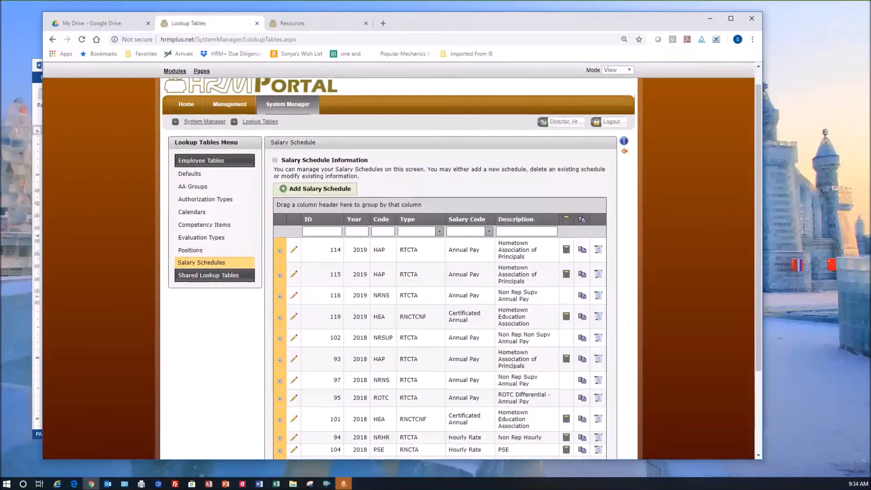
# Switch to the Creating a New Year-Employee Records document in Word and review the Salary Schedule Types table, including RNCTCNF
pyautogui.hotkey('alt', 'Tab')
pyautogui.scroll(2, 341, 309)
pyautogui.scroll(-1, 340, 311)
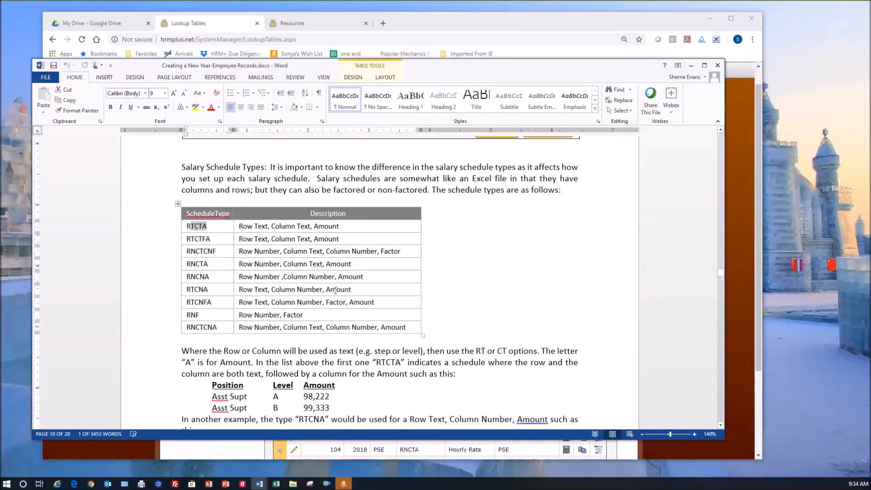
pyautogui.click(217, 274)
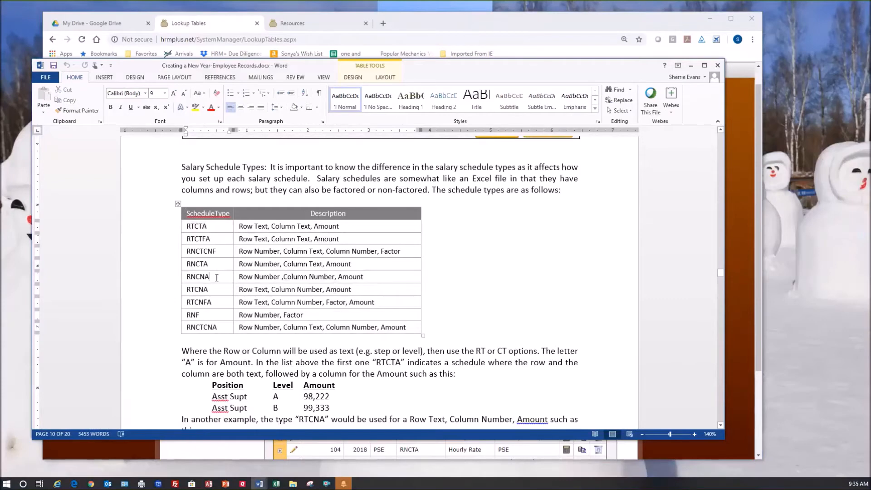
pyautogui.scroll(-2, 217, 274)
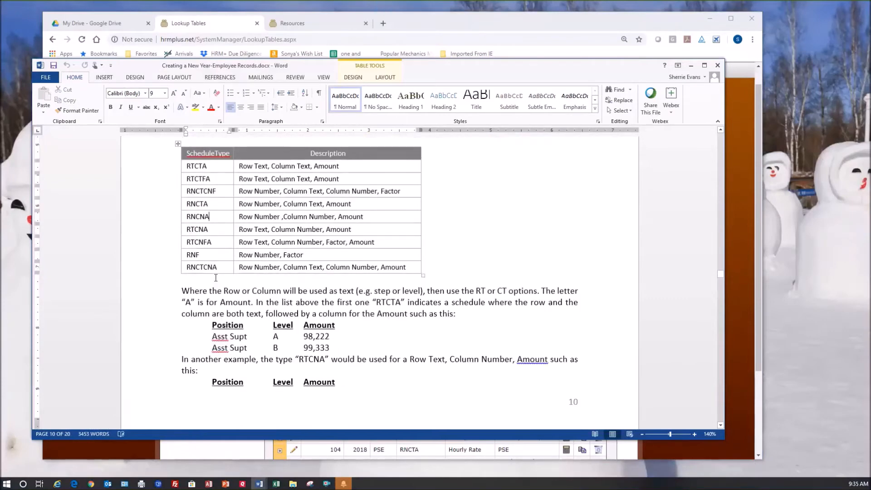
pyautogui.moveTo(213, 190); pyautogui.dragTo(223, 189)
pyautogui.click(216, 216)
# Read the RTCTA and RTCNA examples and the factored schedule example that multiplies factors by the salary base
pyautogui.scroll(-3, 224, 286)
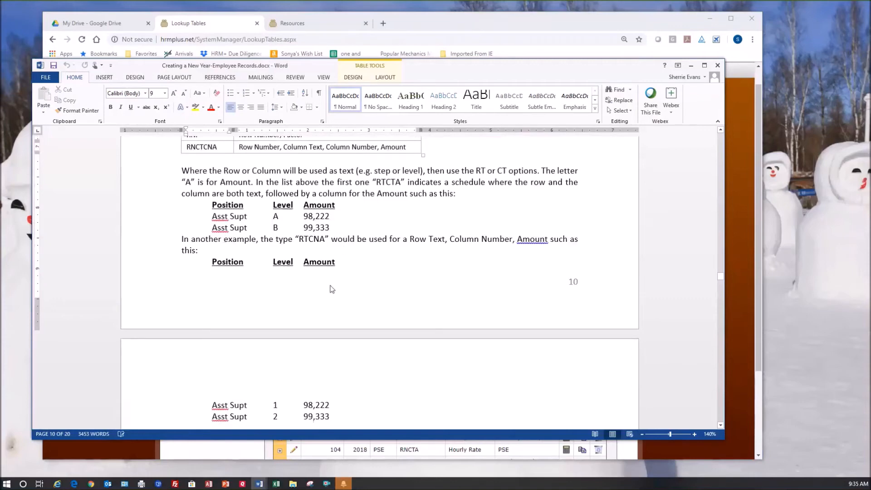
pyautogui.scroll(-1, 332, 289)
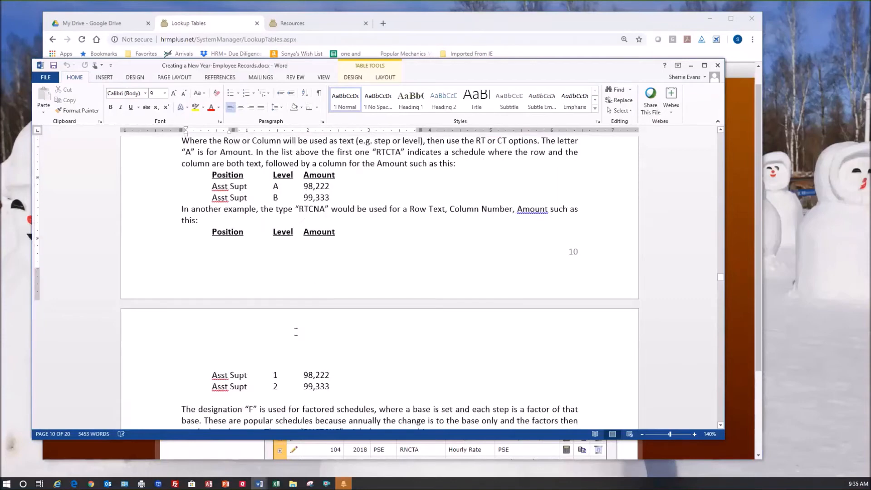
pyautogui.scroll(-5, 296, 332)
pyautogui.scroll(-4, 297, 335)
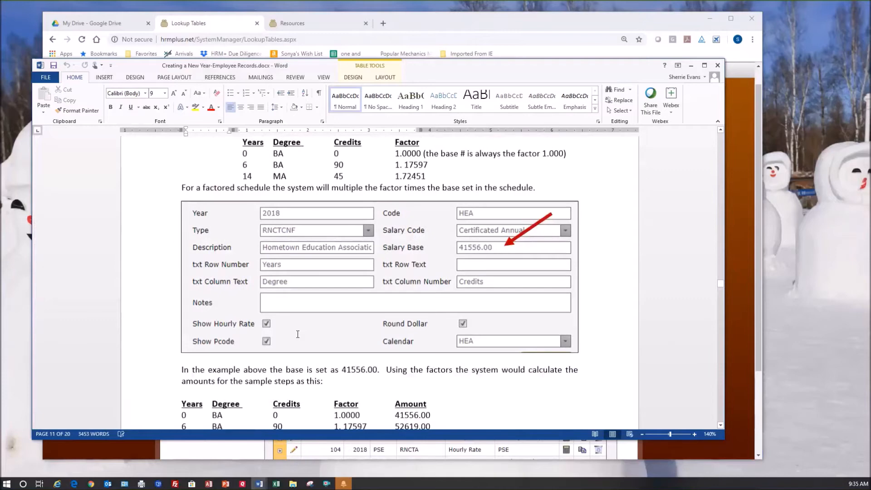
pyautogui.scroll(-1, 297, 334)
pyautogui.scroll(-2, 423, 297)
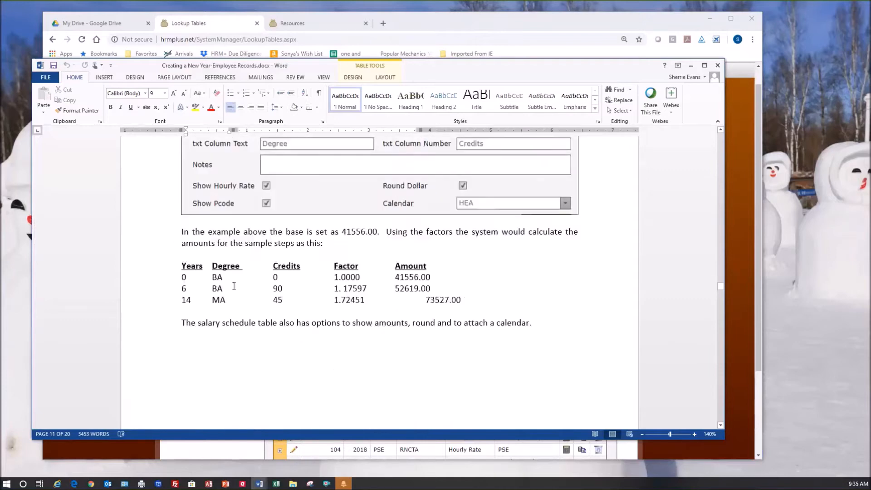
pyautogui.scroll(-2, 416, 301)
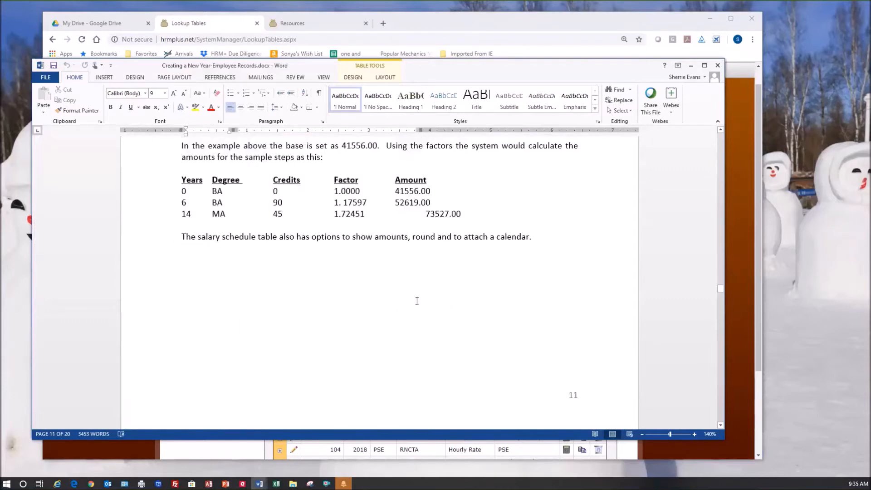
# Examine the HEA form illustration marking the Show Hourly Rate, Show Pcode, Round Dollar and Calendar options
pyautogui.scroll(-2, 375, 324)
pyautogui.scroll(-5, 375, 324)
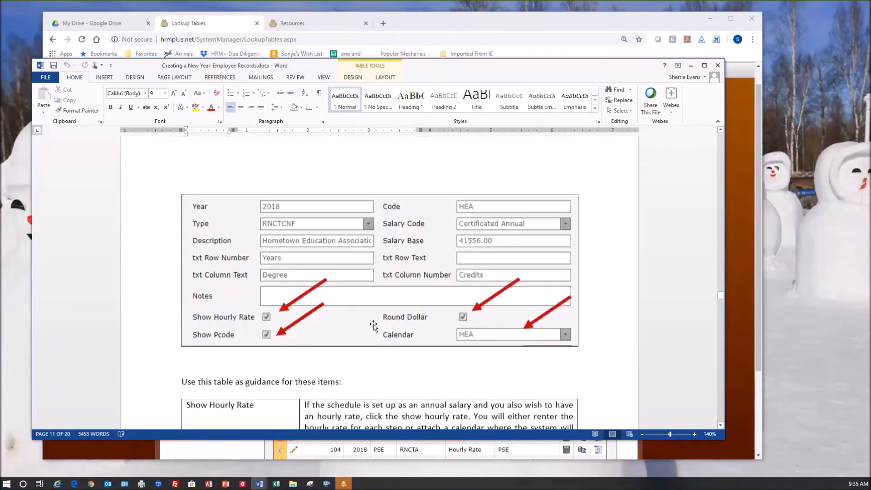
pyautogui.scroll(-2, 374, 324)
pyautogui.scroll(1, 375, 323)
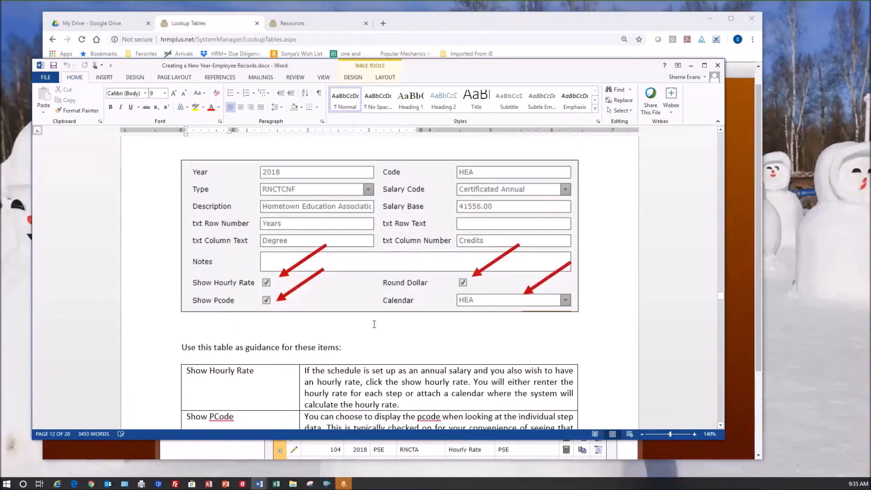
pyautogui.scroll(1, 374, 323)
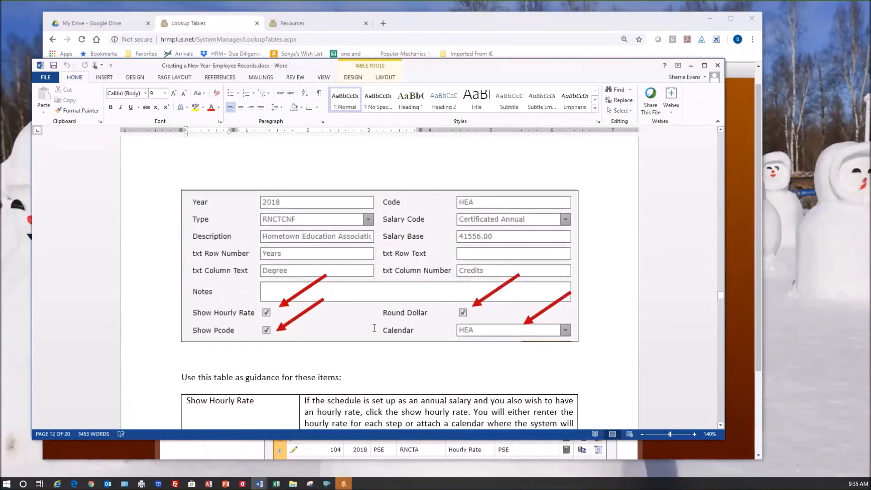
pyautogui.scroll(-1, 374, 325)
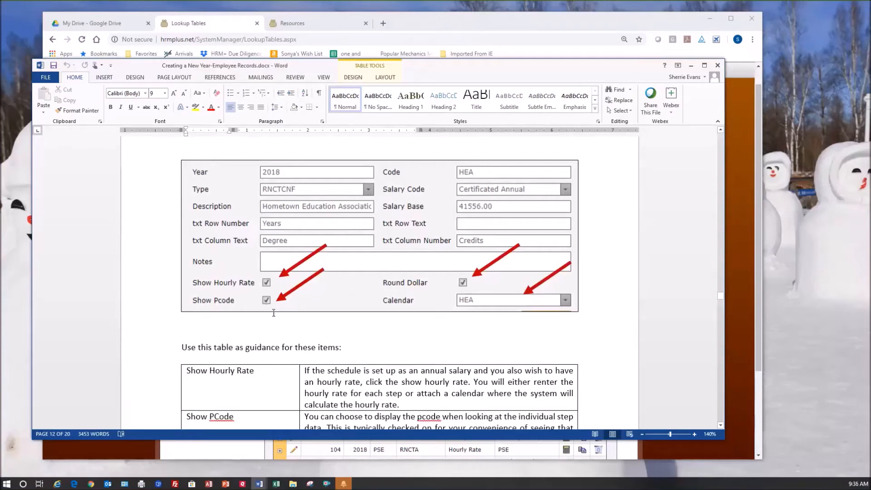
# Read the guidance table for Show Hourly Rate, Show PCode, Round Dollar and Calendar through the end of page 12
pyautogui.scroll(-4, 274, 313)
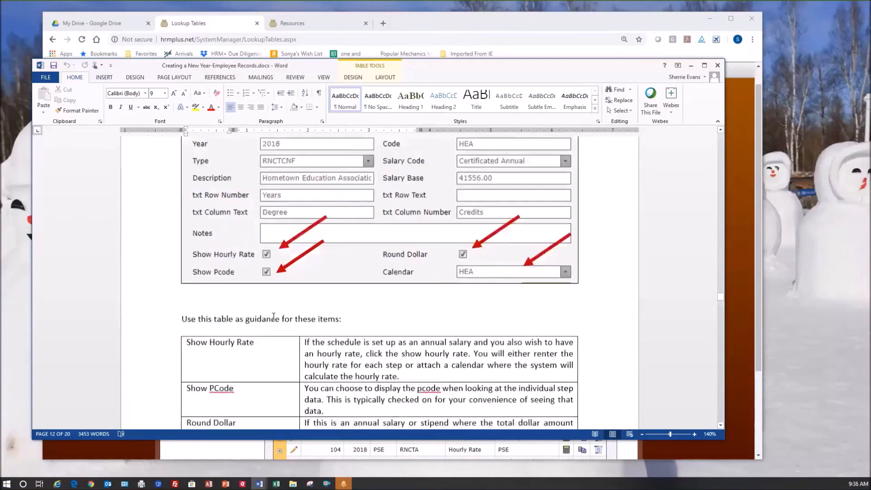
pyautogui.click(325, 327)
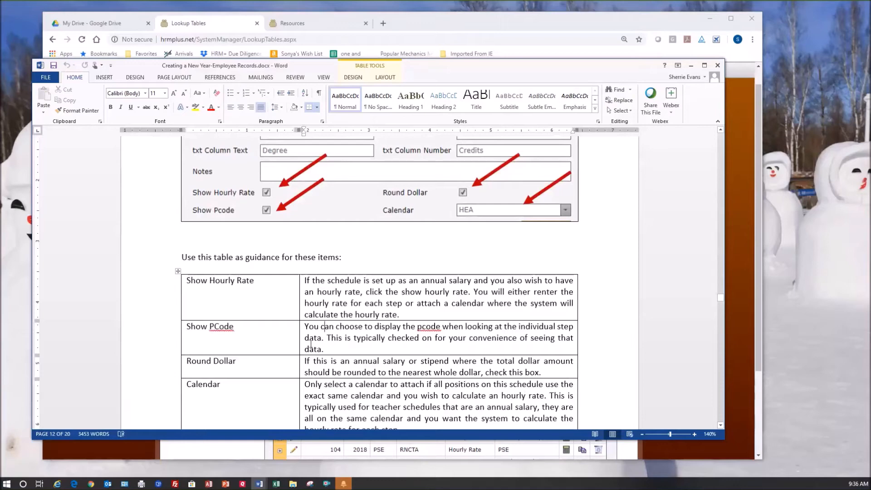
pyautogui.scroll(-3, 311, 346)
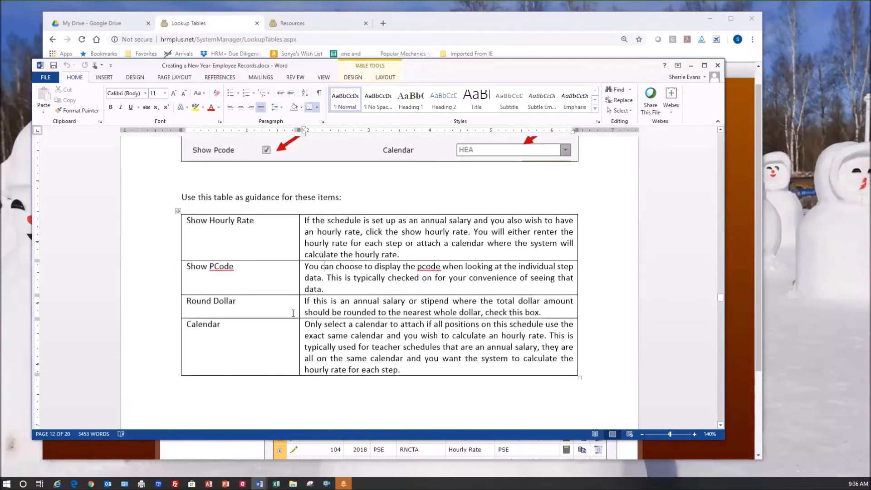
pyautogui.scroll(-3, 296, 320)
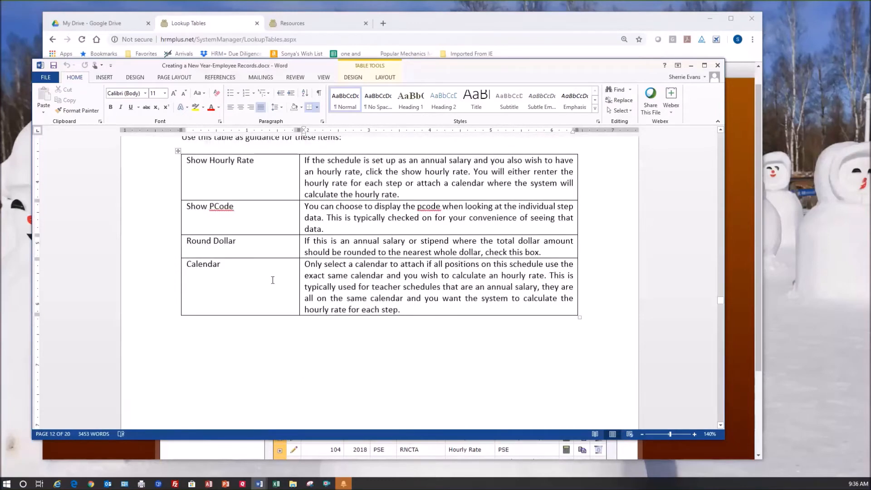
pyautogui.scroll(-4, 275, 295)
pyautogui.scroll(-5, 279, 315)
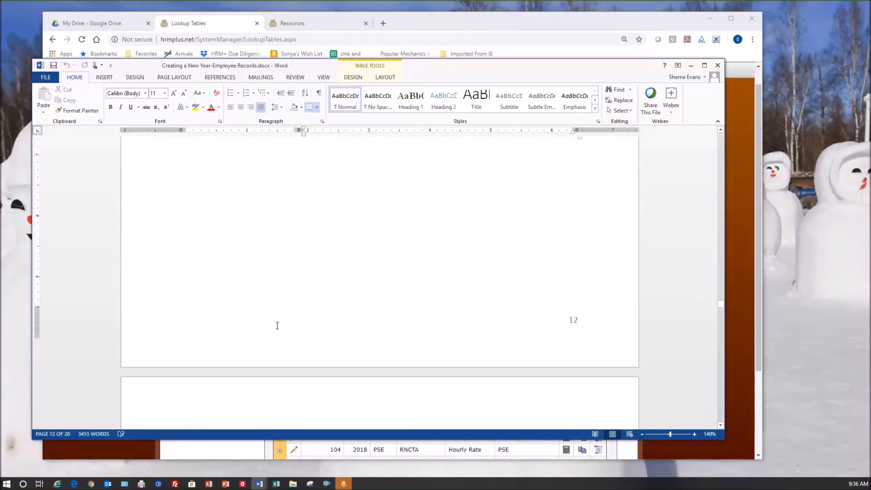
# Read the document's guidance on updating factored schedules with the calculator and editing non-factored schedule steps, through the end of page 13
pyautogui.scroll(-10, 278, 325)
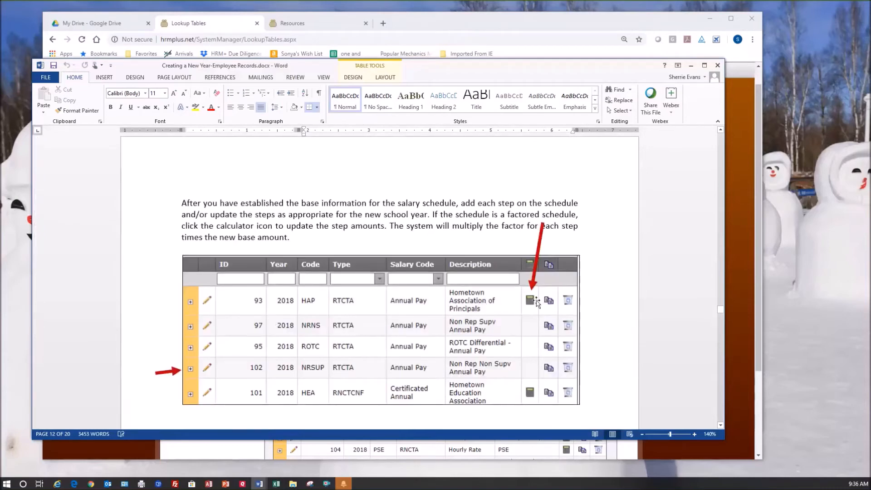
pyautogui.scroll(-4, 530, 308)
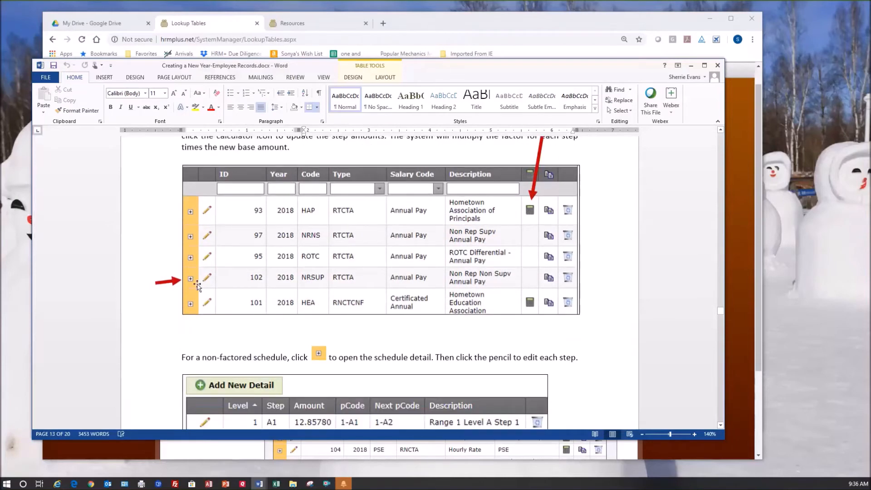
pyautogui.scroll(-9, 192, 286)
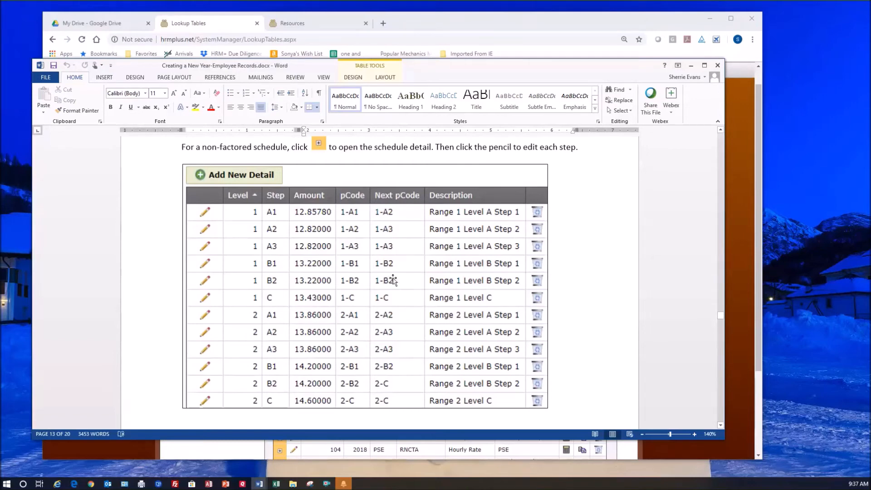
pyautogui.scroll(-3, 398, 272)
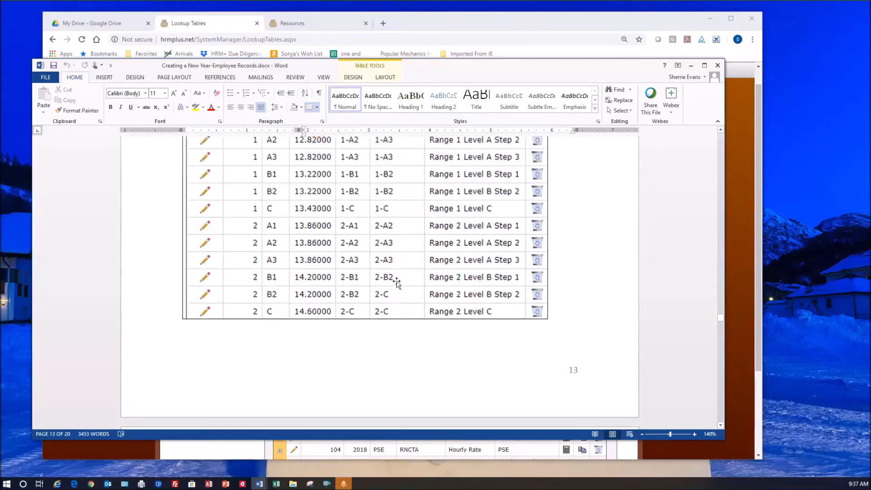
pyautogui.scroll(-4, 396, 286)
pyautogui.scroll(-3, 394, 291)
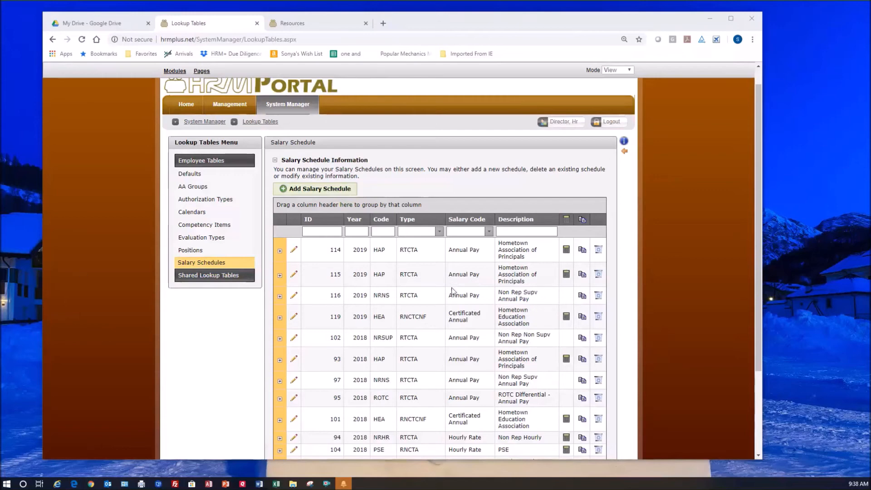
# Switch to HRM Portal and look through the first page of the Salary Schedule list
pyautogui.scroll(-3, 452, 290)
pyautogui.scroll(3, 450, 295)
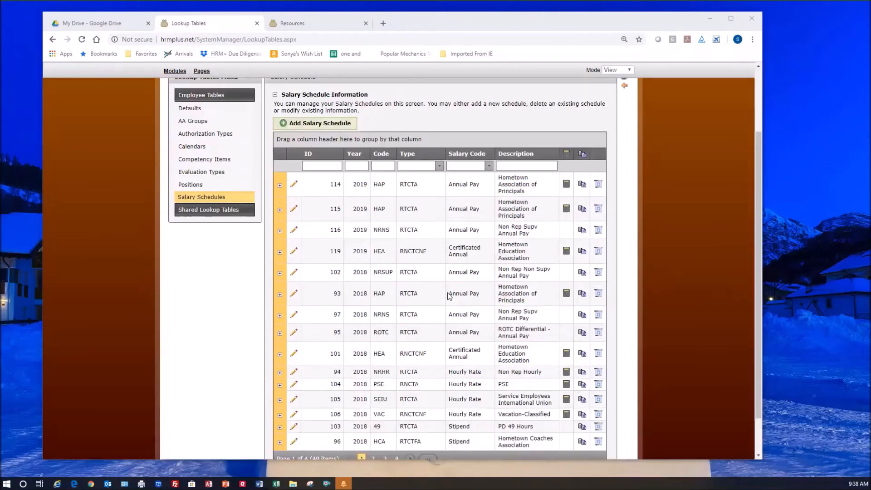
pyautogui.scroll(-3, 449, 296)
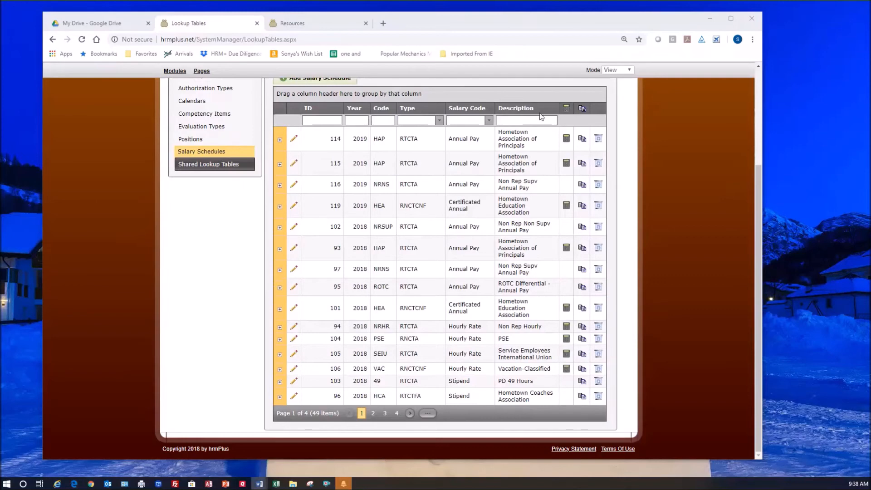
# Switch to the Creating a New Year-Employee Records document in Word and read the Post Experience section up to Process for Posting Experience
pyautogui.hotkey('alt', 'Tab')
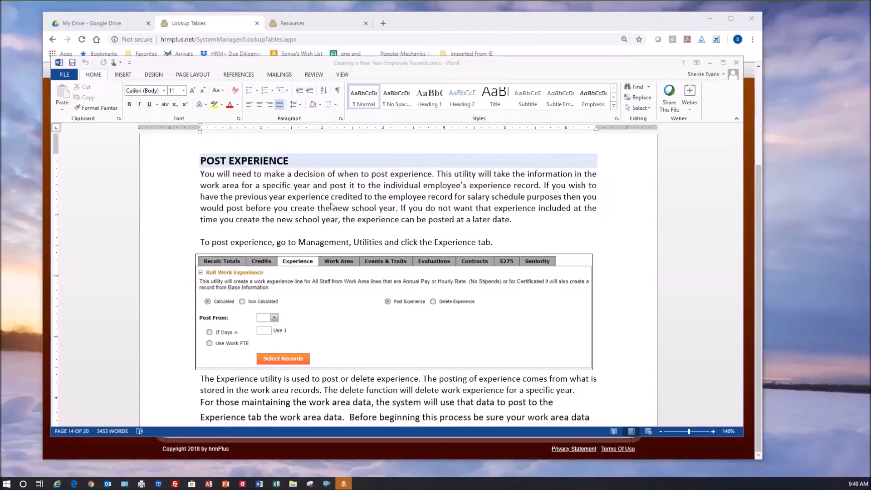
pyautogui.scroll(-1, 333, 205)
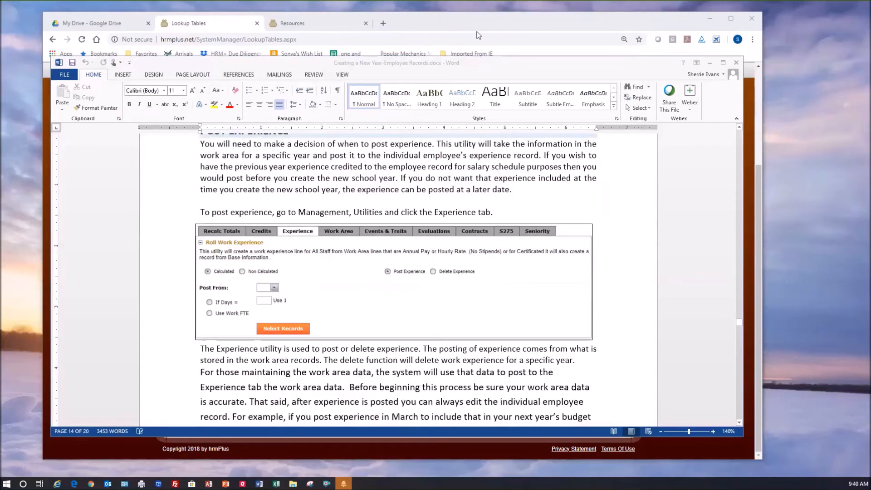
pyautogui.moveTo(341, 62); pyautogui.dragTo(321, 32)
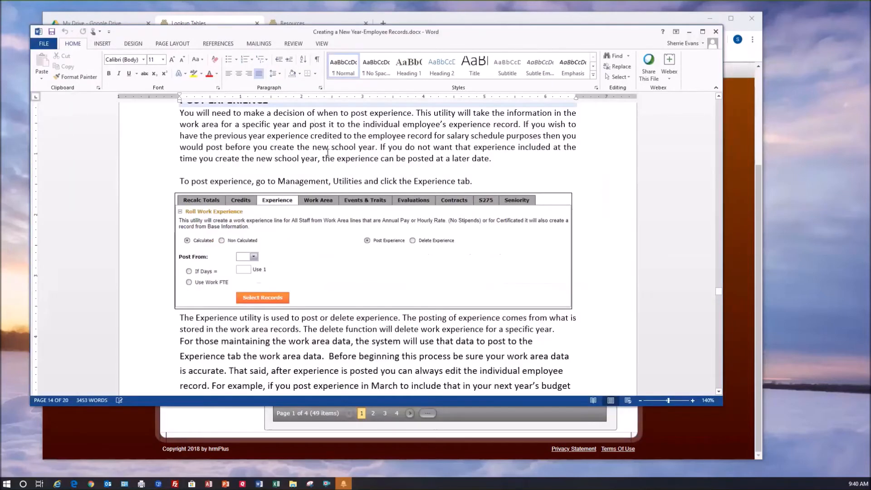
pyautogui.scroll(-1, 357, 222)
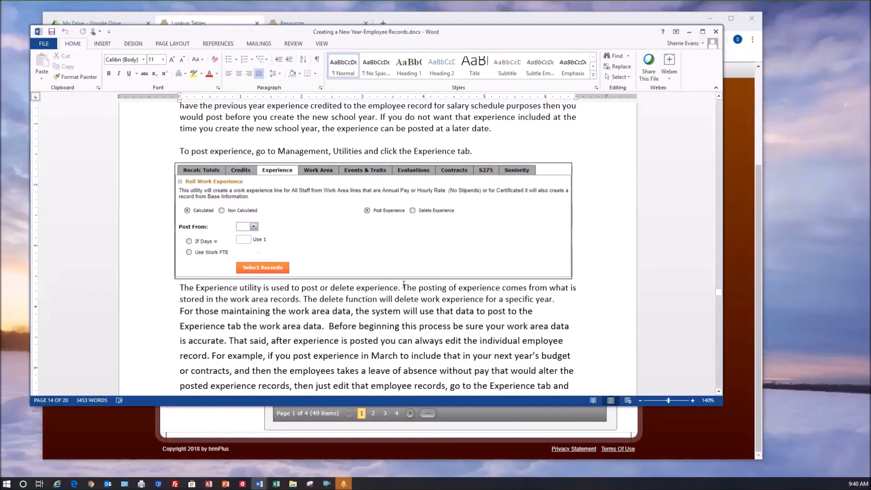
pyautogui.scroll(-2, 403, 284)
pyautogui.scroll(-2, 394, 245)
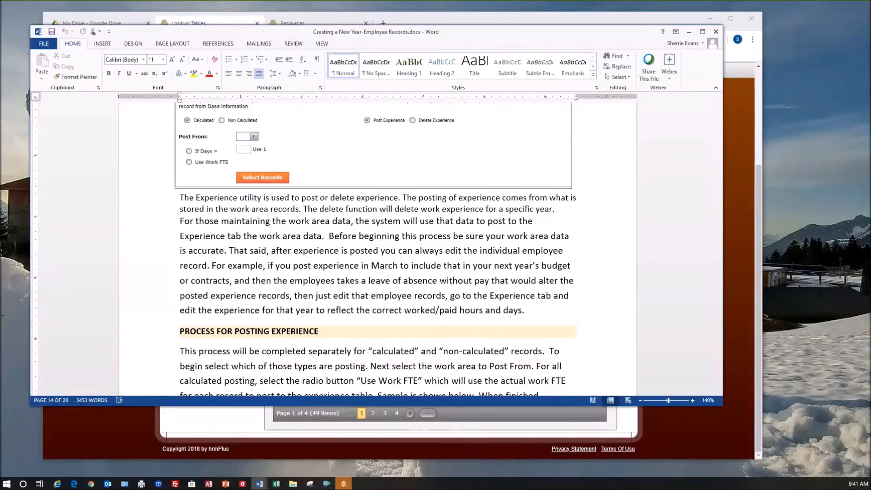
# In HRM Portal, search employees of any type, review the first listed teacher's Experience records, and return to the search page
pyautogui.moveTo(227, 143)
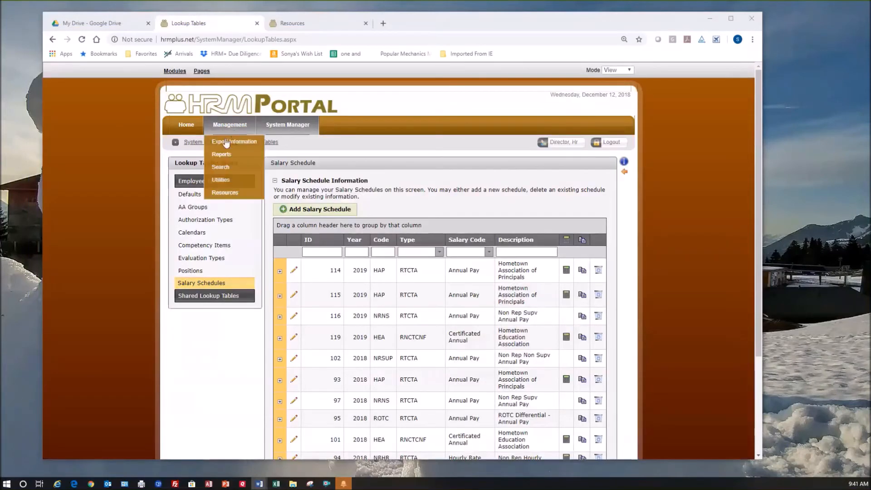
pyautogui.click(225, 168)
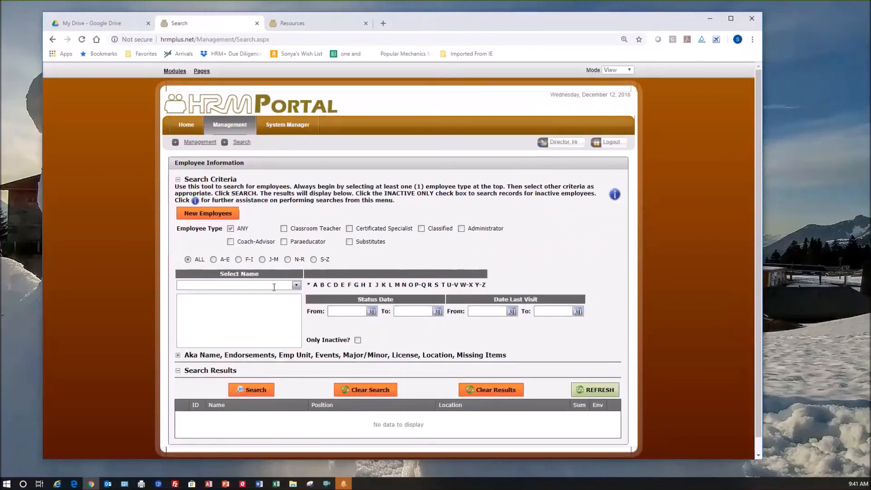
pyautogui.click(263, 391)
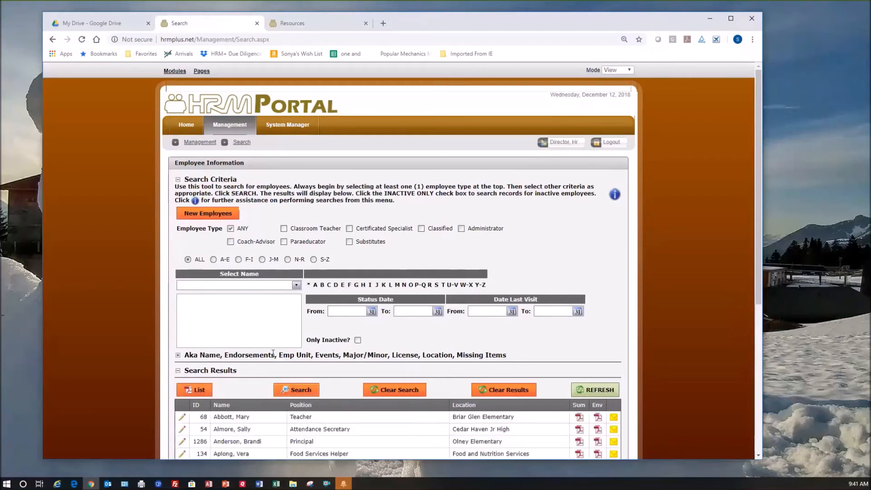
pyautogui.scroll(-1, 253, 407)
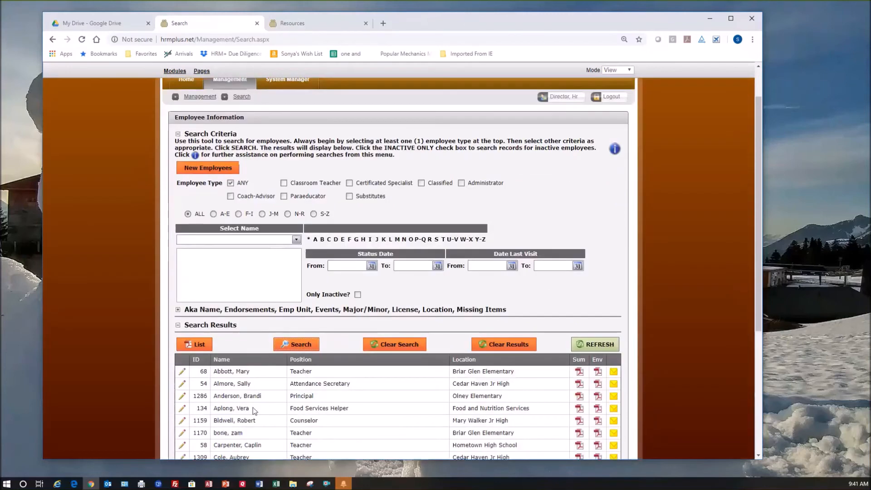
pyautogui.click(183, 372)
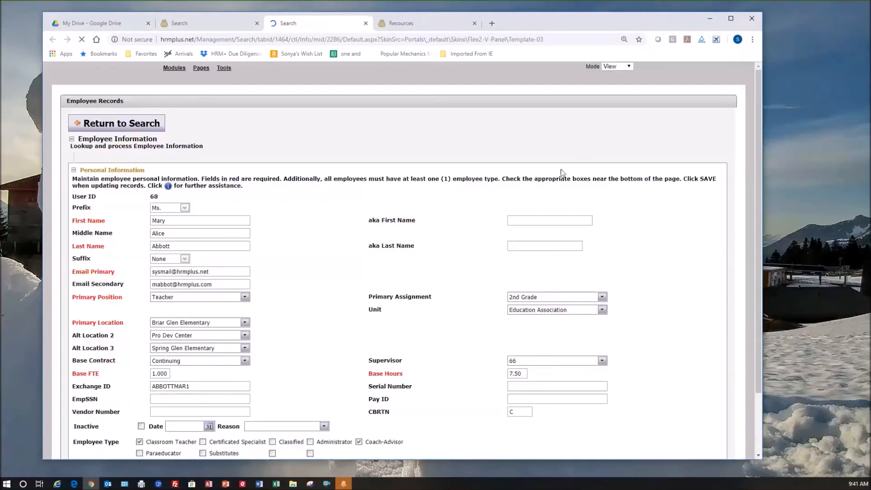
pyautogui.click(517, 166)
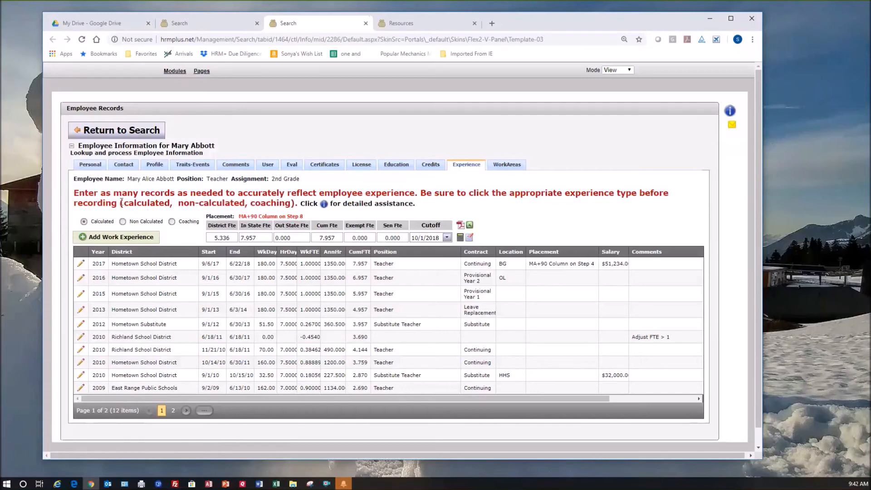
pyautogui.click(149, 136)
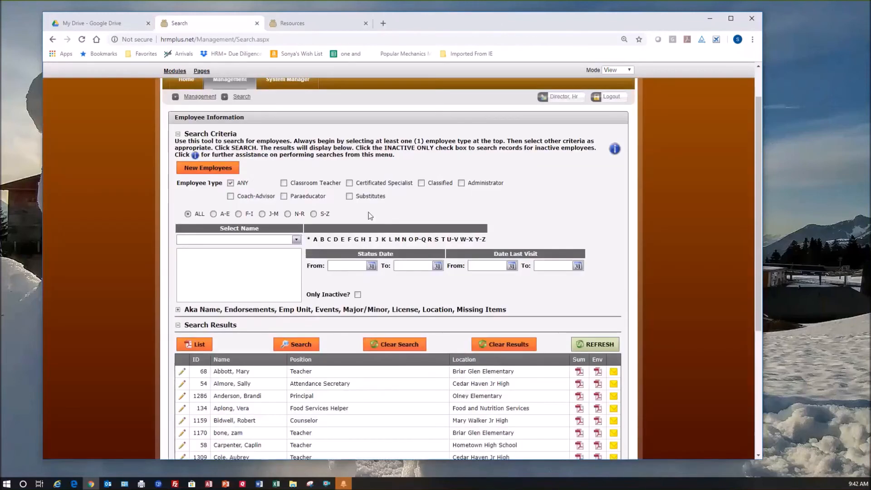
# In the Experience utility, preview the Calculated records to post from work area 4 (2018) using Work FTE, and close the preview without posting
pyautogui.scroll(1, 370, 215)
pyautogui.moveTo(230, 125)
pyautogui.click(227, 183)
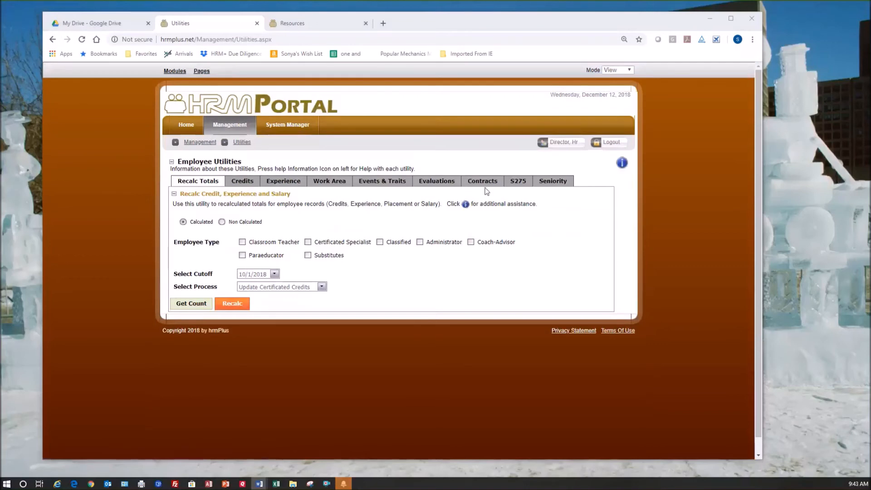
pyautogui.click(296, 182)
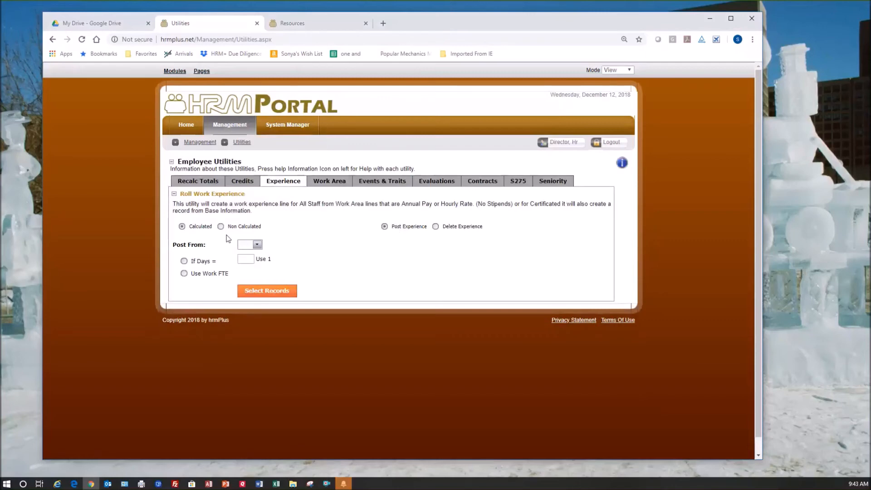
pyautogui.click(256, 245)
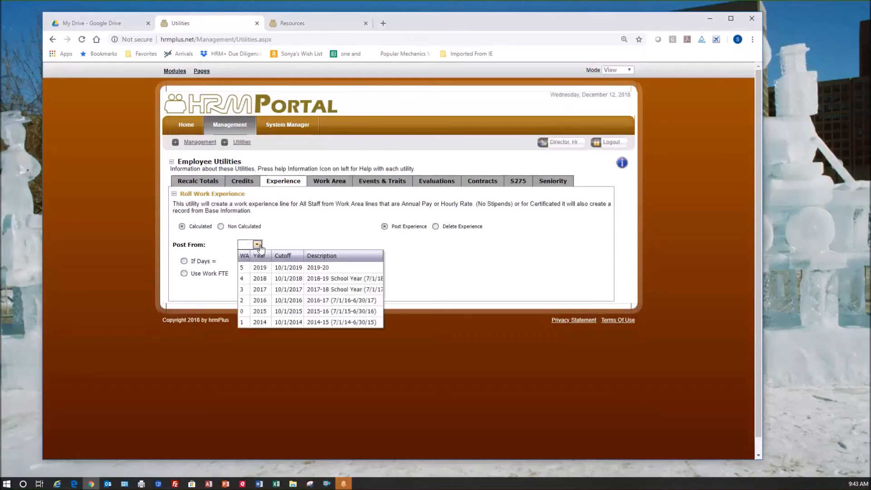
pyautogui.click(263, 279)
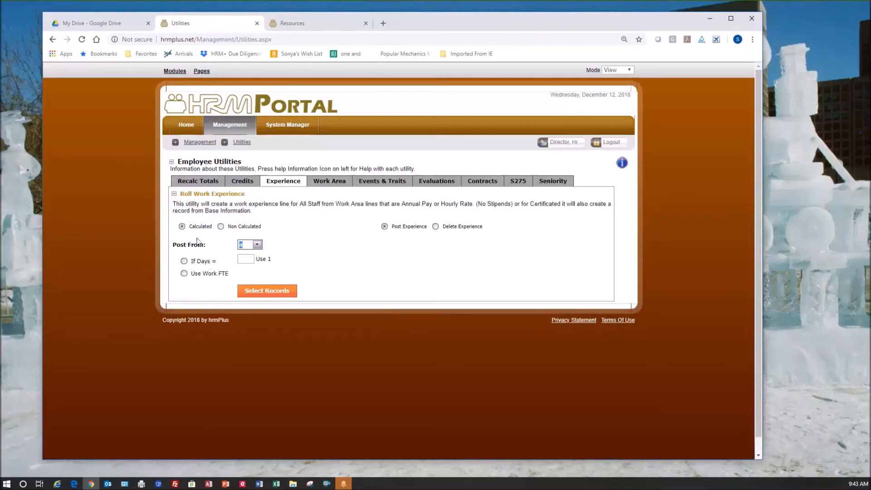
pyautogui.click(185, 274)
pyautogui.click(282, 291)
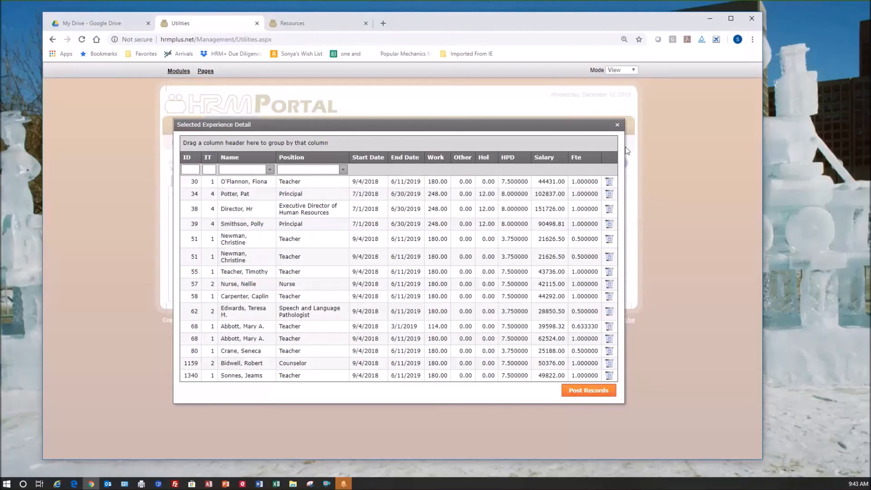
pyautogui.click(618, 126)
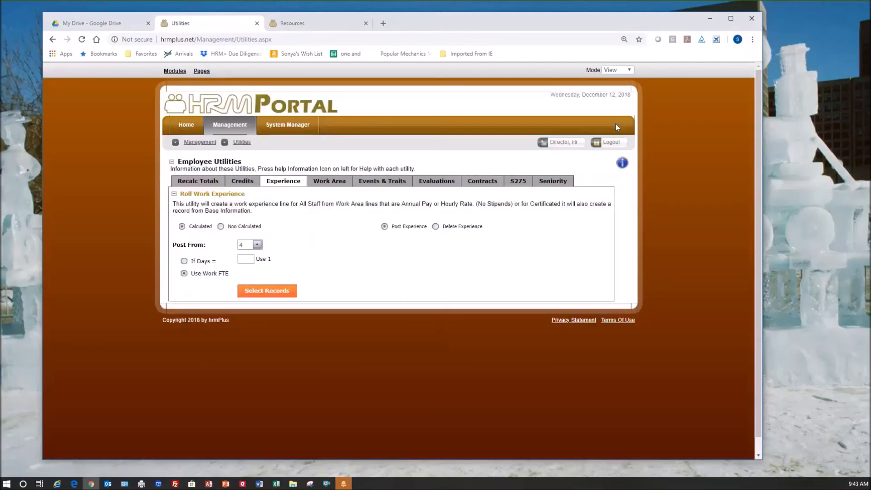
# Set the Experience utility to Non Calculated, Post From 4 (2018) and If Days = 90 Use 1, and preview the records without posting
pyautogui.click(185, 182)
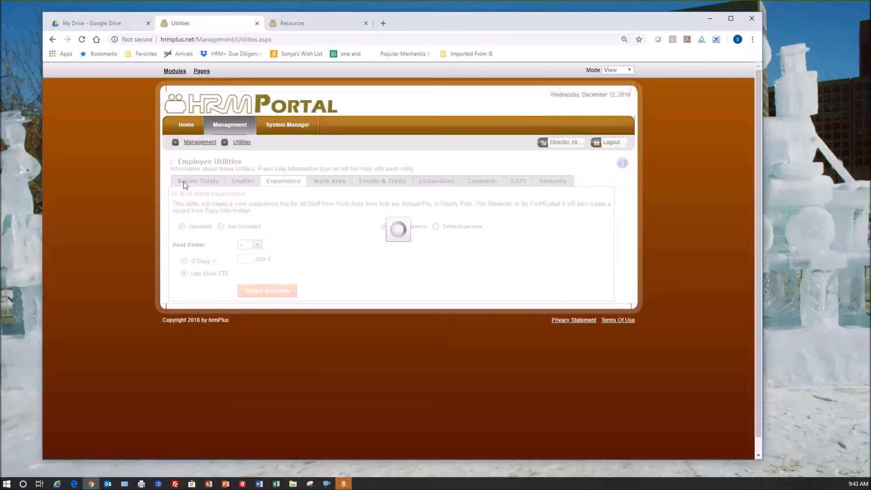
pyautogui.click(295, 184)
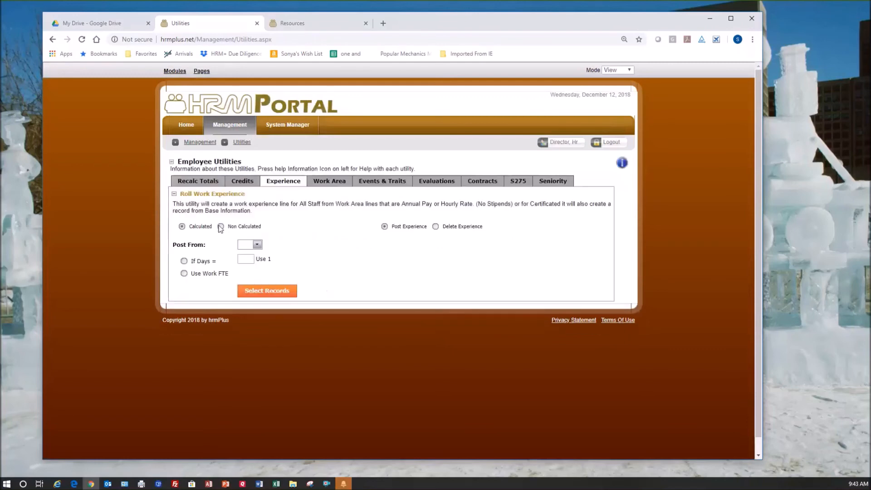
pyautogui.click(220, 227)
pyautogui.click(257, 244)
pyautogui.click(262, 279)
pyautogui.click(246, 262)
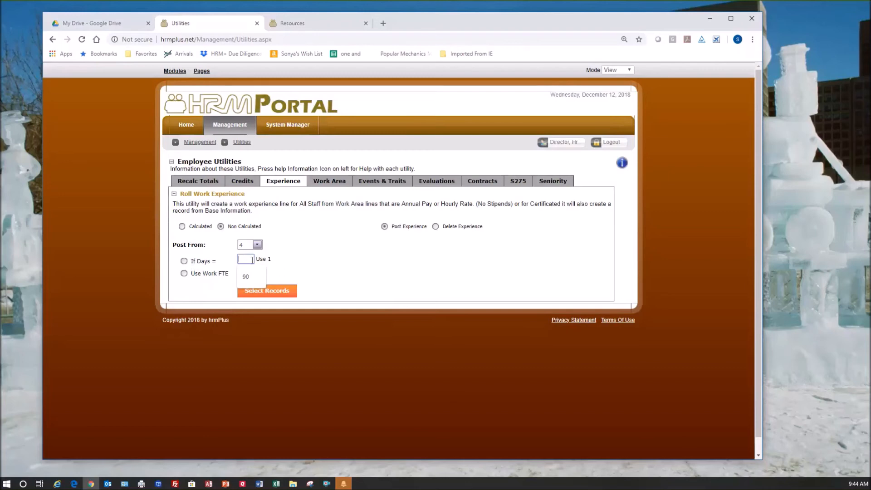
pyautogui.click(184, 261)
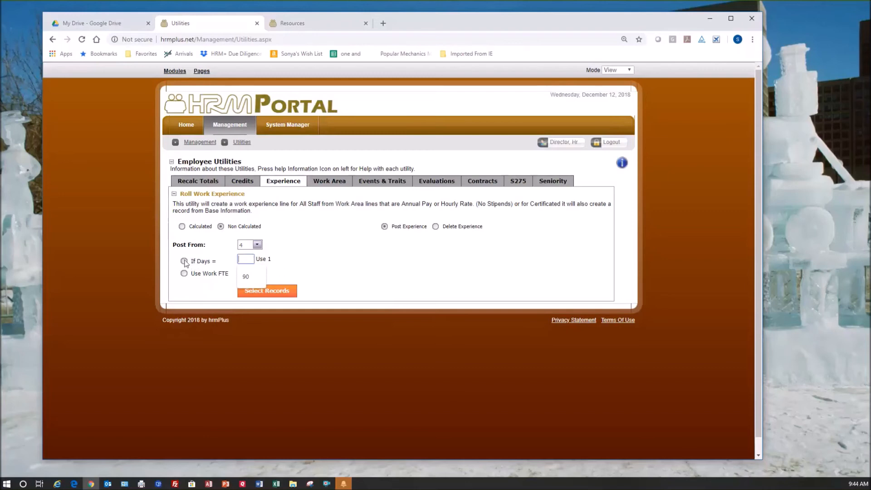
pyautogui.click(242, 261)
pyautogui.write('90')
pyautogui.press('Tab')
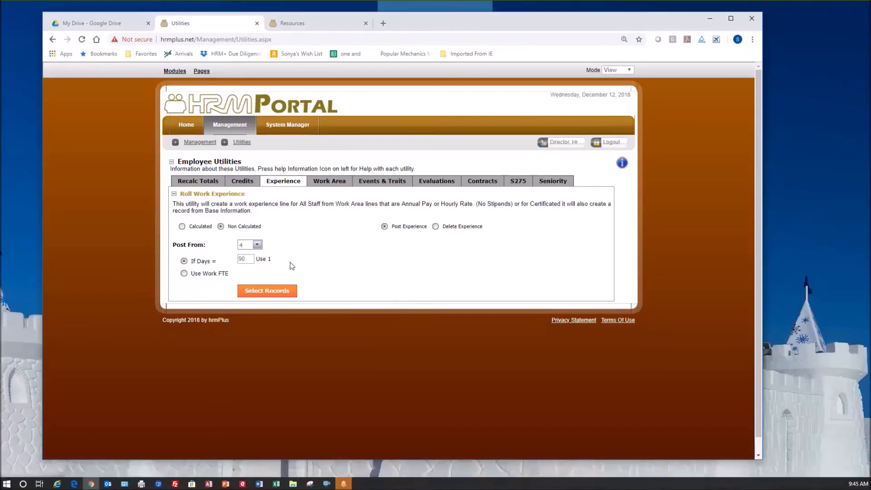
pyautogui.click(283, 291)
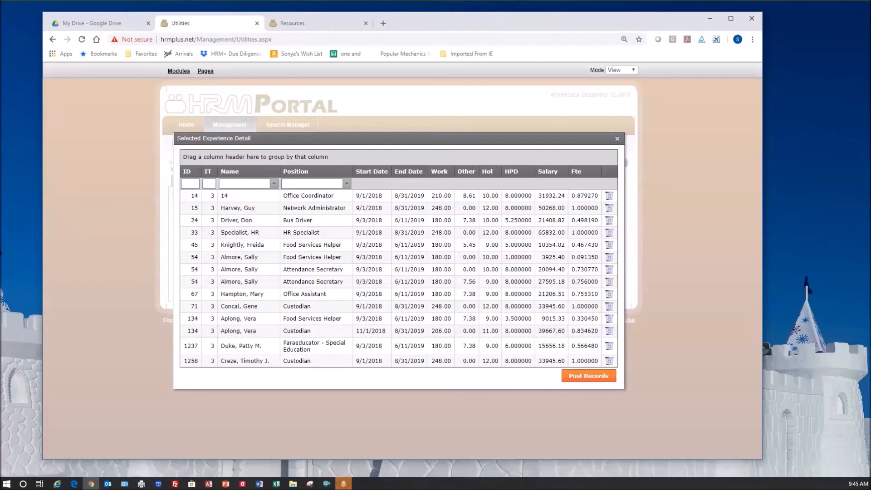
pyautogui.click(617, 138)
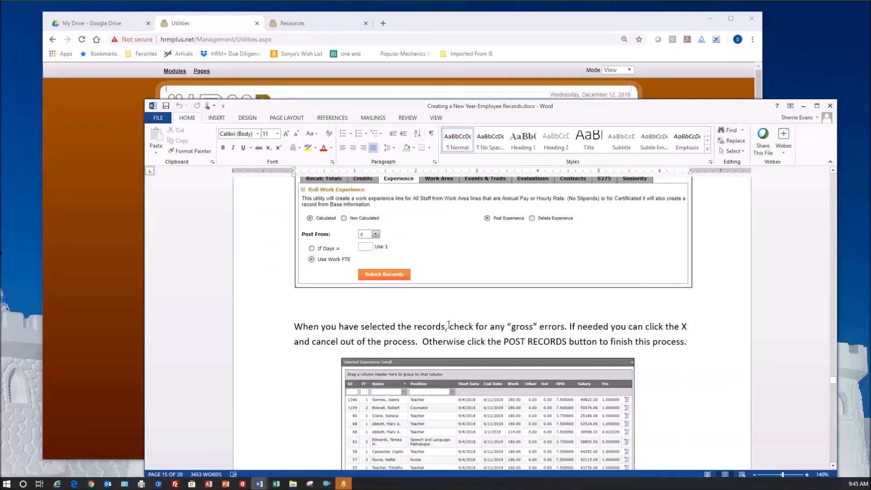
# Switch to the Word document and read the instructions on checking selected records, posting them and running the Recalc utility
pyautogui.scroll(-3, 449, 325)
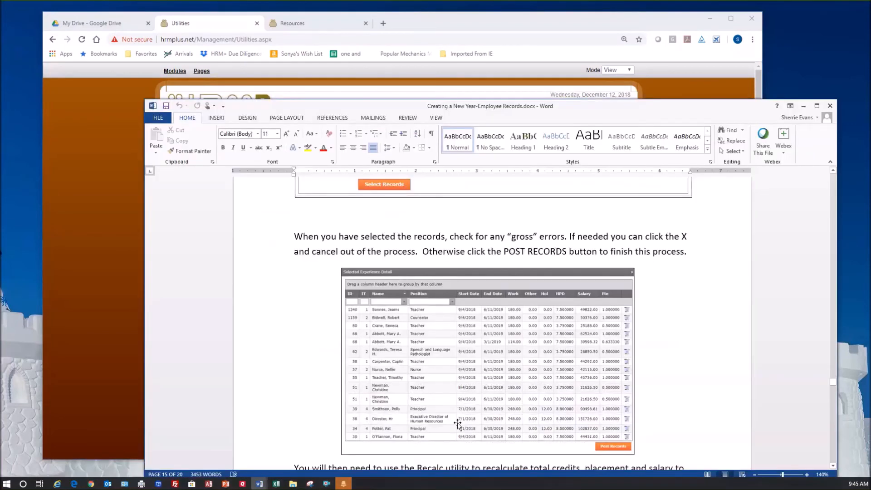
pyautogui.scroll(-3, 458, 418)
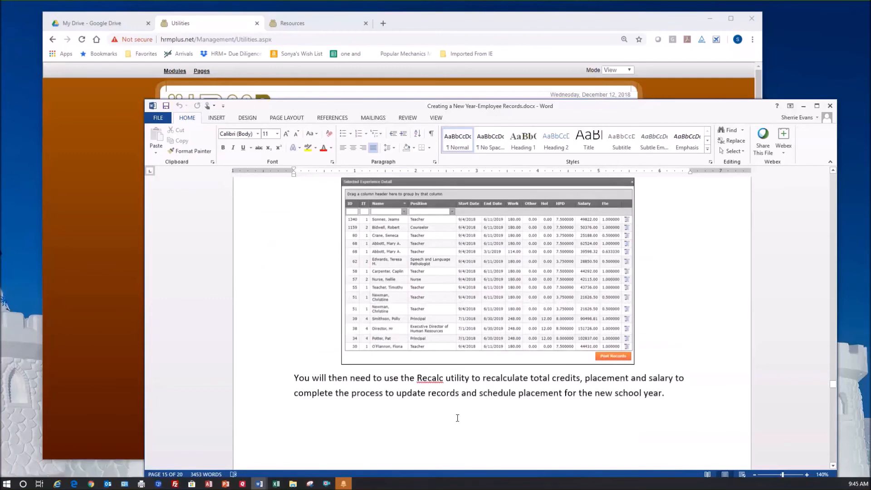
pyautogui.scroll(-4, 457, 418)
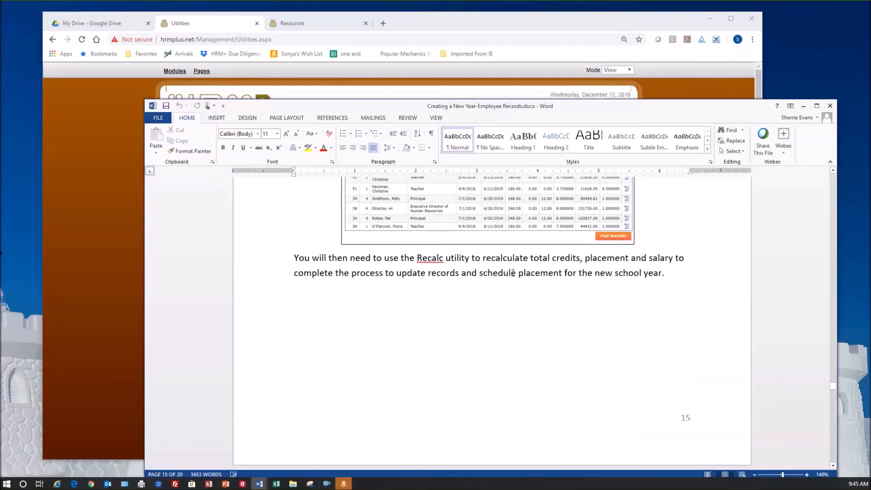
# Read the Word document's Work Area section, covering the utility's purpose and how to copy a work area
pyautogui.scroll(-1, 513, 273)
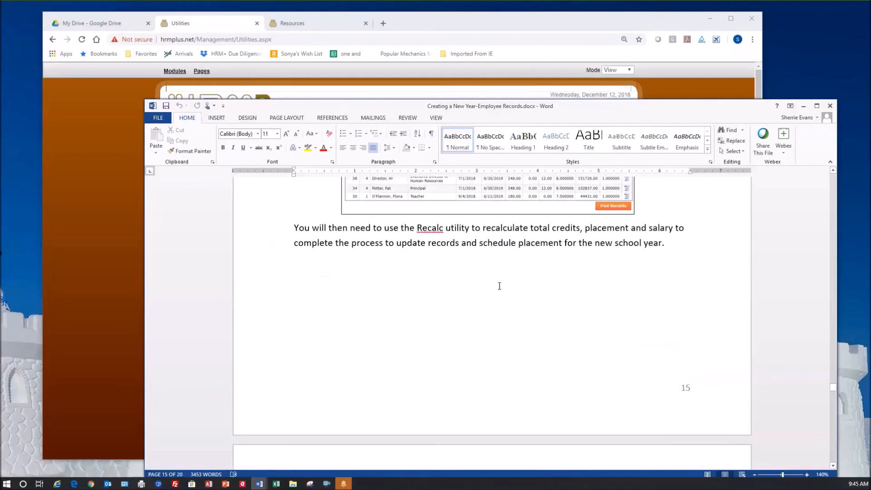
pyautogui.scroll(-2, 499, 286)
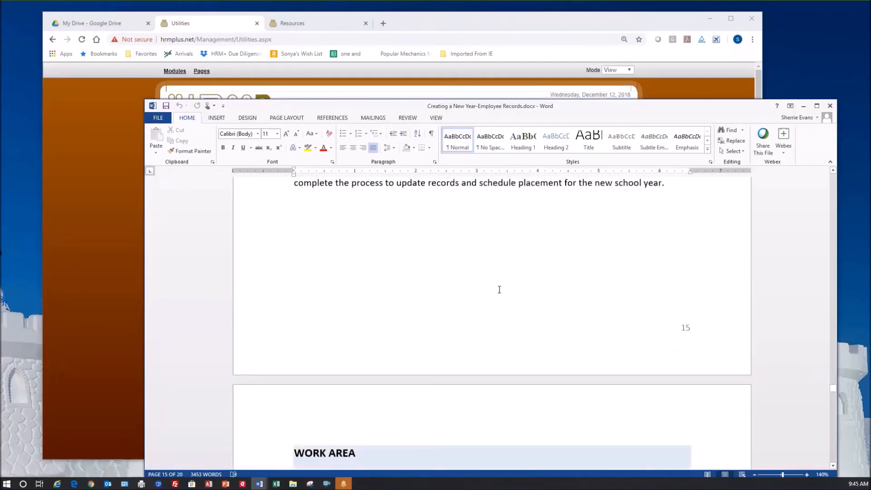
pyautogui.scroll(-8, 499, 289)
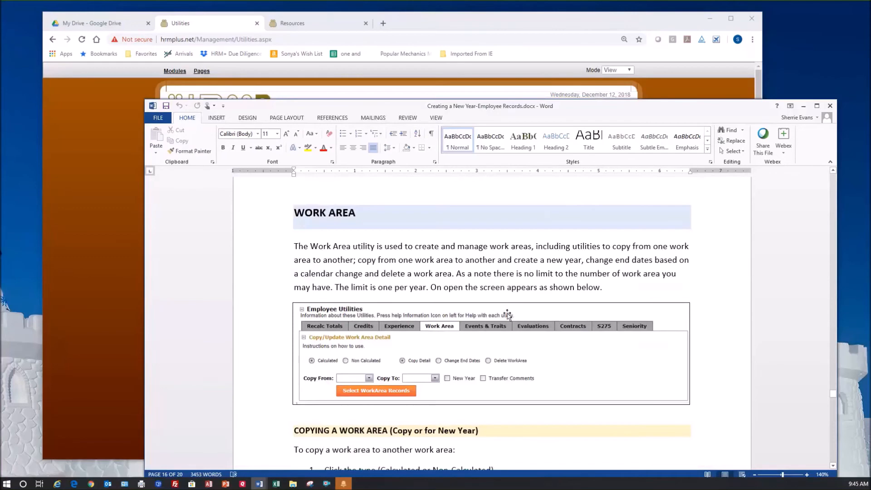
pyautogui.scroll(-1, 507, 314)
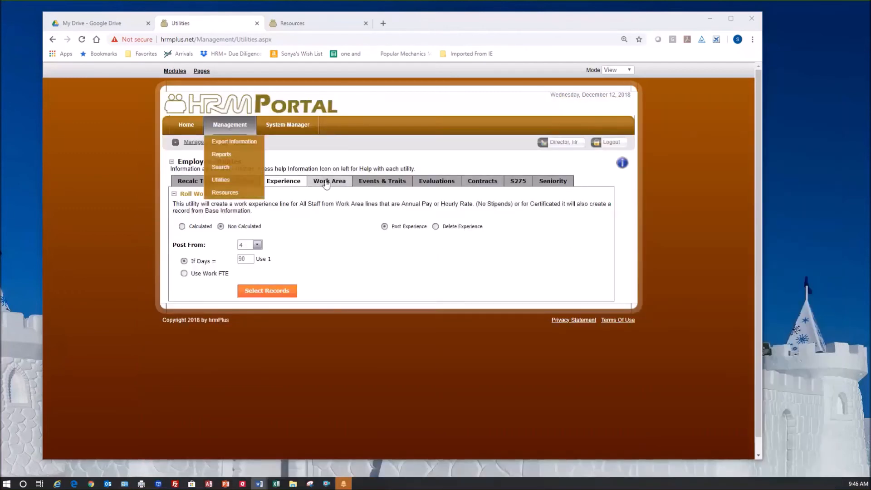
# In HRM Portal's Work Area utility, set Calculated detail to copy from 10/1/2018 to 10/1/2019 with New Year and Transfer Comments enabled
pyautogui.click(330, 182)
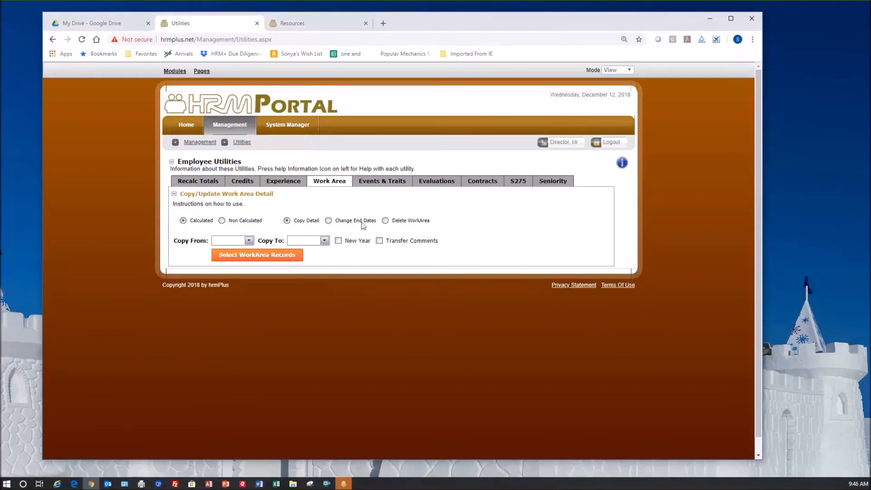
pyautogui.click(250, 242)
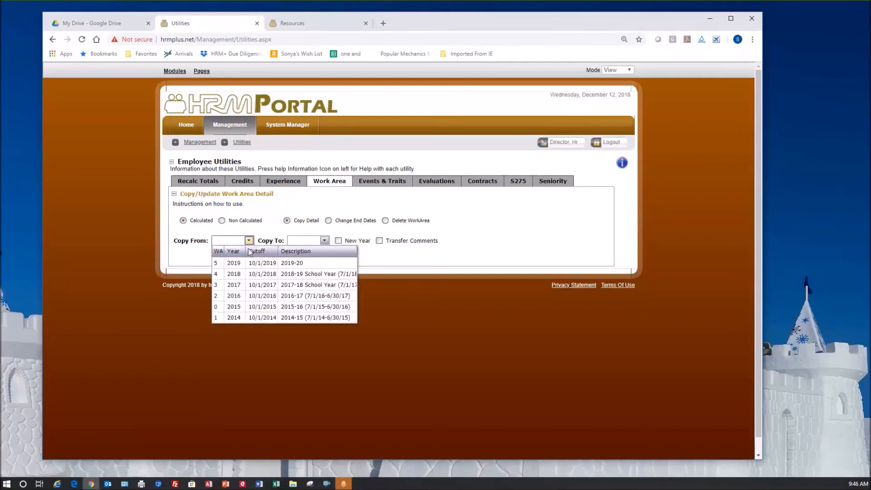
pyautogui.click(245, 272)
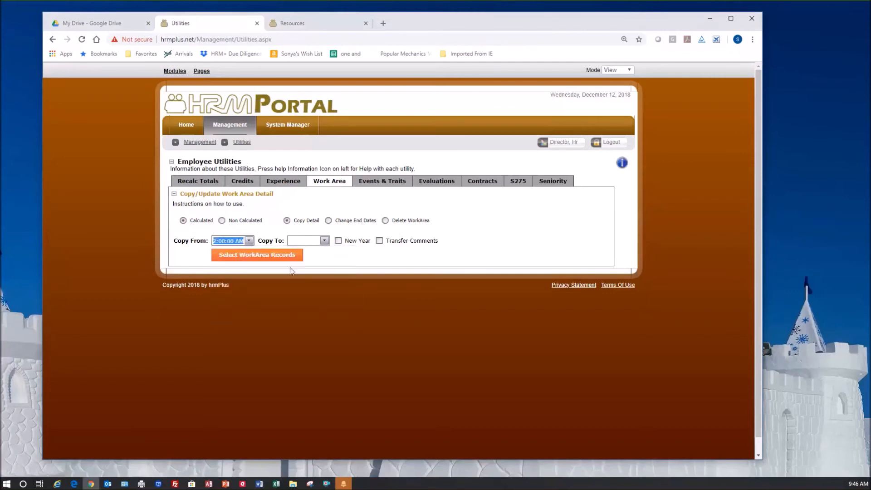
pyautogui.click(325, 241)
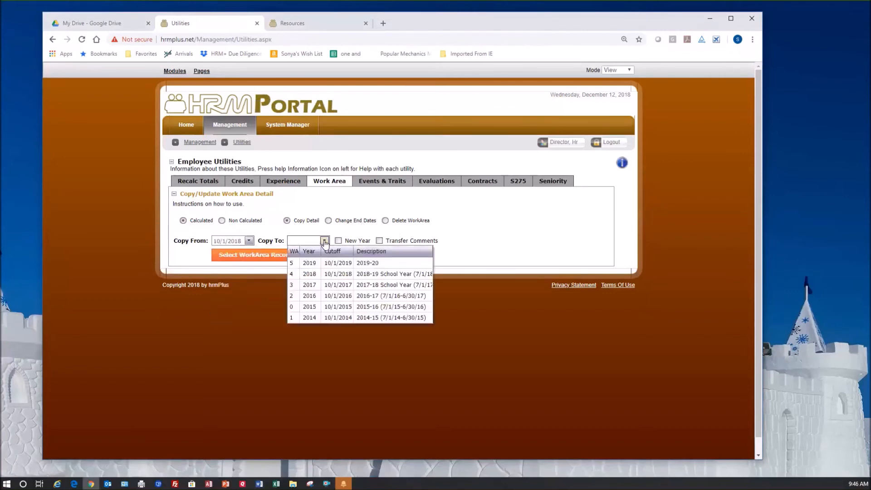
pyautogui.click(322, 263)
pyautogui.click(338, 242)
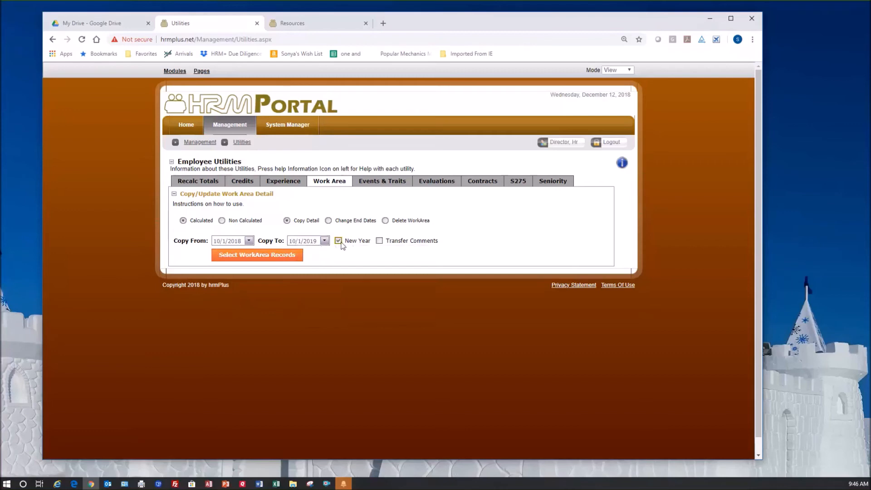
pyautogui.click(382, 243)
# Preview the Calculated work area records selected for the new year, reopen the preview once, and close it without posting
pyautogui.click(289, 259)
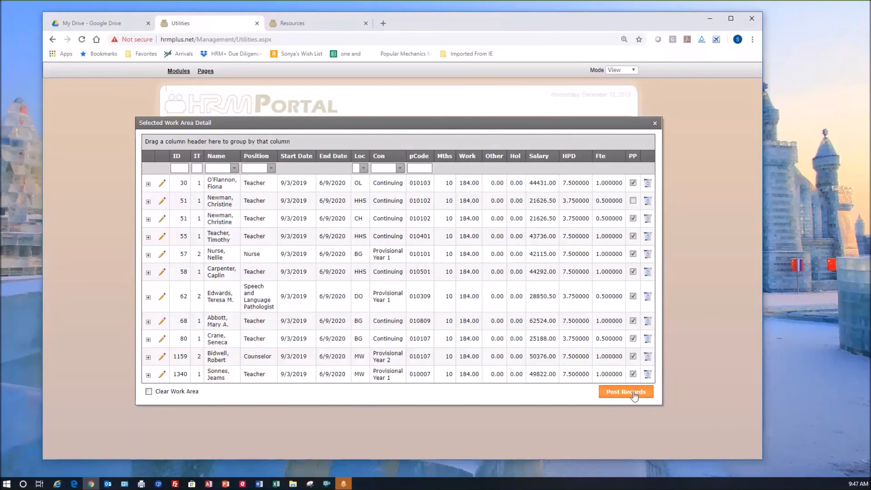
pyautogui.click(655, 124)
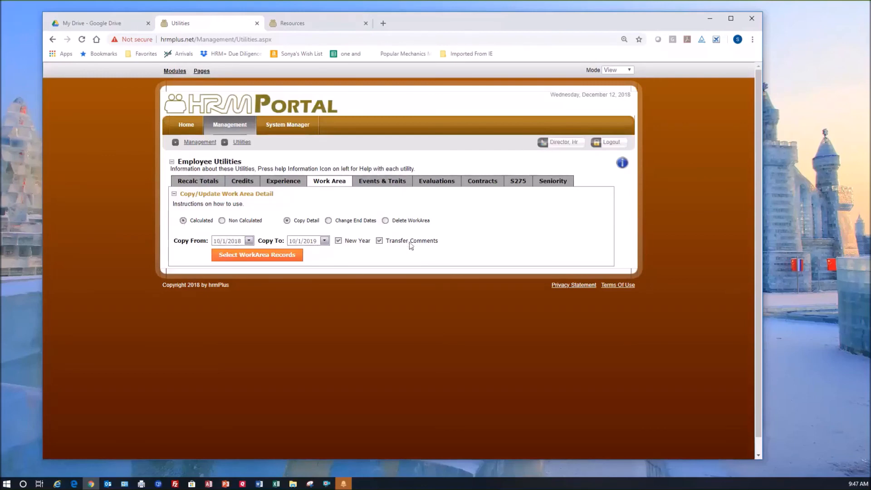
pyautogui.click(295, 254)
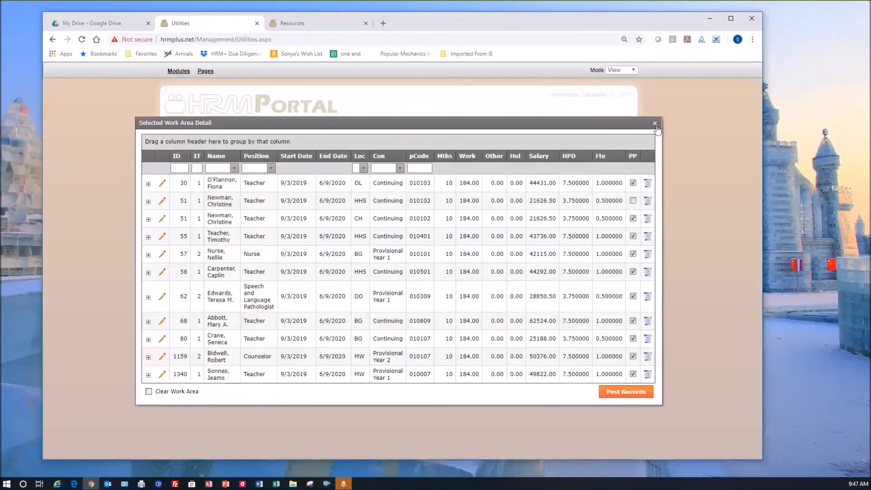
pyautogui.click(656, 124)
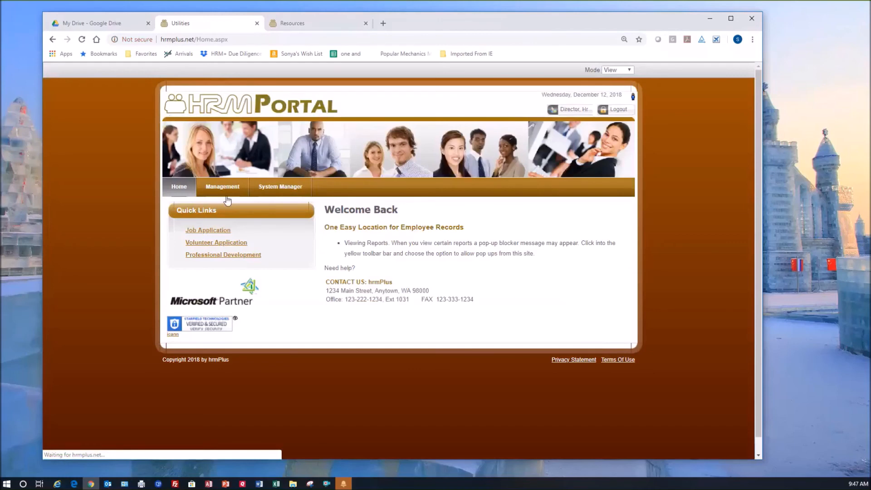
# Reopen the Work Area utility and set Non Calculated detail to copy from 10/1/2018 to 10/1/2019 with New Year and Transfer Comments enabled
pyautogui.moveTo(227, 200)
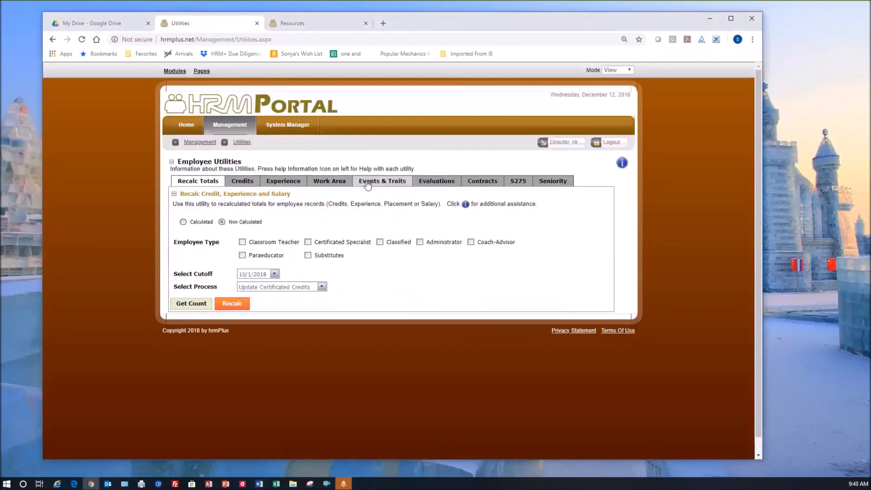
pyautogui.click(324, 182)
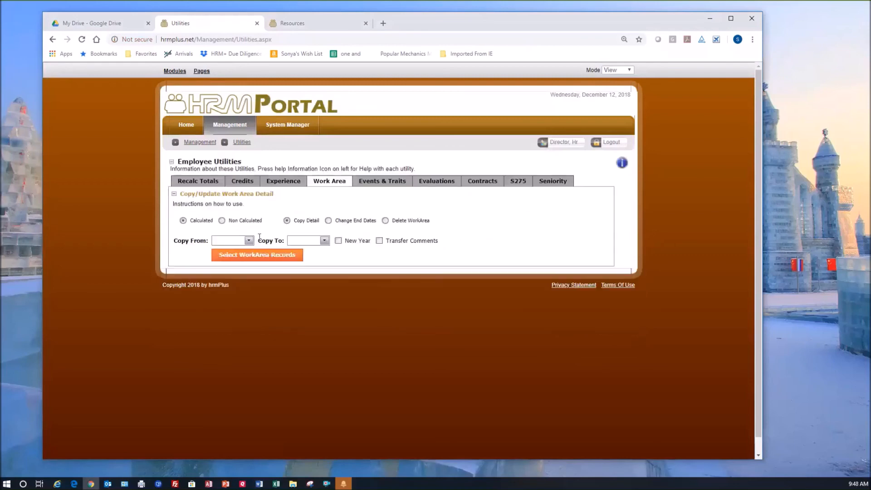
pyautogui.click(222, 221)
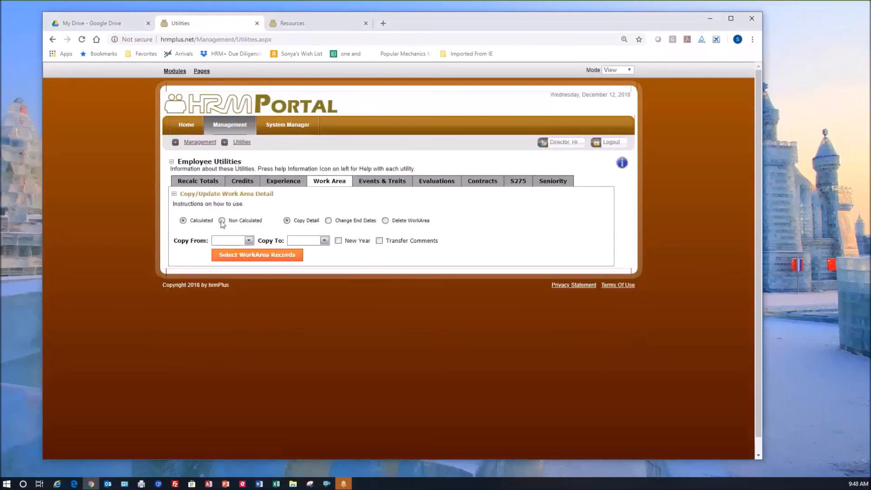
pyautogui.click(249, 240)
pyautogui.click(331, 274)
pyautogui.click(324, 241)
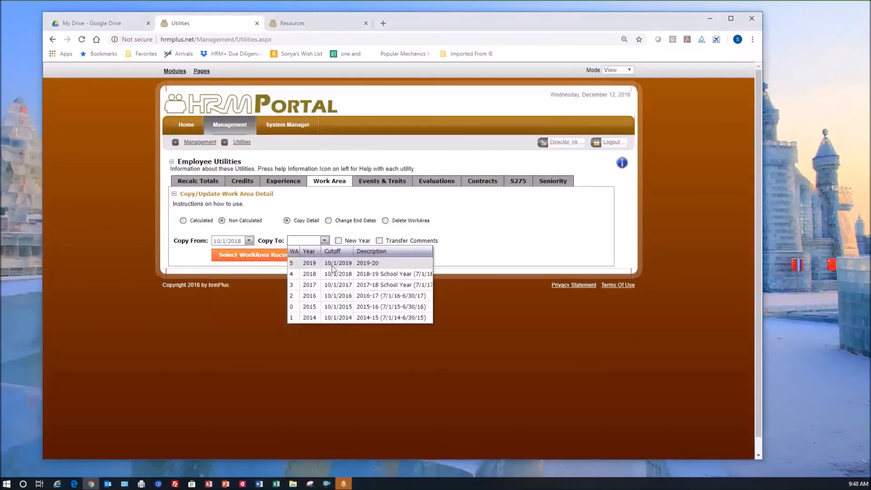
pyautogui.click(326, 271)
pyautogui.click(380, 241)
# Preview the Non Calculated work area records, view page 2 sorted by Start Date, and close the preview without posting
pyautogui.click(286, 263)
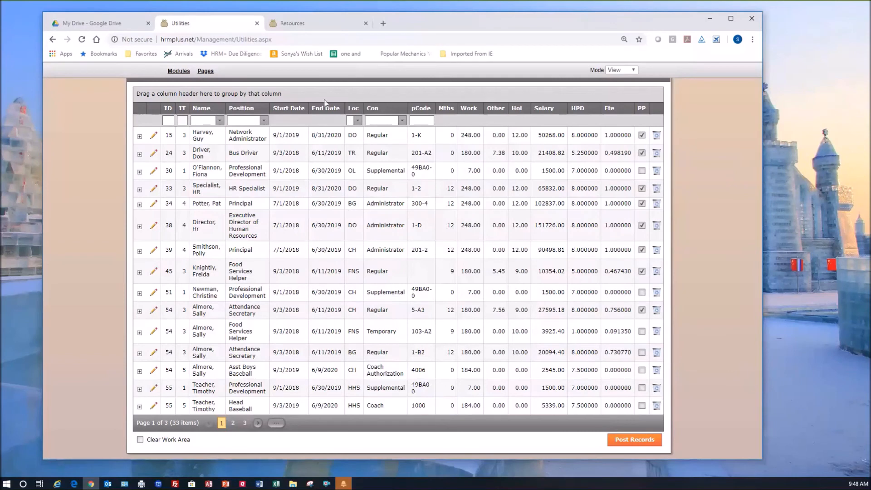
pyautogui.click(233, 423)
pyautogui.click(304, 110)
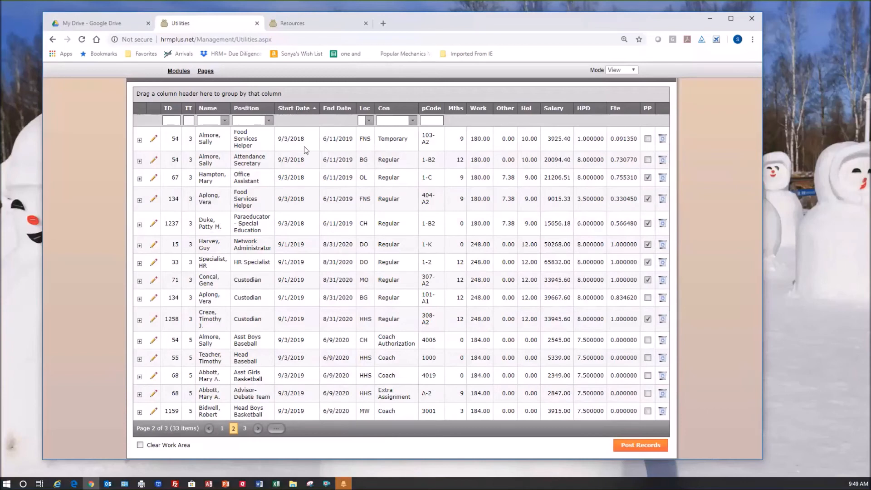
pyautogui.hotkey('ctrl', '-')
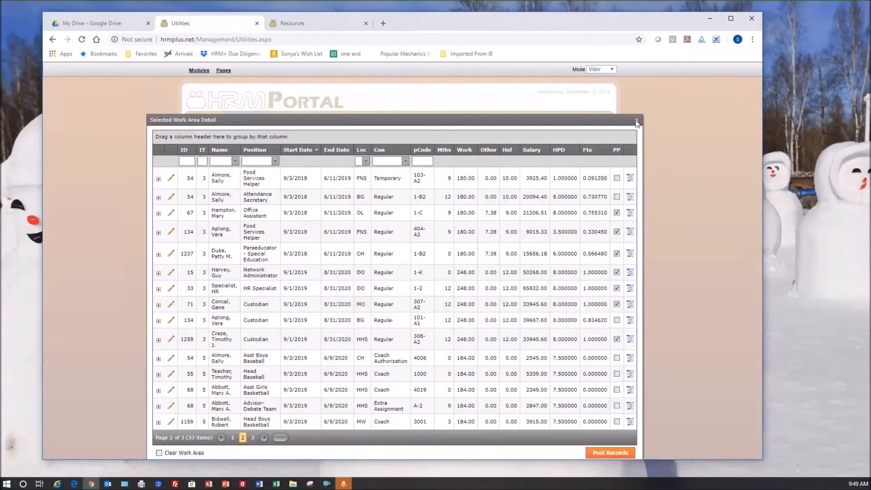
pyautogui.click(637, 121)
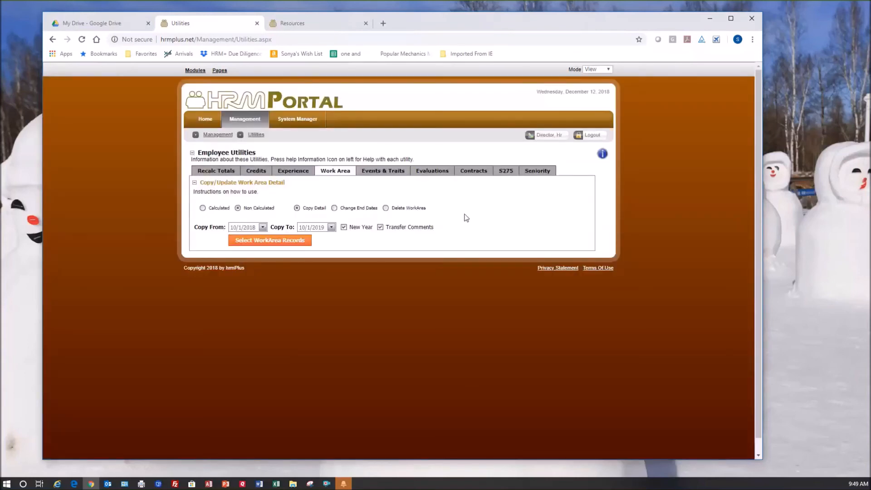
pyautogui.hotkey('ctrl', '+')
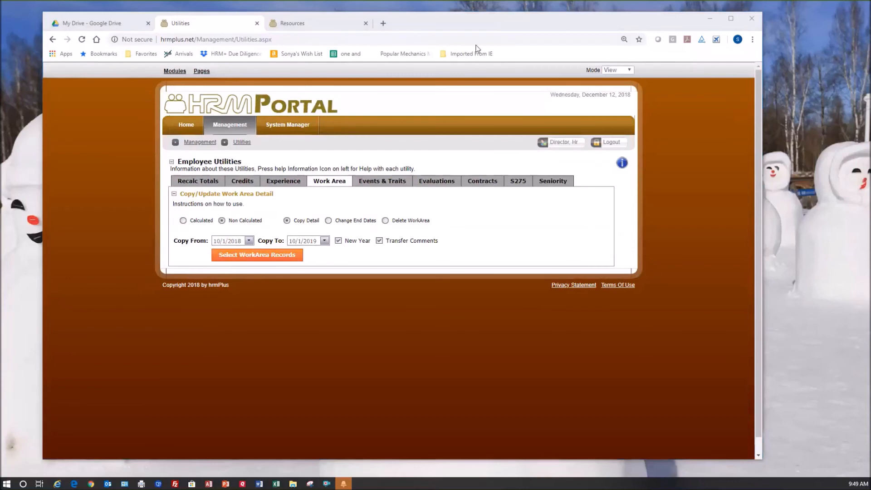
# Switch to the Word document and read the instructions on copying a work area, posting its records and using Recalc Totals
pyautogui.hotkey('alt', 'Tab')
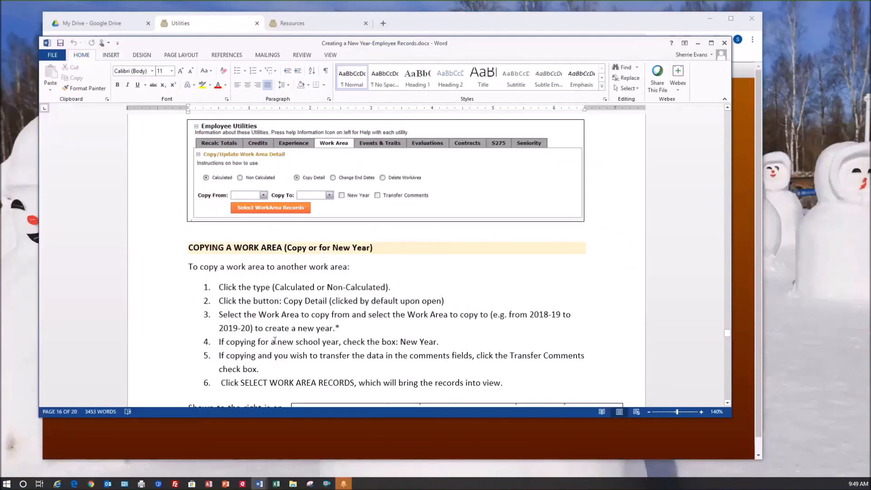
pyautogui.scroll(-2, 275, 341)
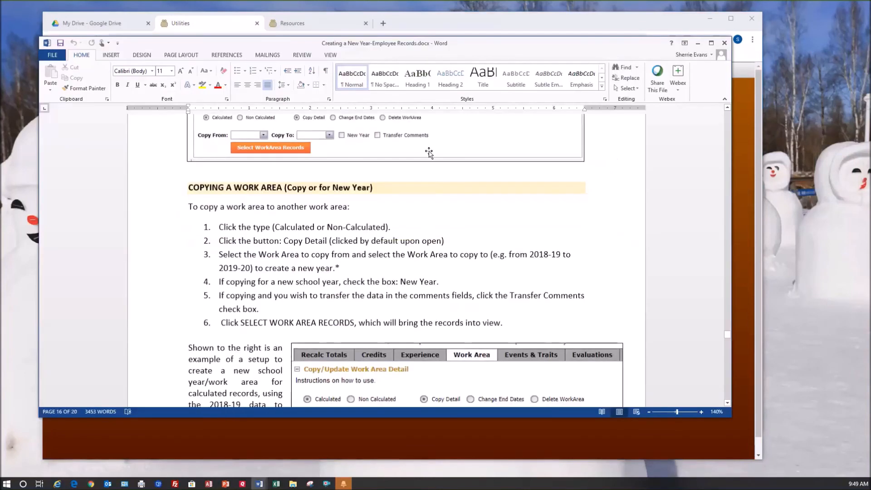
pyautogui.scroll(-5, 428, 153)
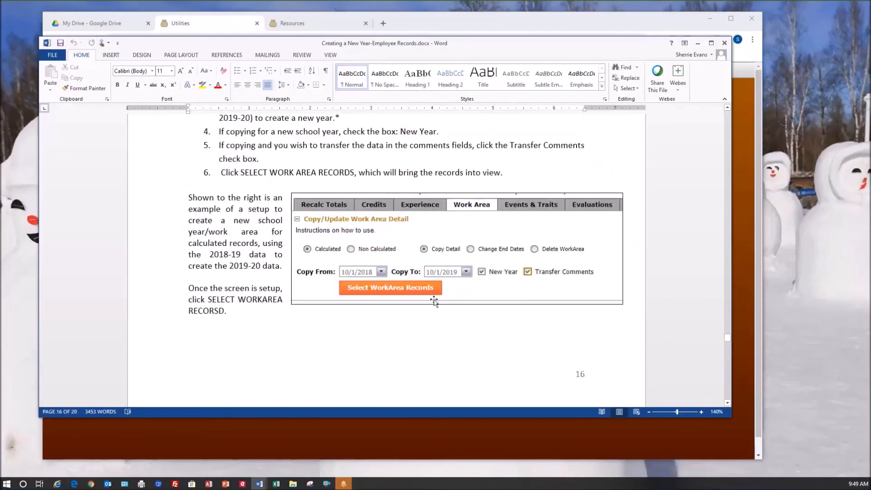
pyautogui.scroll(-3, 434, 300)
pyautogui.scroll(-7, 399, 336)
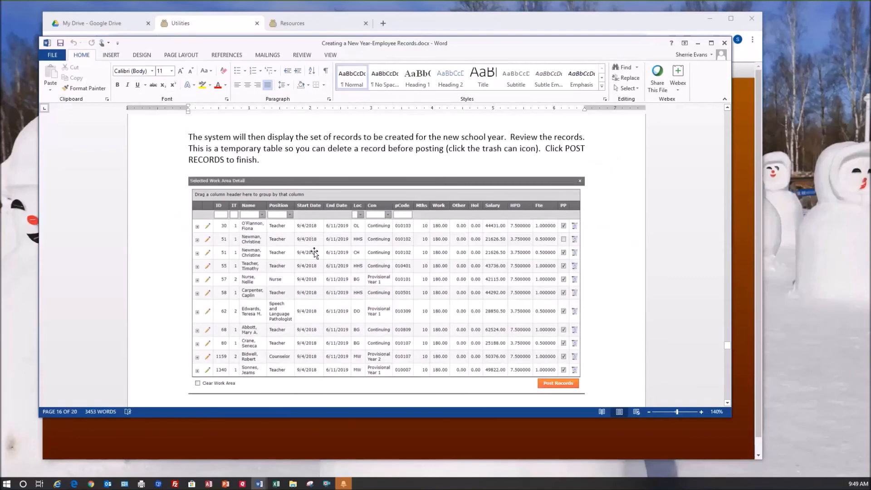
pyautogui.scroll(-1, 312, 272)
pyautogui.scroll(-6, 313, 274)
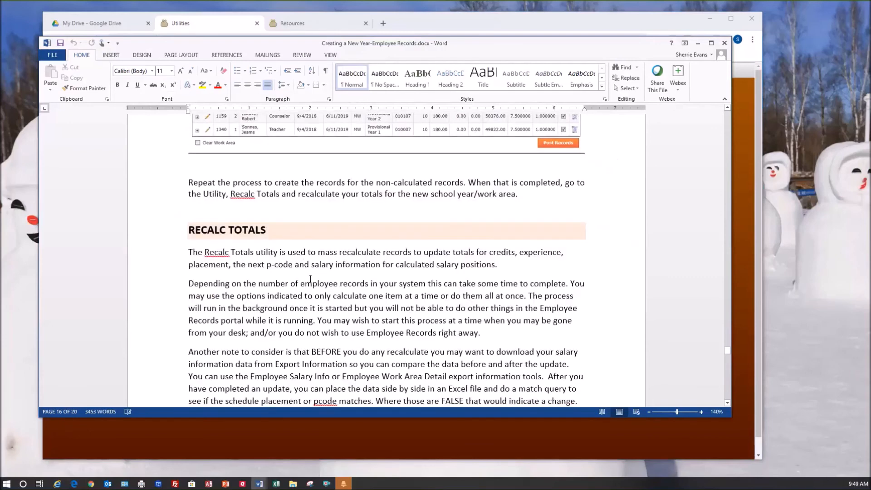
pyautogui.scroll(-1, 310, 279)
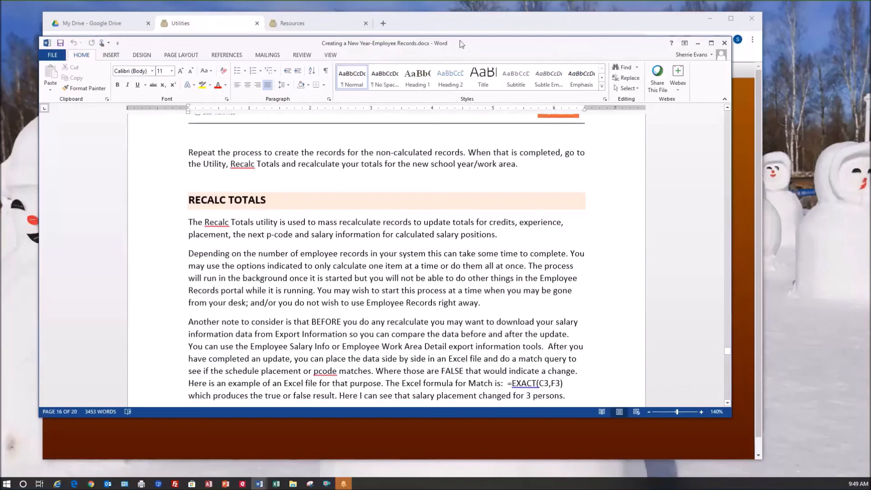
# Back in HRM Portal, set the Recalc Totals utility to Calculated, Classroom Teacher, cutoff 10/1/2019 and process Update Certificated Credits
pyautogui.hotkey('alt', 'Tab')
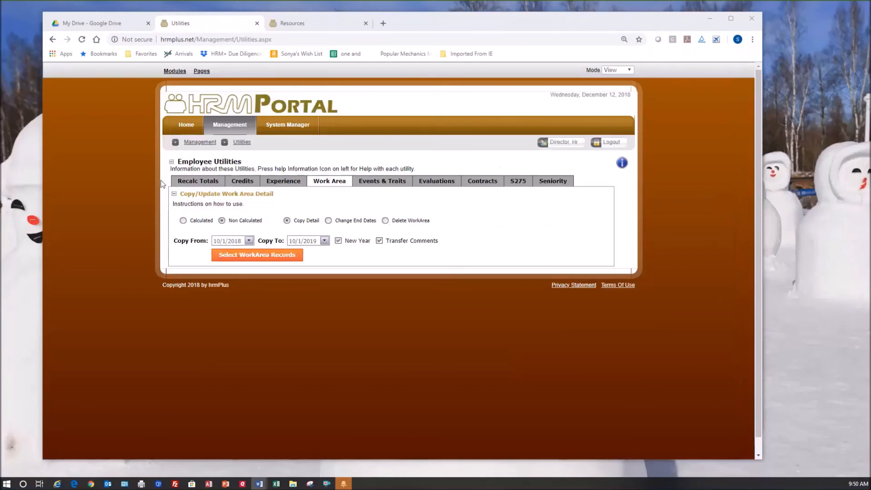
pyautogui.click(256, 255)
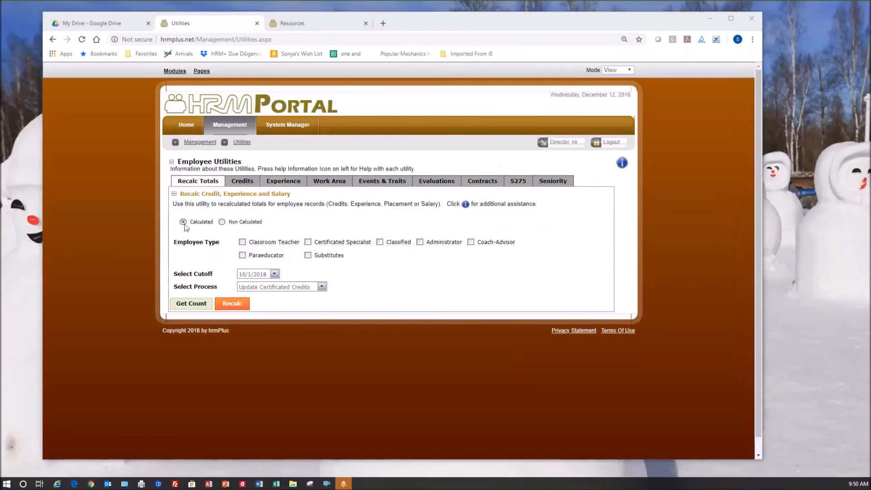
pyautogui.click(243, 243)
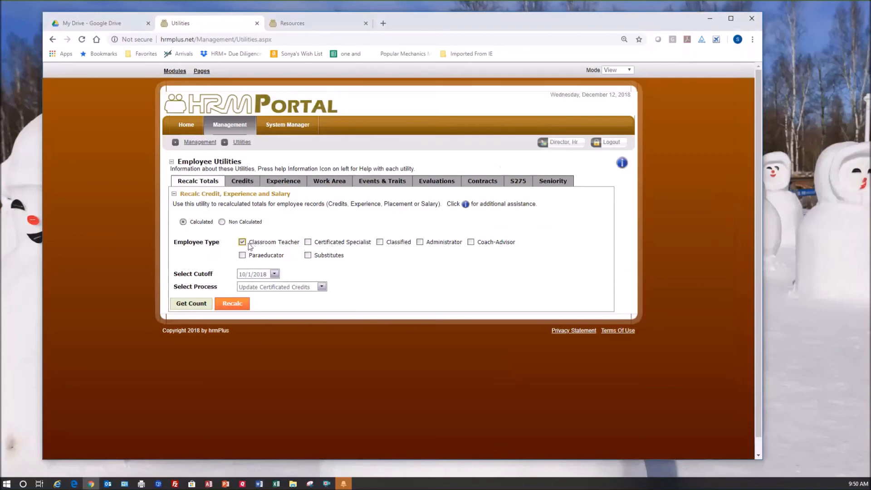
pyautogui.click(274, 274)
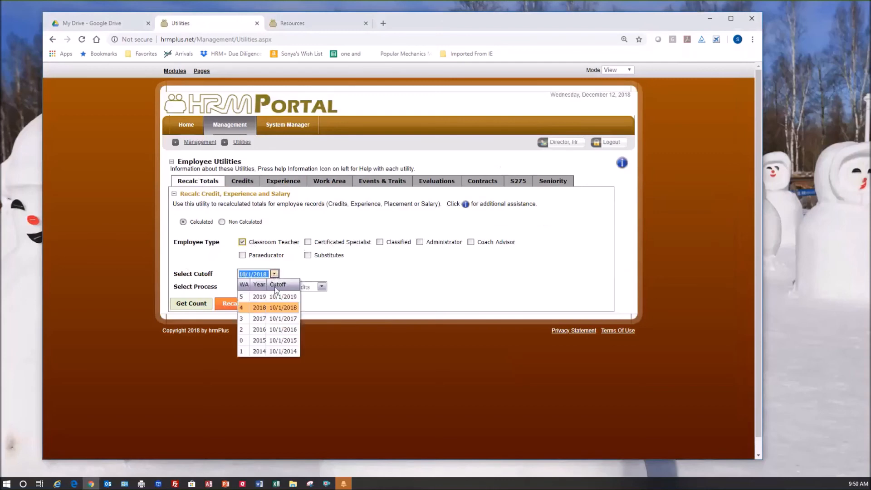
pyautogui.click(274, 275)
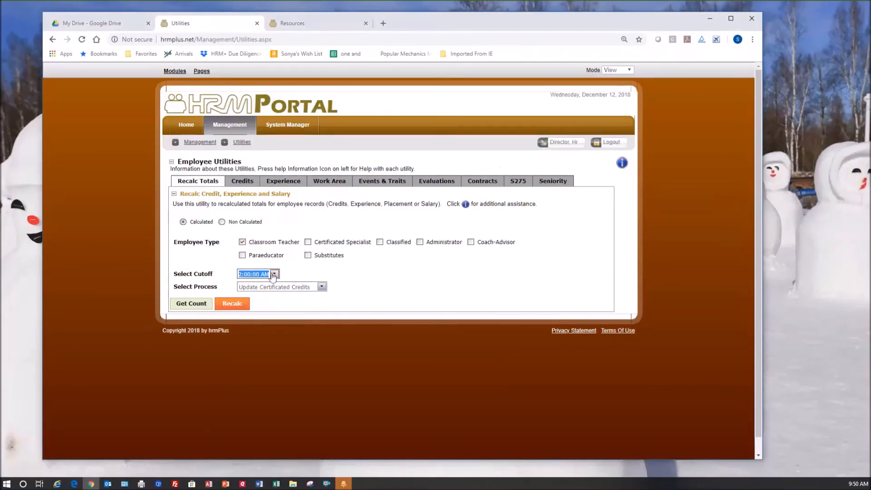
pyautogui.click(392, 291)
pyautogui.scroll(-1, 406, 298)
pyautogui.click(322, 271)
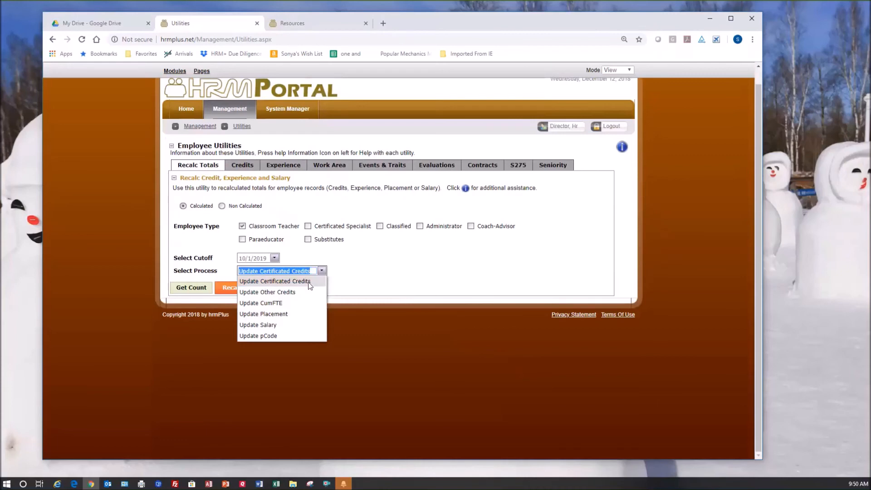
pyautogui.click(310, 281)
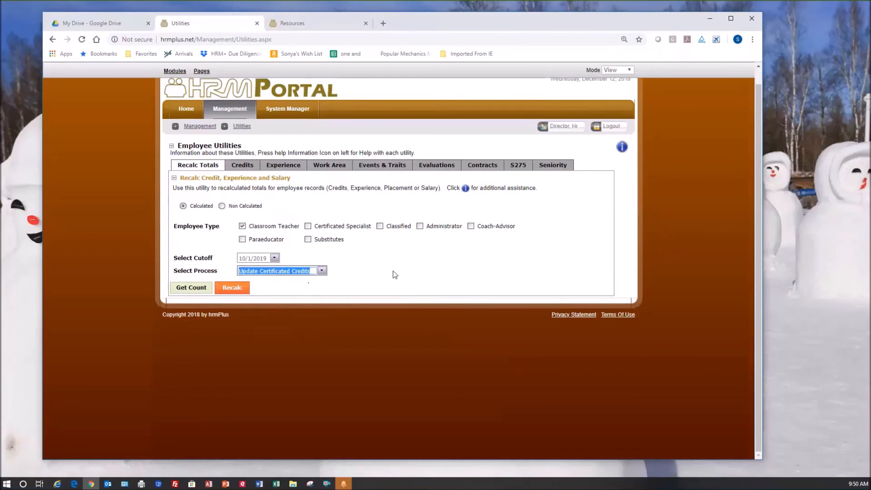
# Keep Update Certificated Credits as the recalculation process and get its record count for the 10/1/2019 cutoff
pyautogui.click(322, 271)
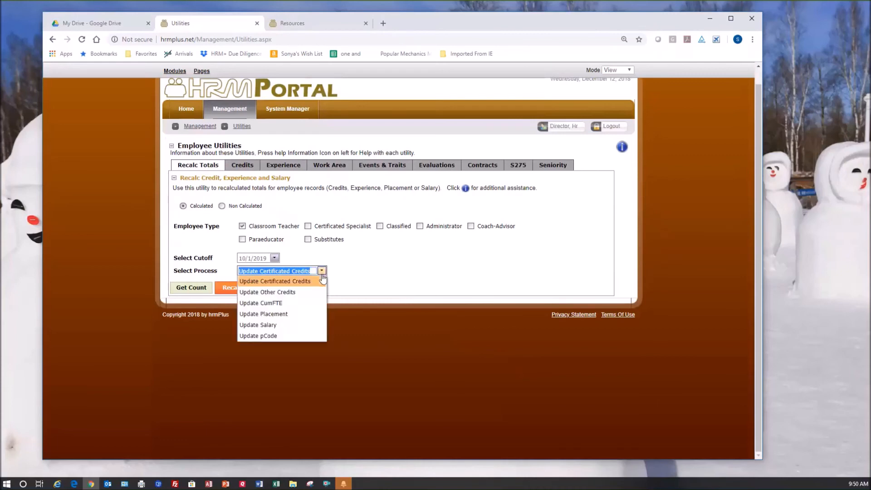
pyautogui.click(308, 285)
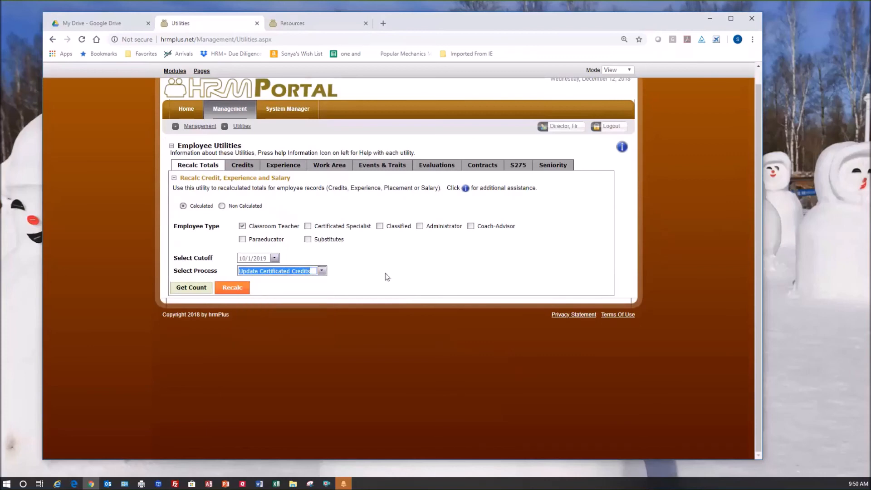
pyautogui.click(385, 273)
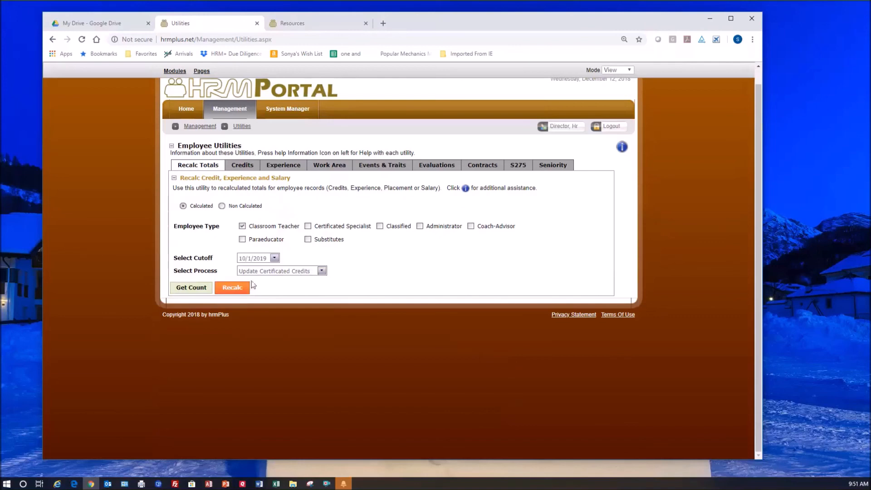
pyautogui.click(194, 288)
# Switch the recalculation process in turn to Update CumFTE, Update Placement and Update Salary without running any of them
pyautogui.click(321, 271)
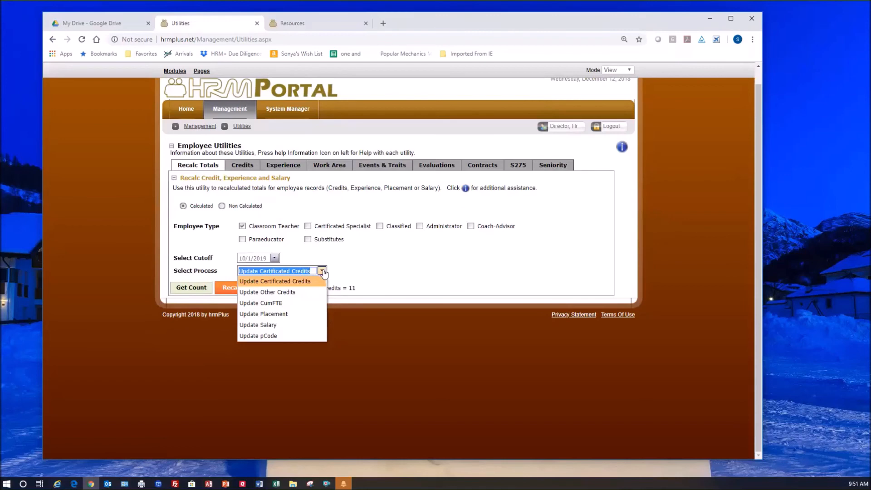
pyautogui.click(273, 303)
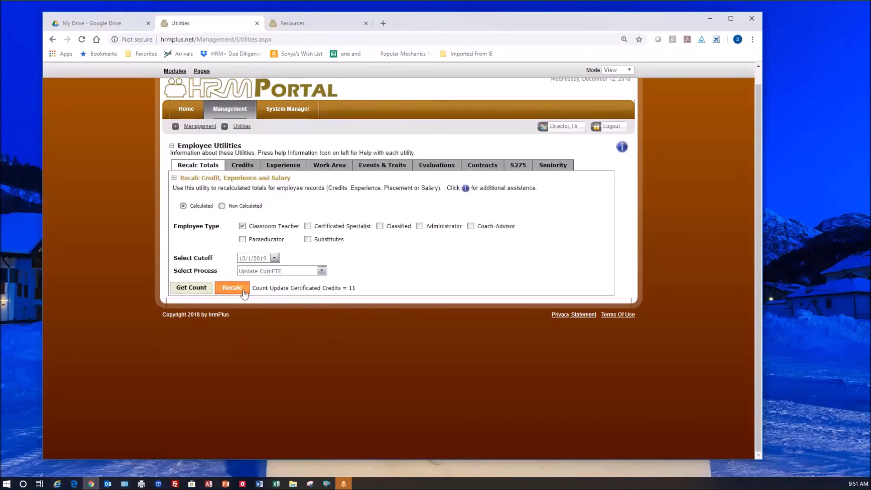
pyautogui.click(321, 271)
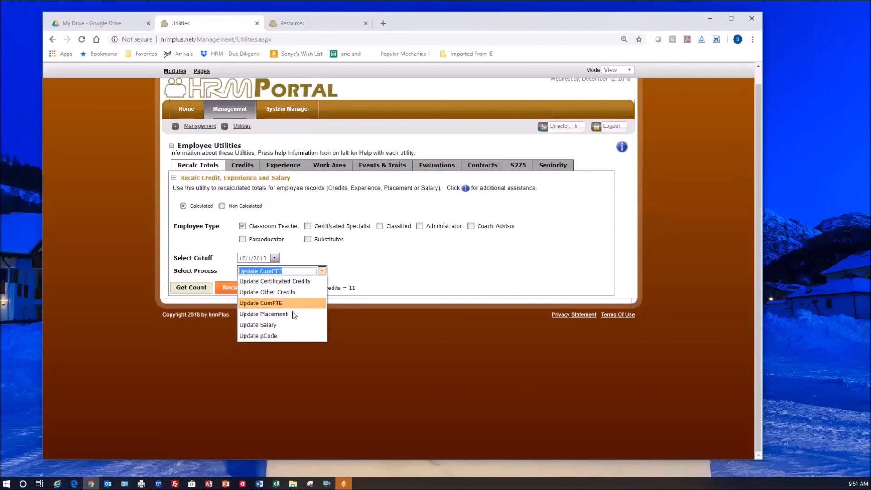
pyautogui.click(293, 314)
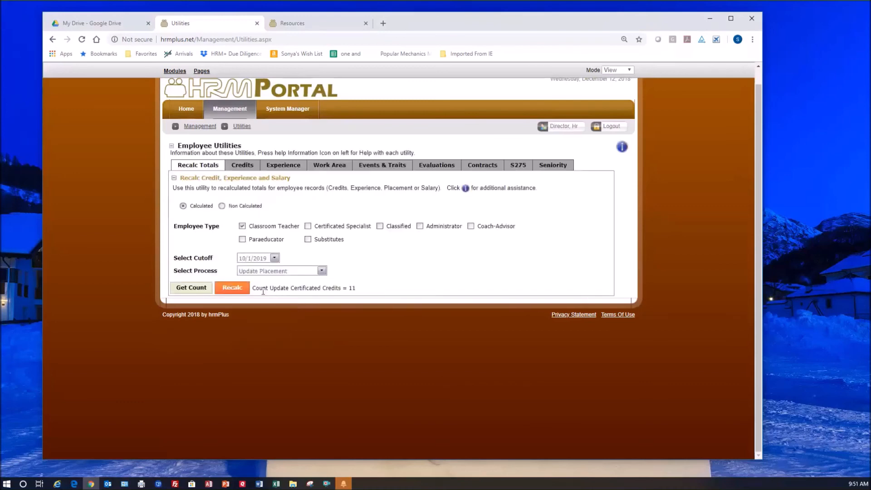
pyautogui.click(321, 270)
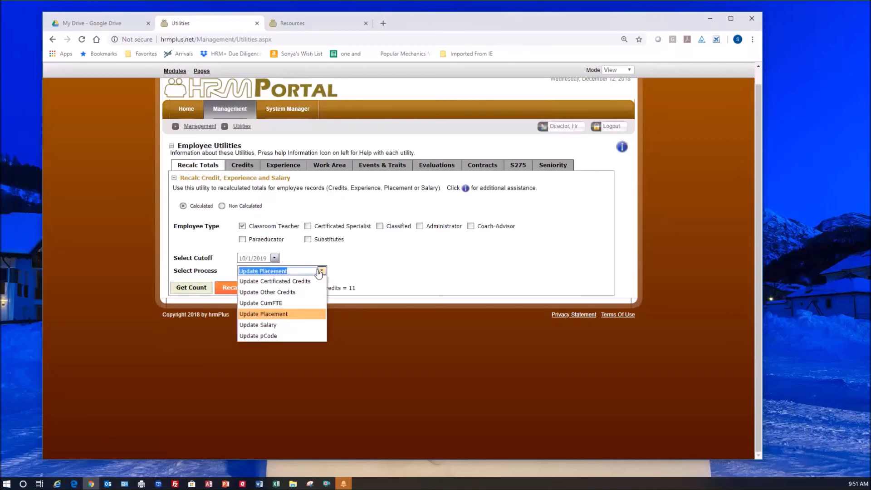
pyautogui.click(283, 324)
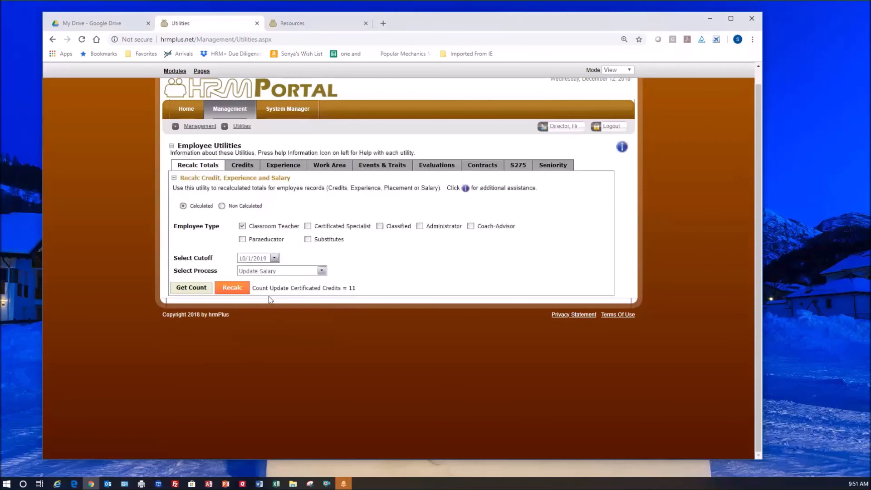
pyautogui.click(322, 270)
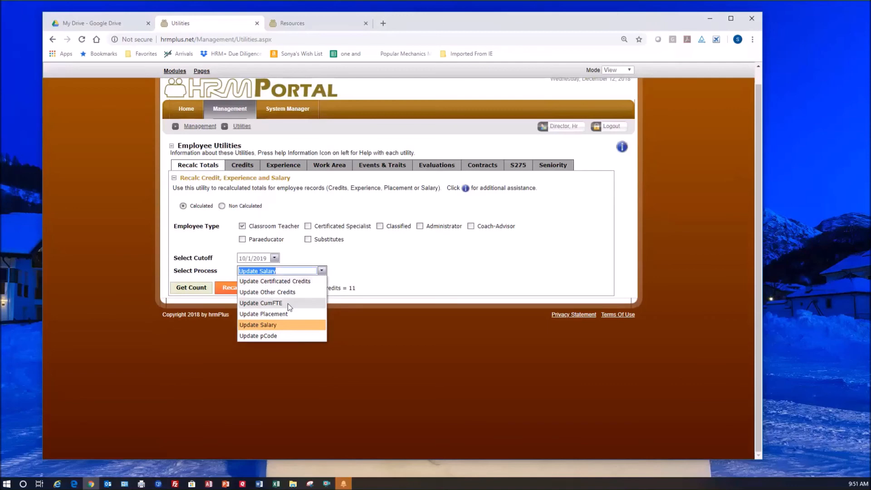
pyautogui.click(273, 324)
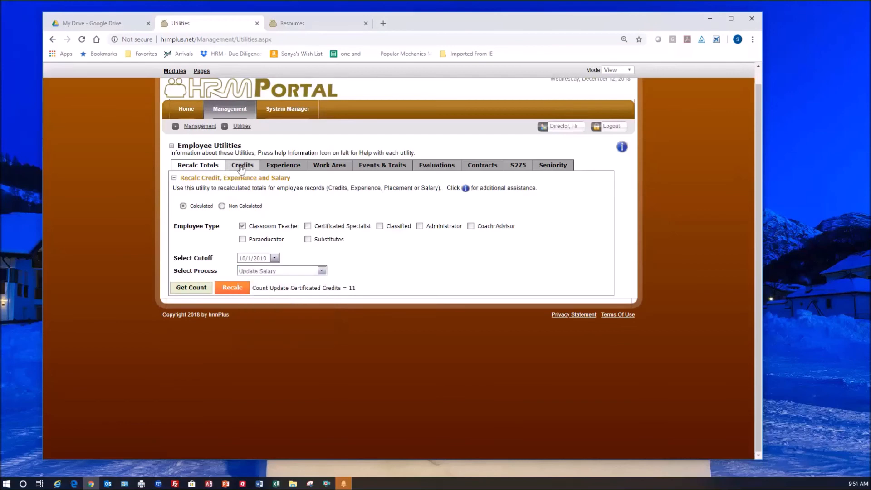
# Reload the Recalc Totals utility and set it to Non Calculated, Classified, cutoff 10/1/2019 and process Update pCode
pyautogui.click(241, 167)
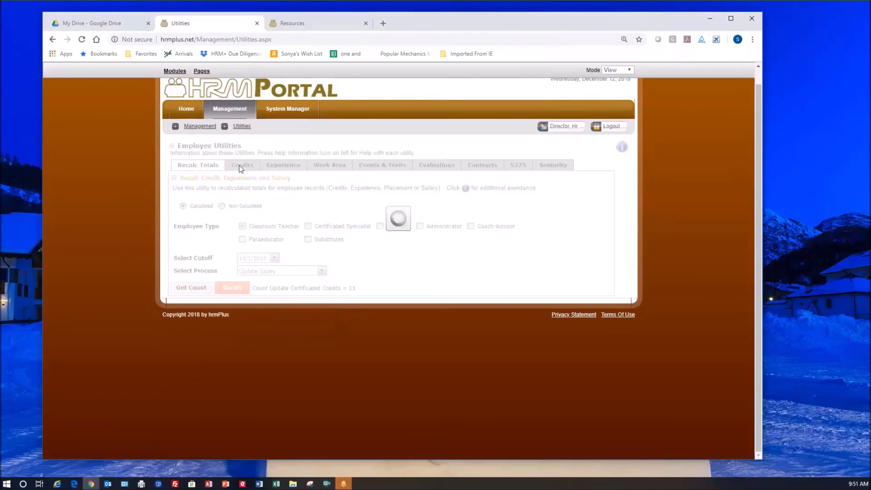
pyautogui.click(204, 168)
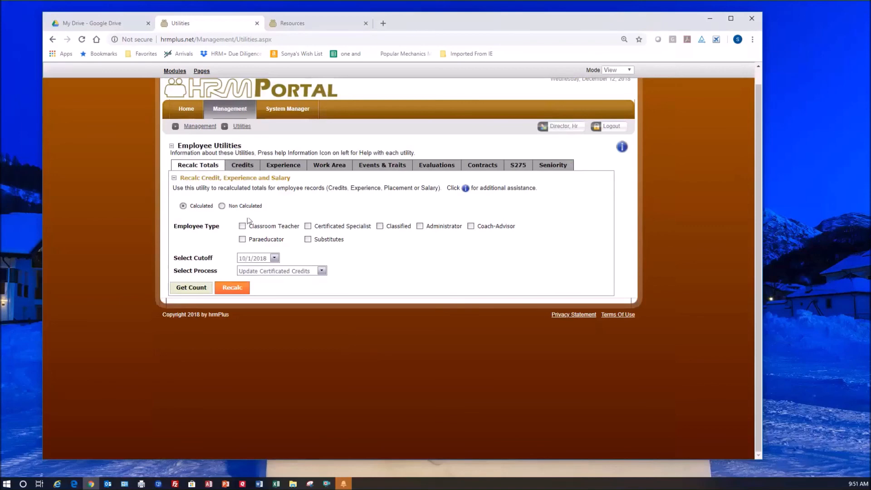
pyautogui.click(222, 206)
pyautogui.click(275, 258)
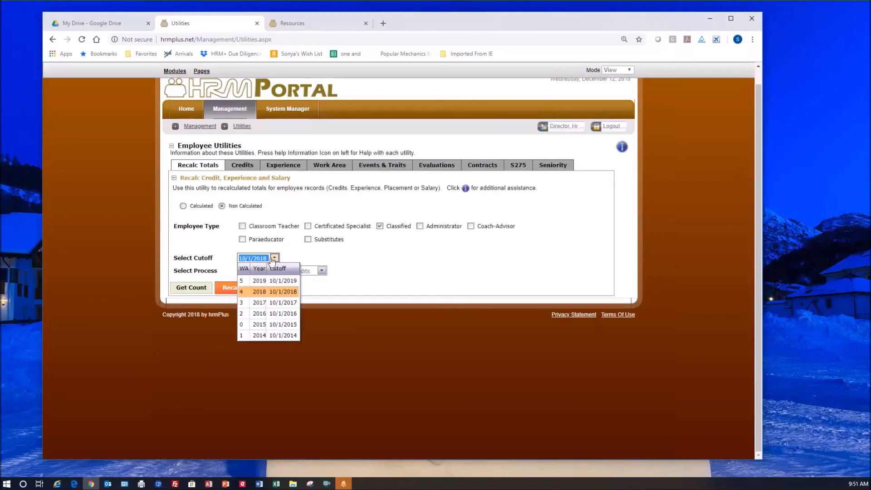
pyautogui.click(269, 281)
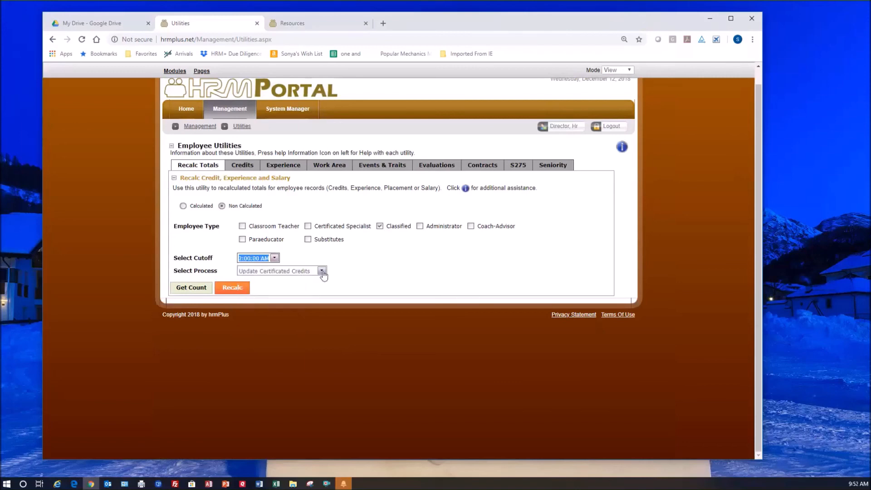
pyautogui.click(322, 272)
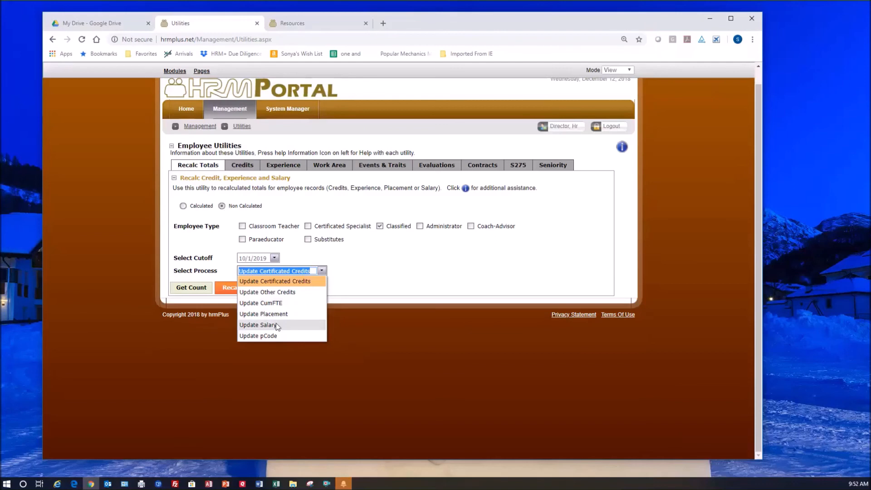
pyautogui.click(286, 336)
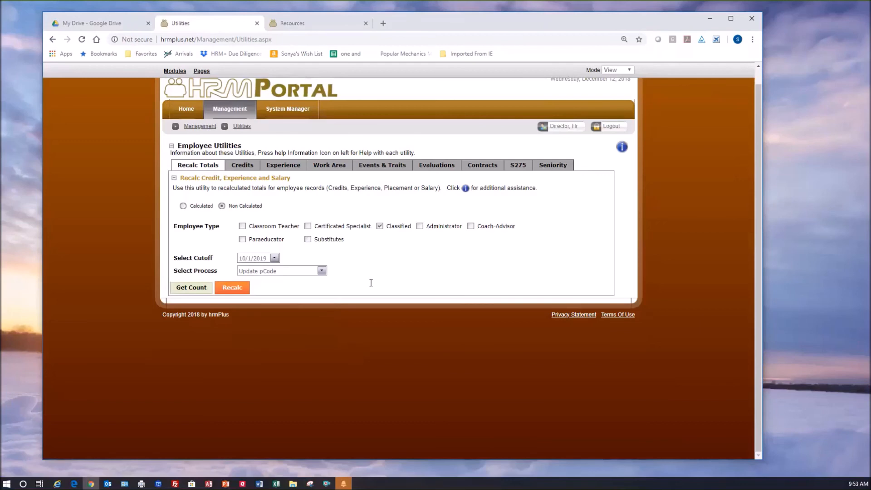
# Switch to the Word document, read the Recalc Totals section in an enlarged window and minimise the document
pyautogui.hotkey('alt', 'Tab')
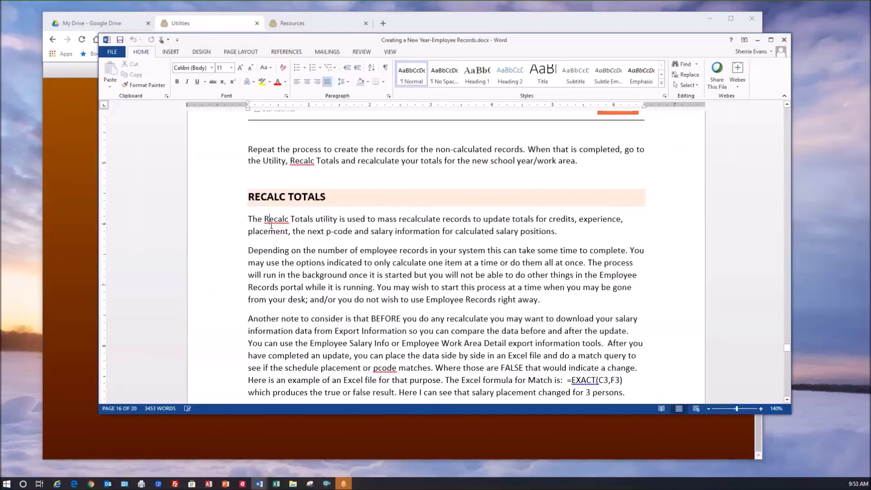
pyautogui.click(270, 223)
pyautogui.scroll(-2, 273, 228)
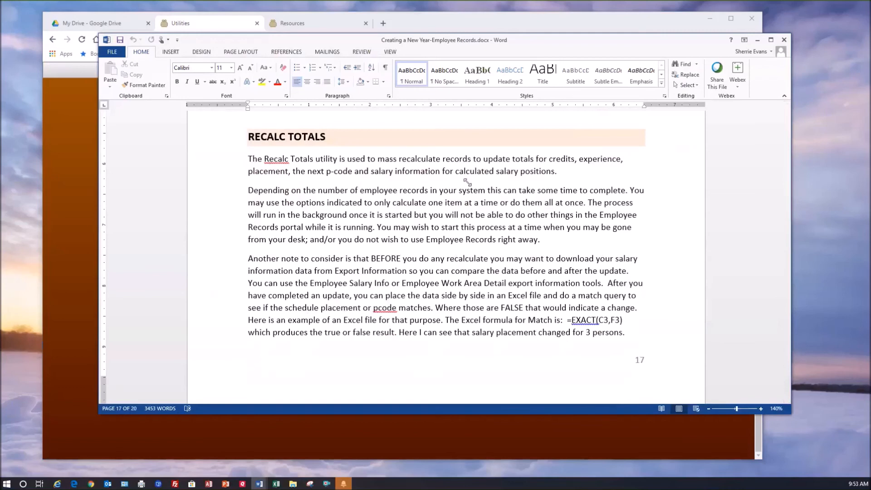
pyautogui.moveTo(791, 414); pyautogui.dragTo(800, 470)
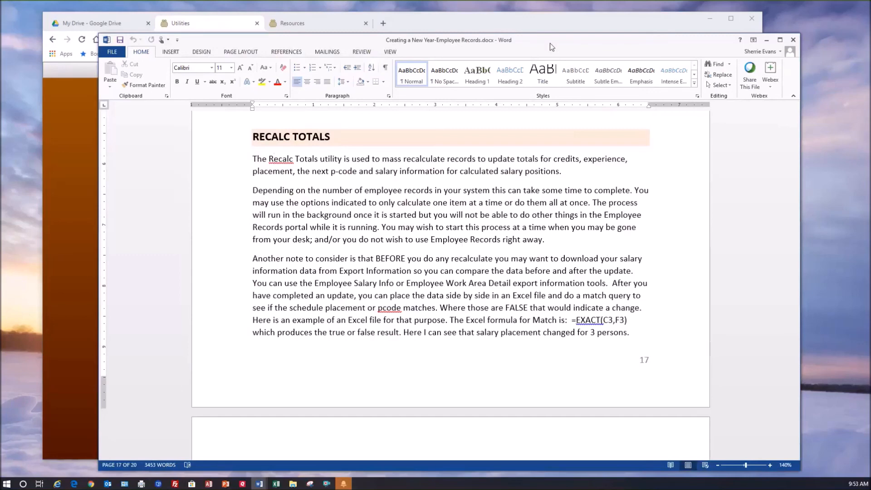
pyautogui.click(767, 40)
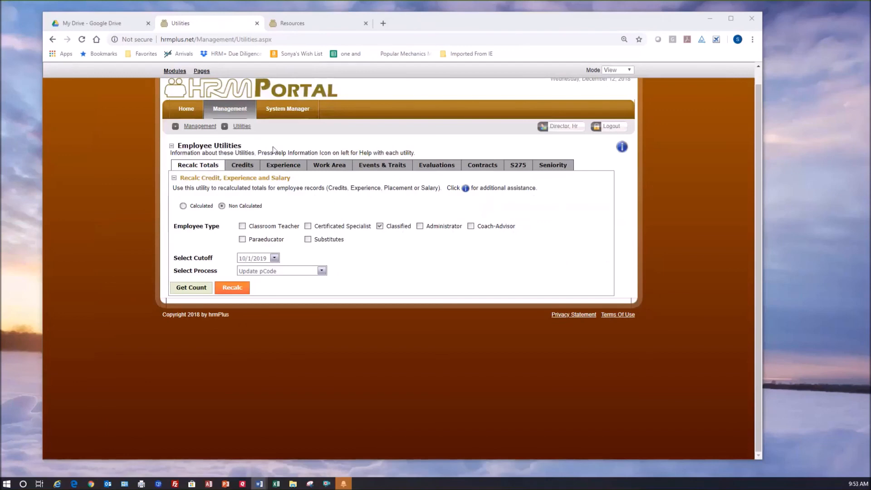
# Revisit the Work Area and Recalc Totals utilities, then open Export Information and clear its view filter to list every export
pyautogui.click(319, 167)
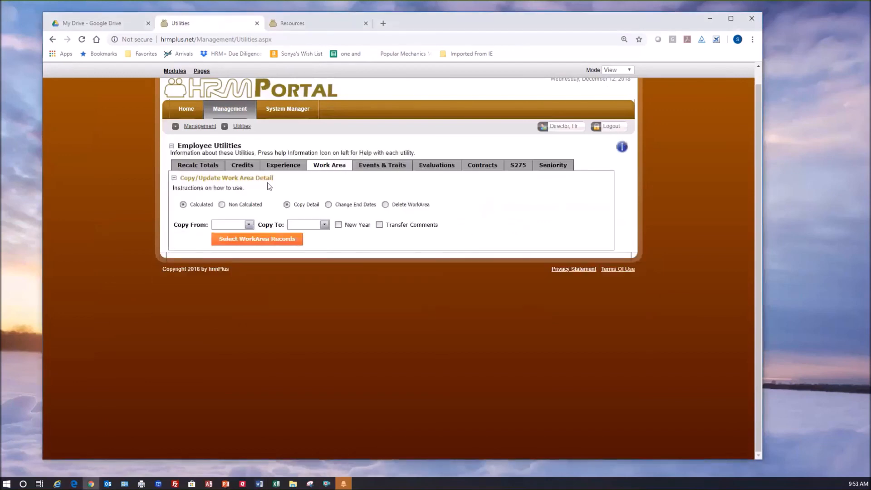
pyautogui.click(201, 166)
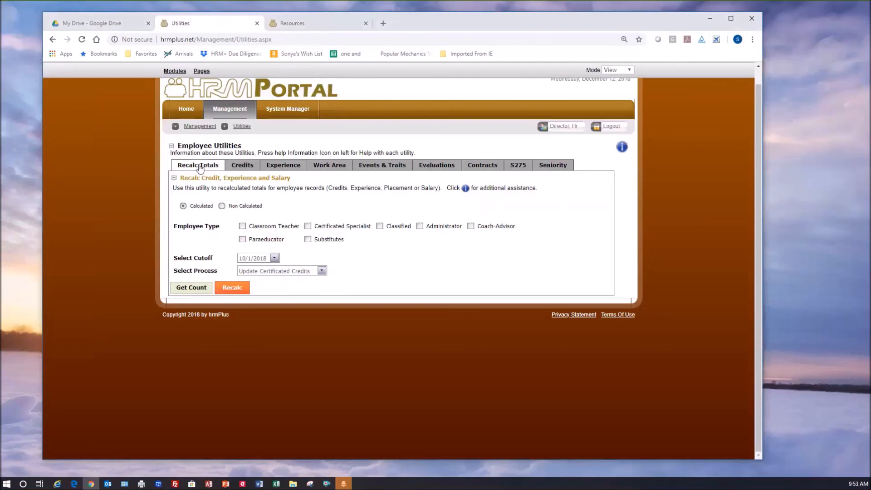
pyautogui.moveTo(273, 108)
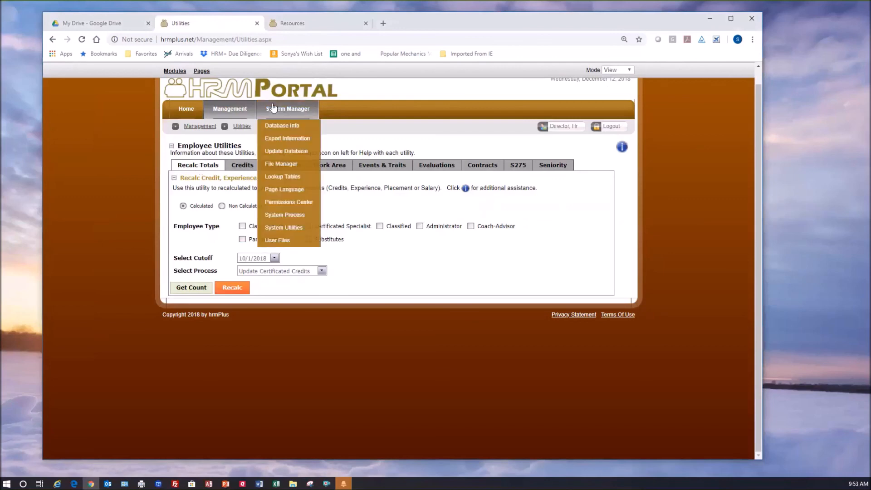
pyautogui.click(295, 142)
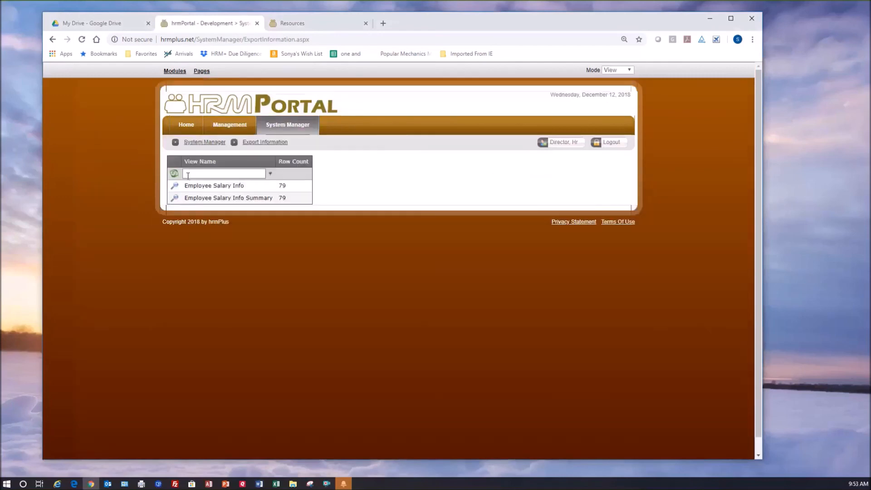
pyautogui.click(174, 174)
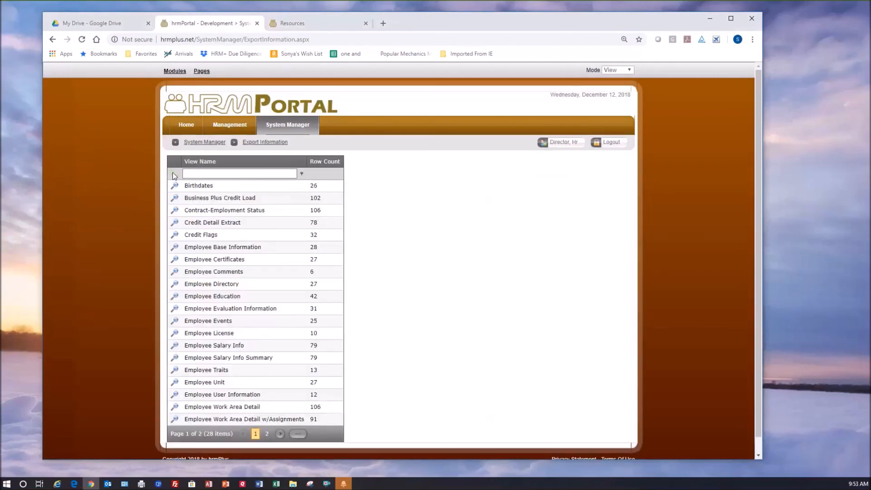
pyautogui.scroll(-1, 244, 264)
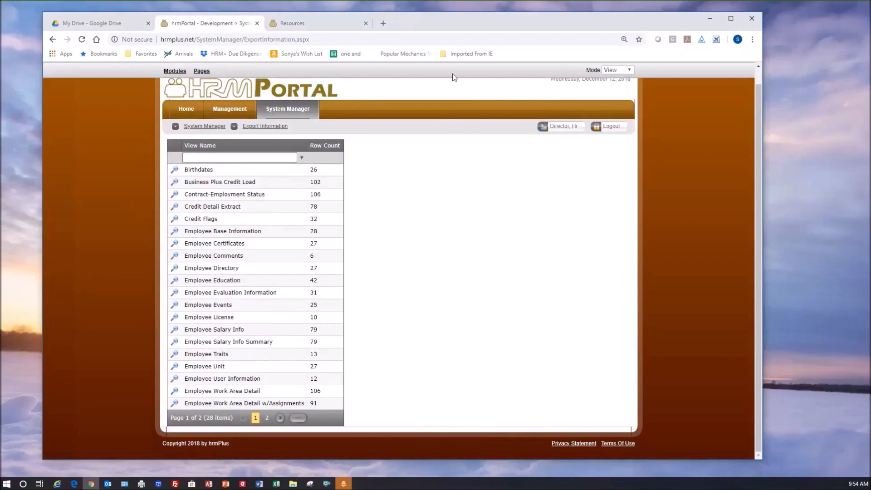
# Switch to the Word document and examine the before-and-after salary placement comparison and its =EXACT(C3,F3) match formula
pyautogui.hotkey('alt', 'Tab')
pyautogui.scroll(-1, 316, 204)
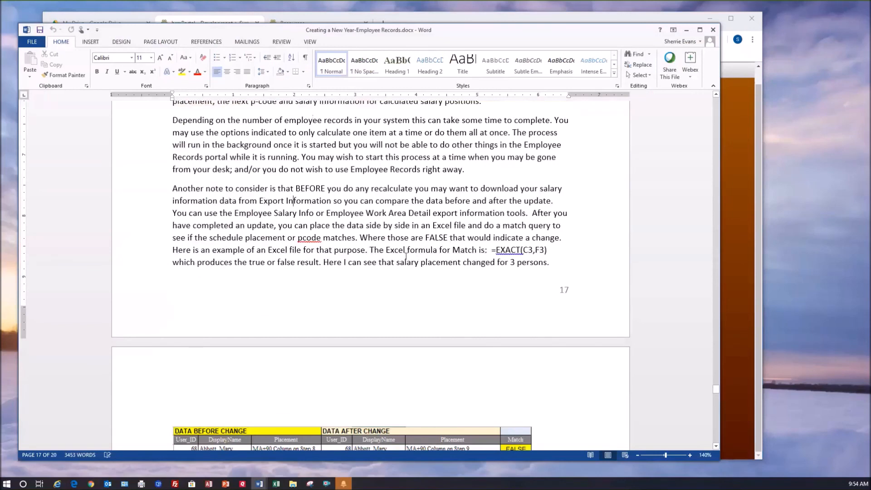
pyautogui.scroll(-1, 381, 233)
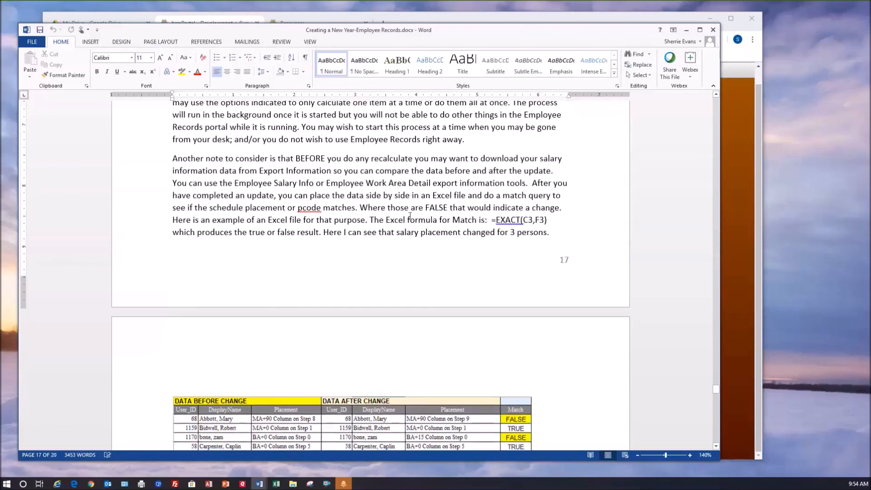
pyautogui.scroll(-2, 412, 216)
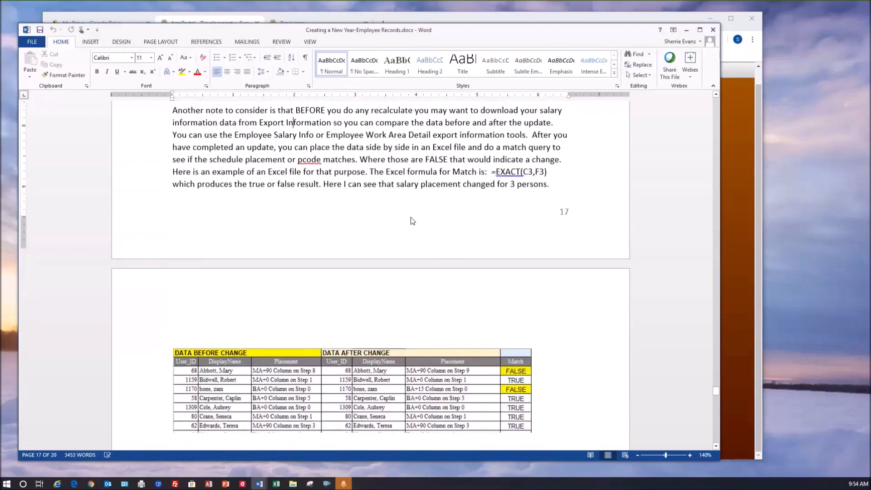
pyautogui.scroll(-4, 413, 221)
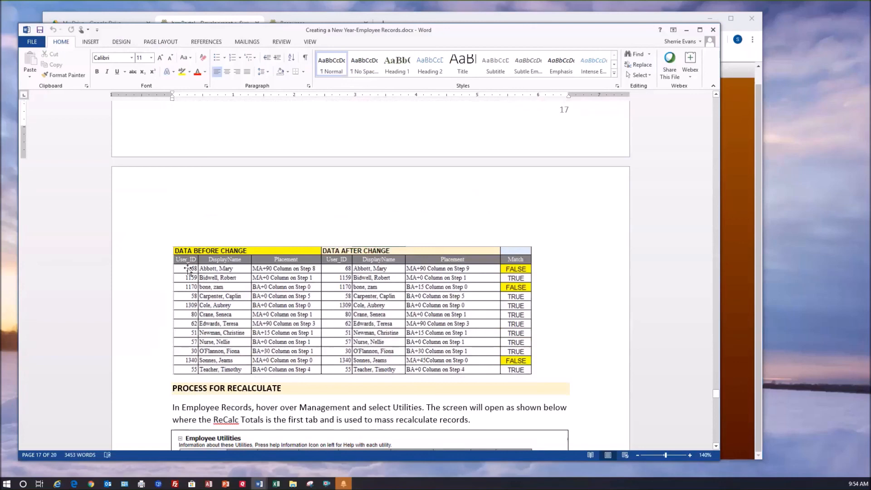
pyautogui.click(221, 271)
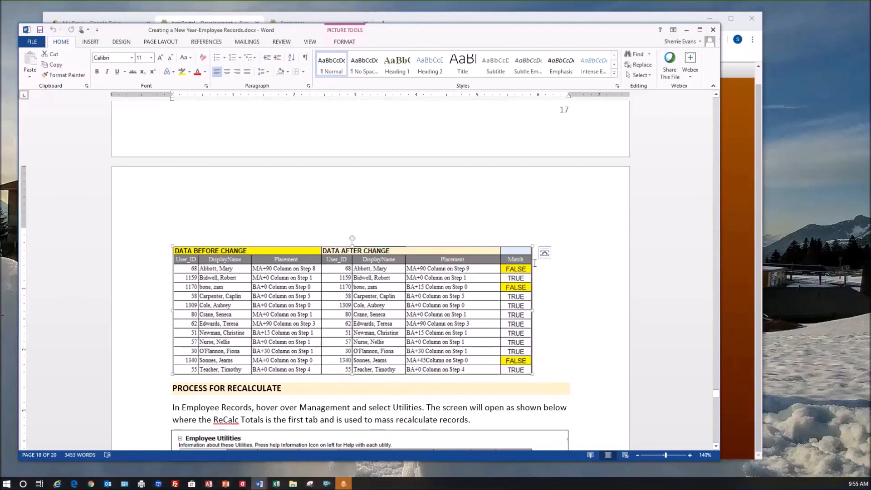
pyautogui.scroll(3, 535, 263)
pyautogui.moveTo(491, 190); pyautogui.dragTo(552, 193)
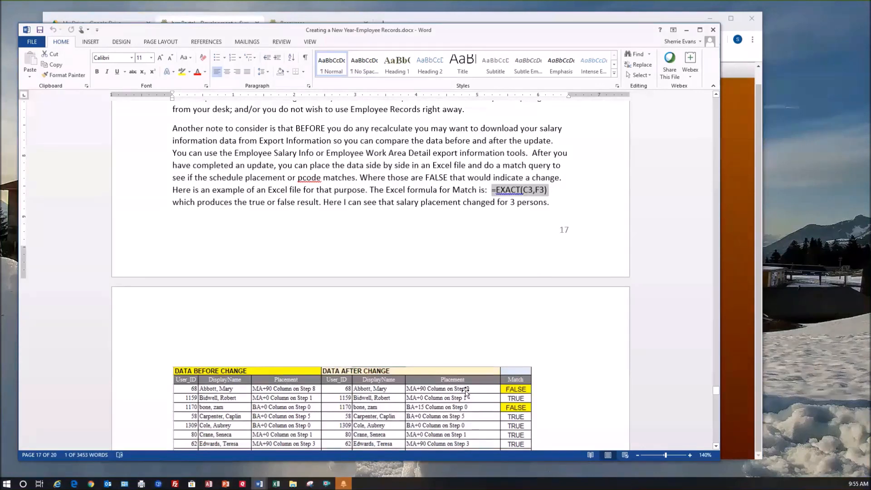
pyautogui.scroll(-2, 508, 385)
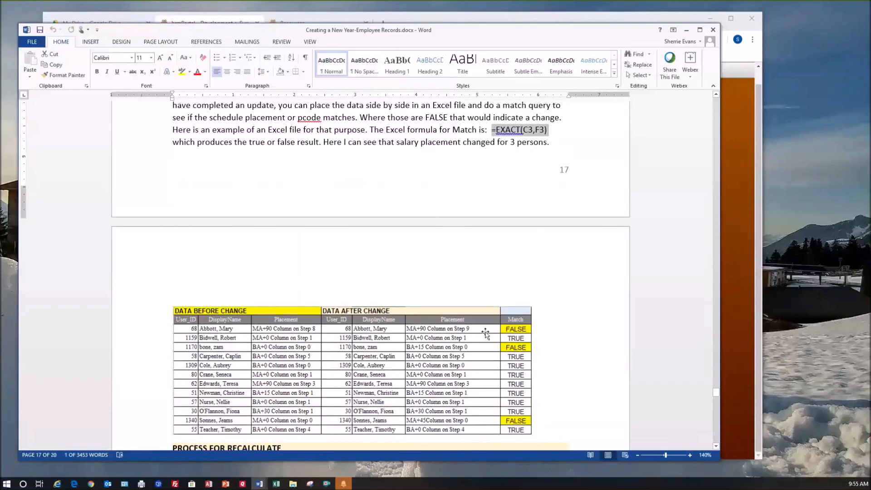
pyautogui.scroll(-2, 485, 334)
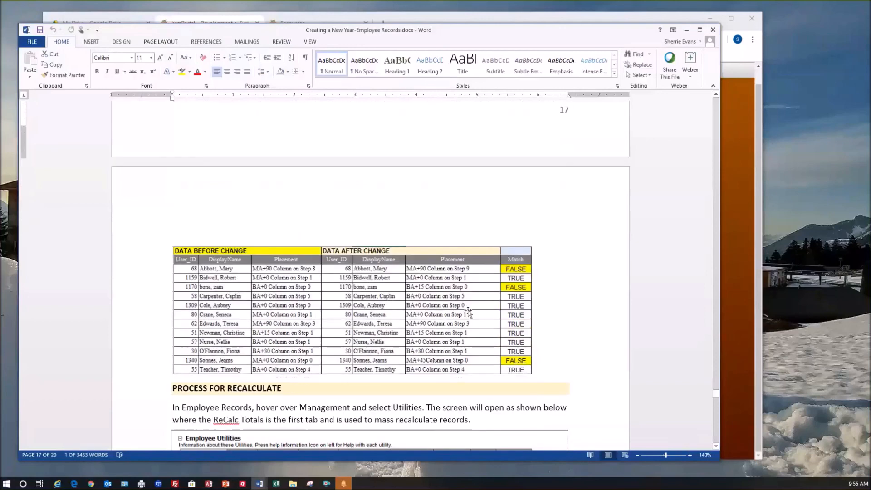
# Read the Word document's comparison table, Process for Recalculate, Notes about Update pCode and Support sections through to the end, and minimise the document
pyautogui.scroll(-1, 468, 314)
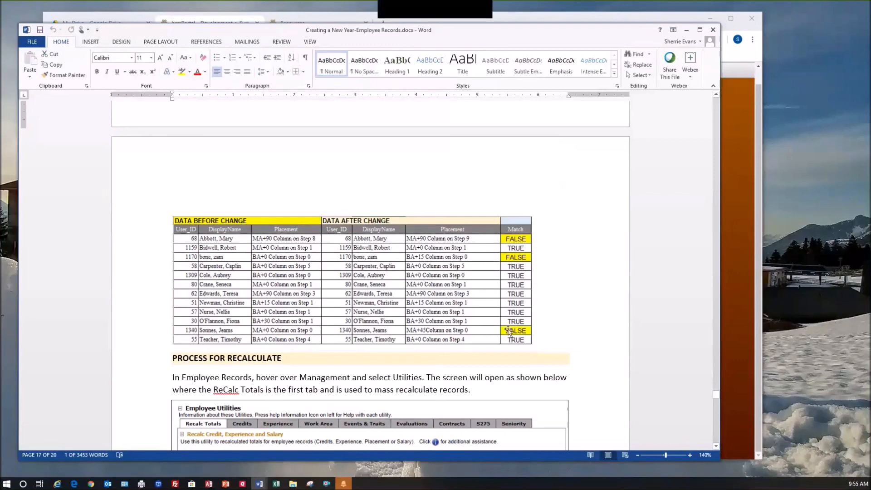
pyautogui.scroll(1, 508, 331)
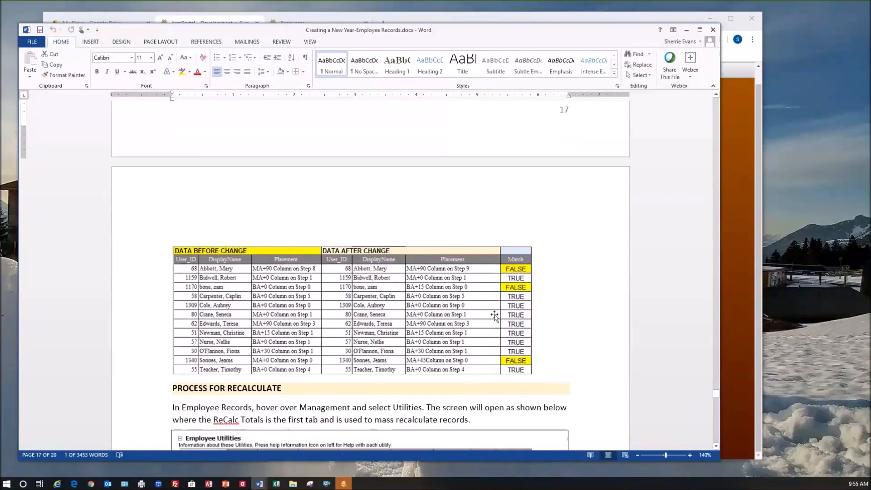
pyautogui.scroll(-6, 461, 312)
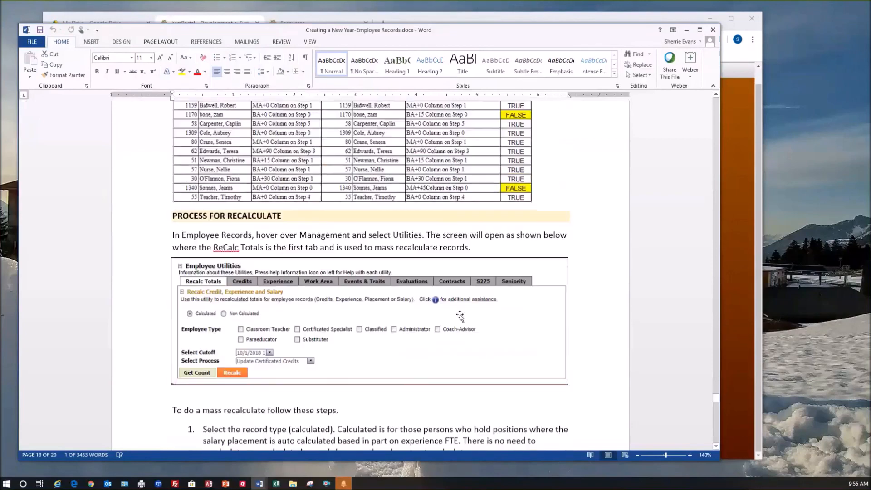
pyautogui.scroll(-3, 439, 345)
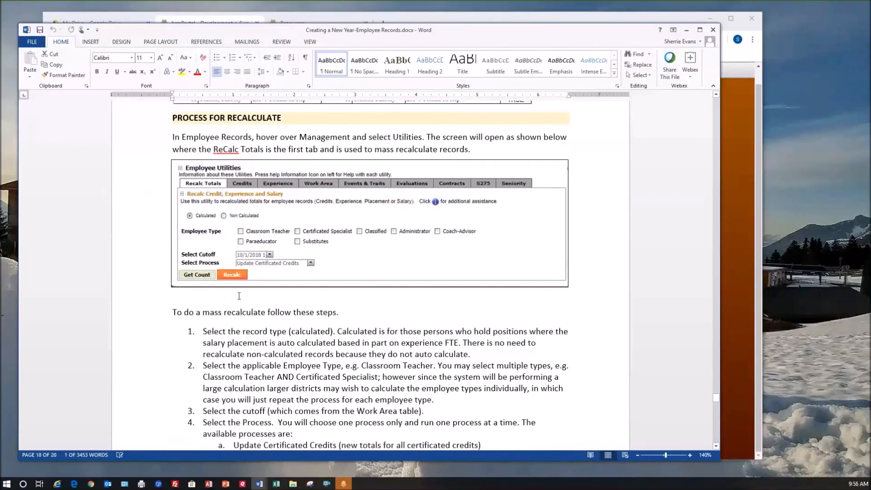
pyautogui.scroll(-6, 239, 296)
pyautogui.scroll(-7, 249, 301)
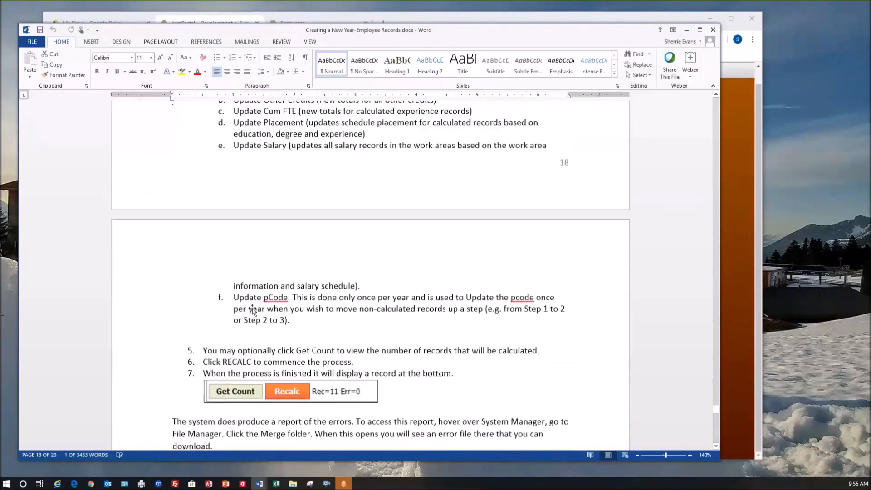
pyautogui.scroll(-3, 253, 310)
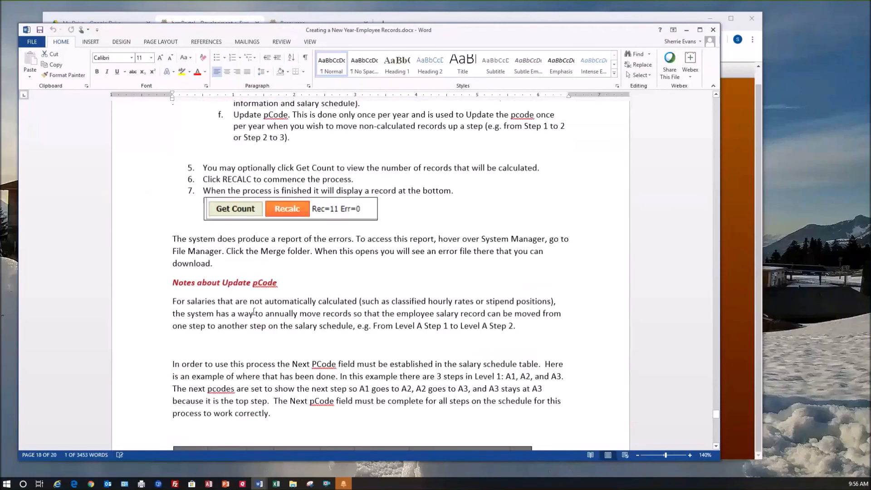
pyautogui.scroll(-4, 254, 312)
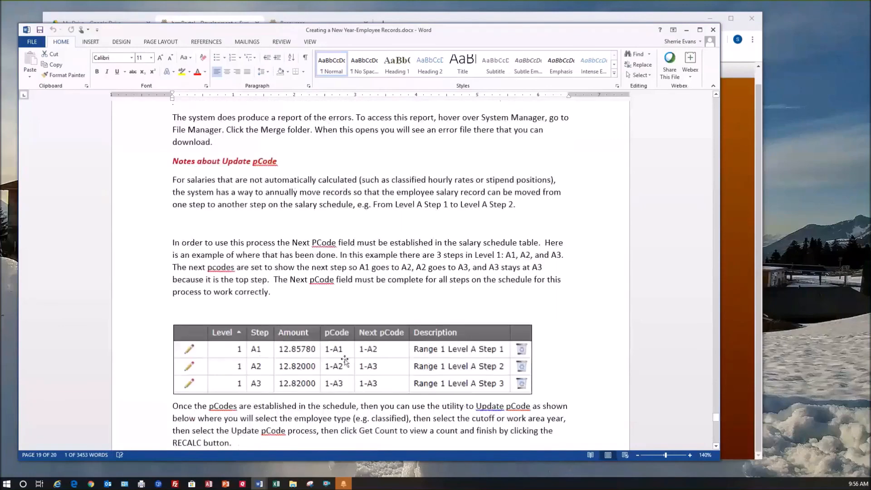
pyautogui.scroll(-2, 344, 361)
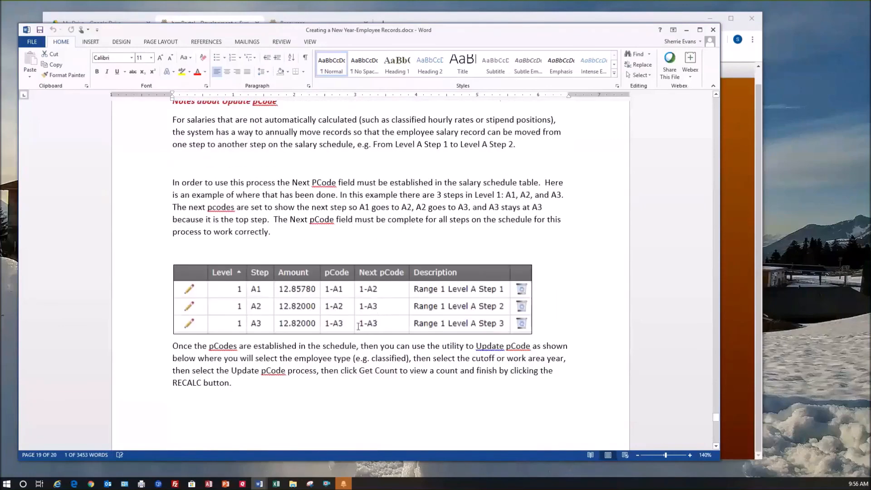
pyautogui.scroll(-10, 358, 326)
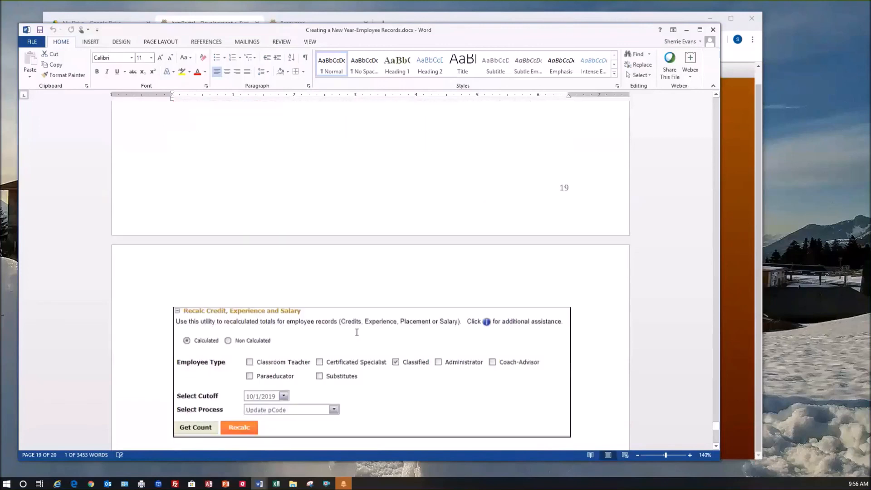
pyautogui.scroll(-6, 356, 334)
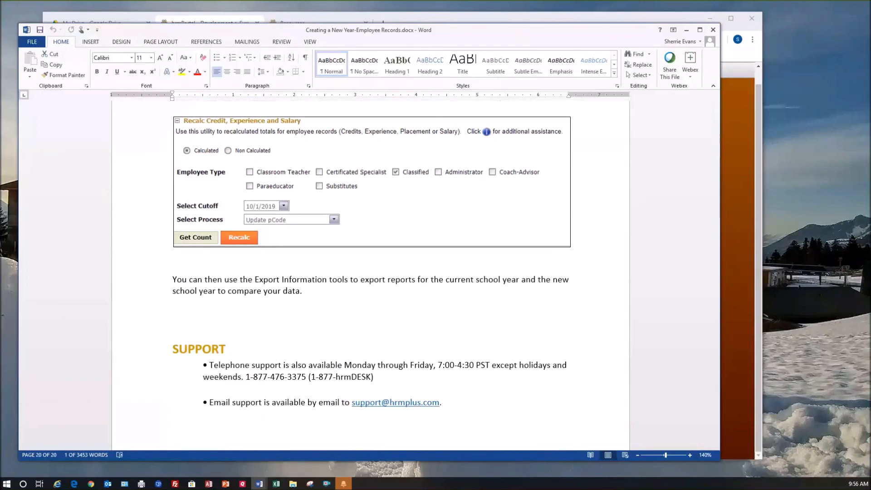
pyautogui.click(687, 30)
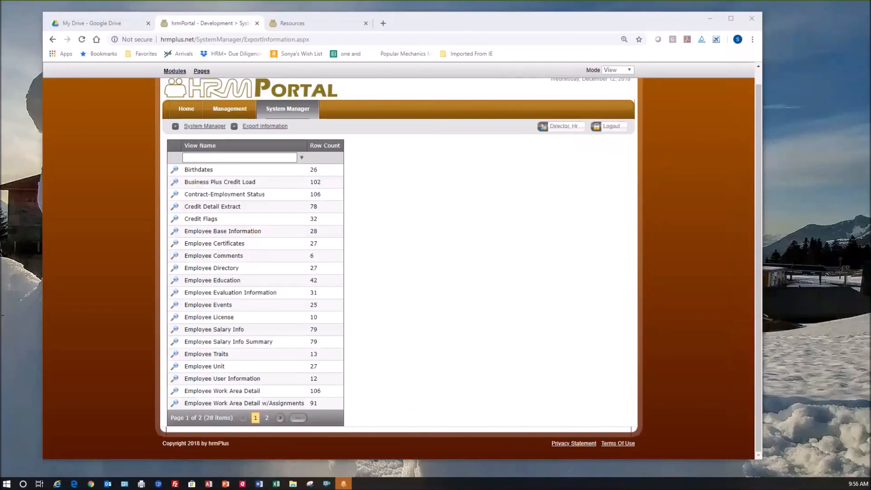
# Open the Employee Utilities page of the HRM portal from Export Information and reload it
pyautogui.click(413, 194)
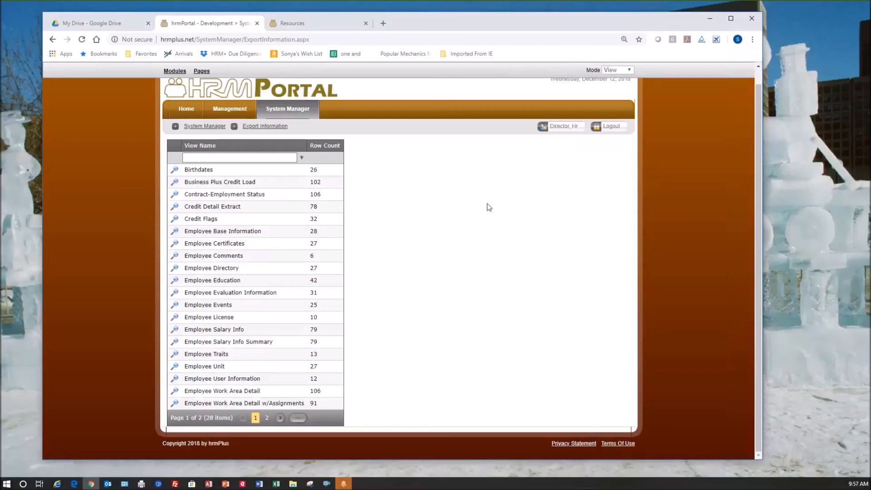
pyautogui.moveTo(231, 112)
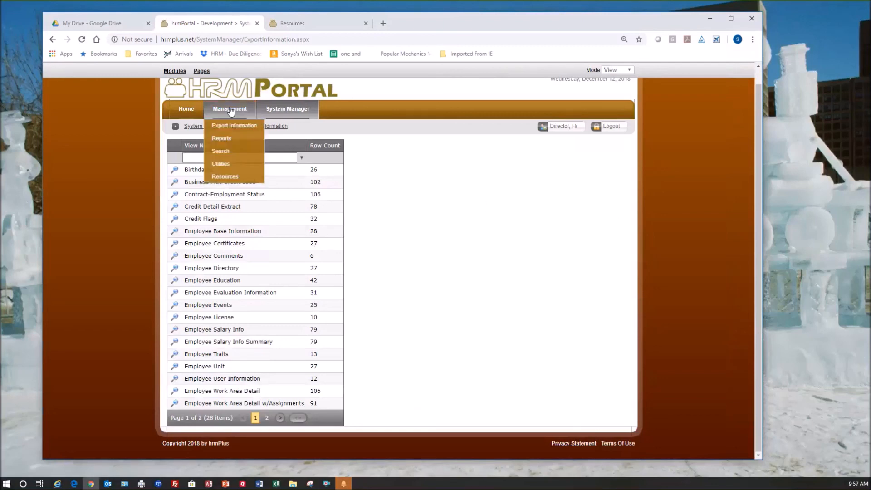
pyautogui.moveTo(284, 112)
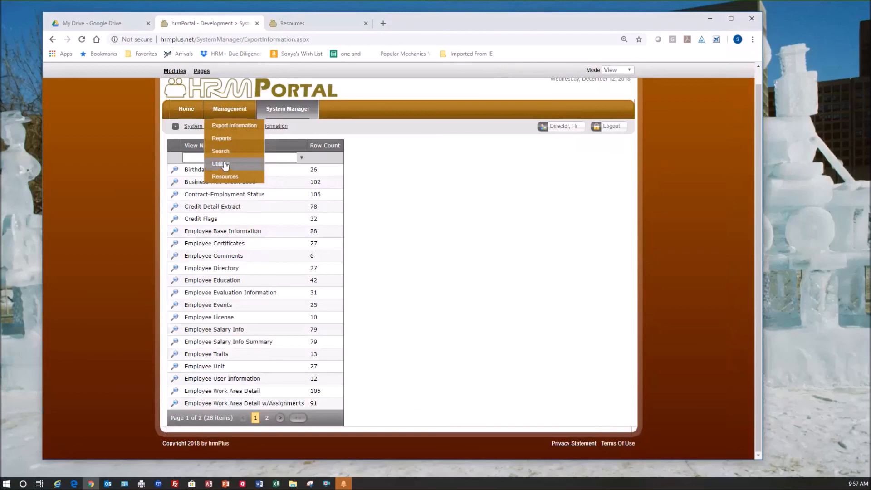
pyautogui.click(224, 166)
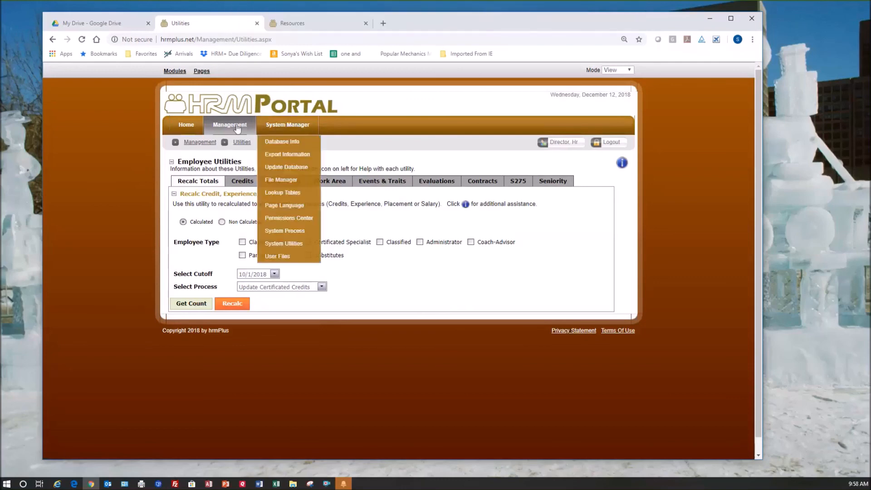
pyautogui.click(231, 198)
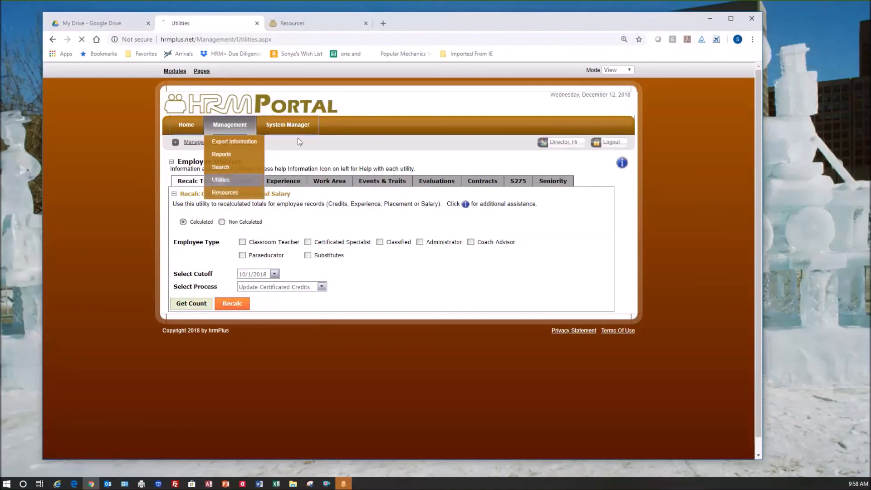